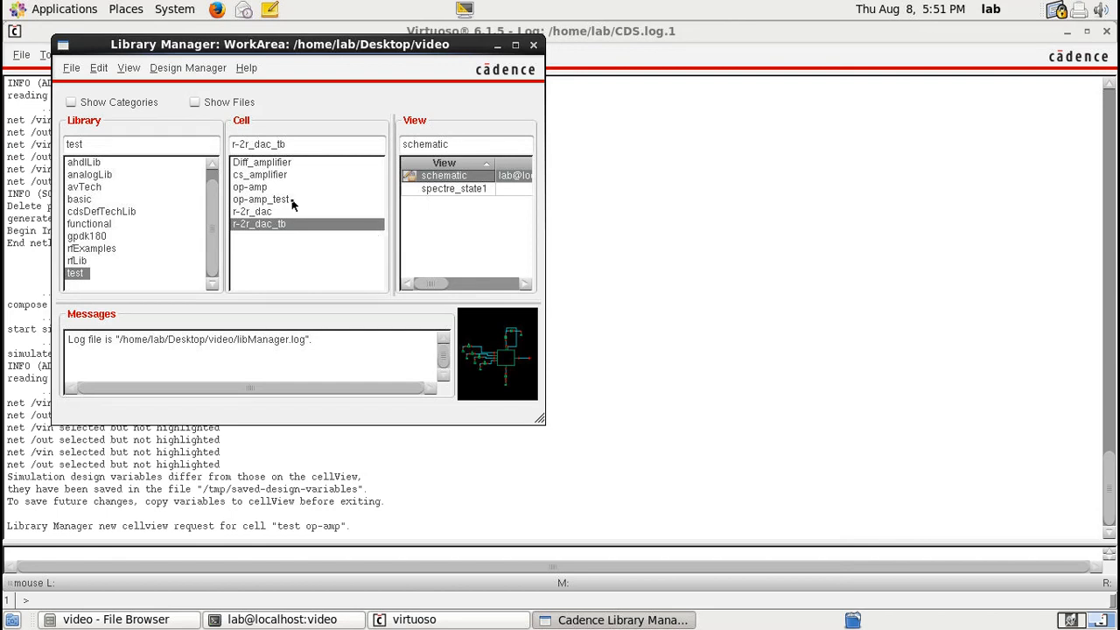
Step: Browse the cells and views of the test library in the Library Manager
{"action": "left_click", "coordinate": [262, 187]}
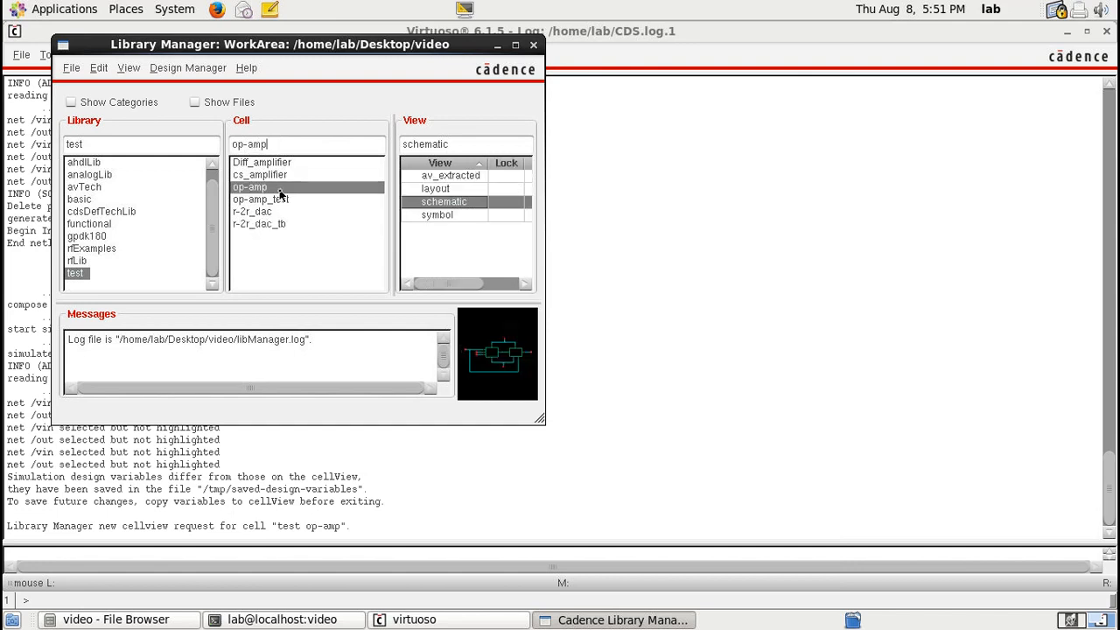
{"action": "left_click", "coordinate": [259, 224]}
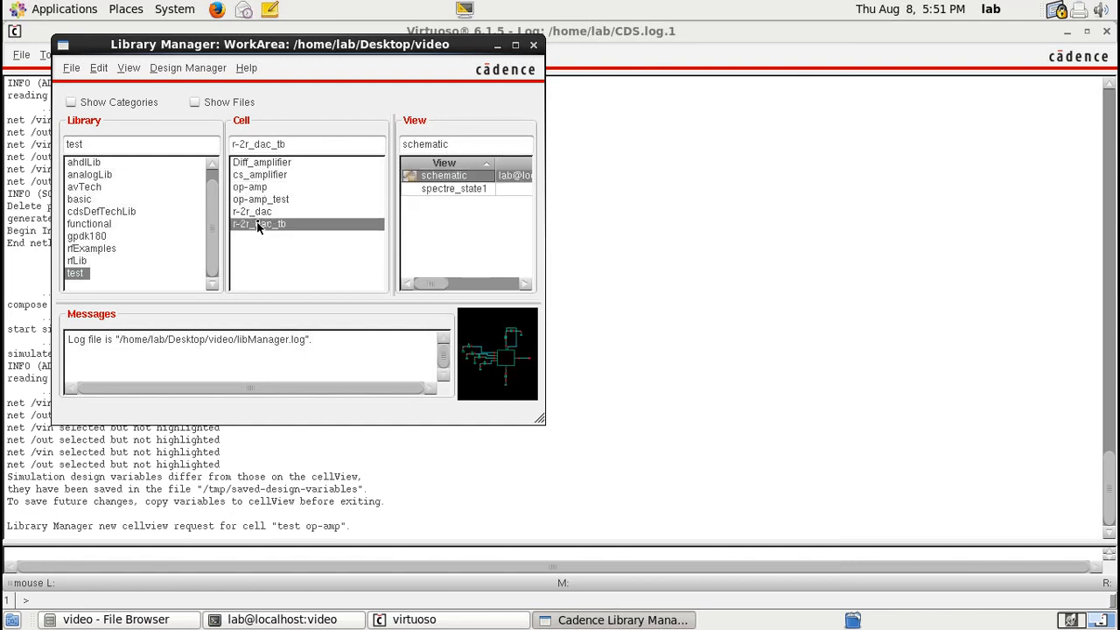
{"action": "left_click", "coordinate": [266, 164]}
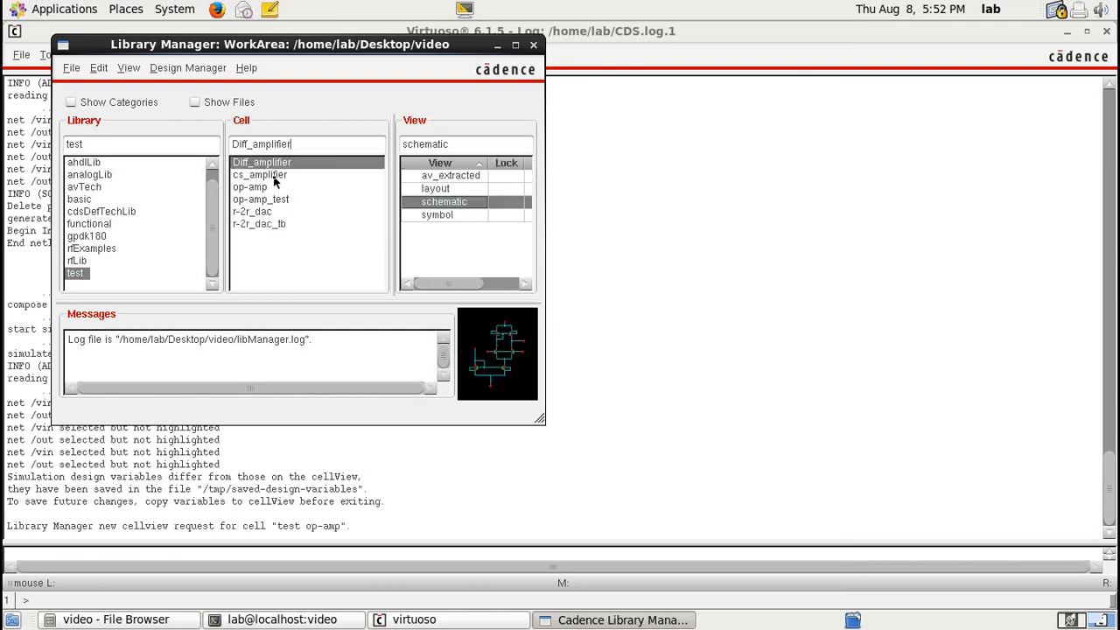
{"action": "left_click", "coordinate": [275, 176]}
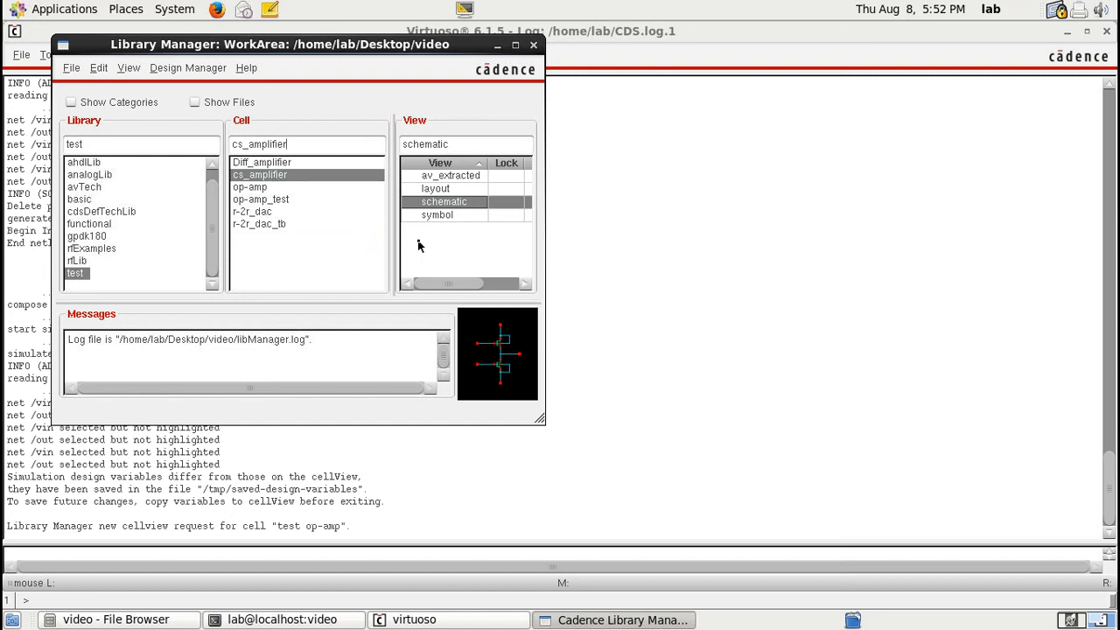
{"action": "left_click", "coordinate": [442, 189]}
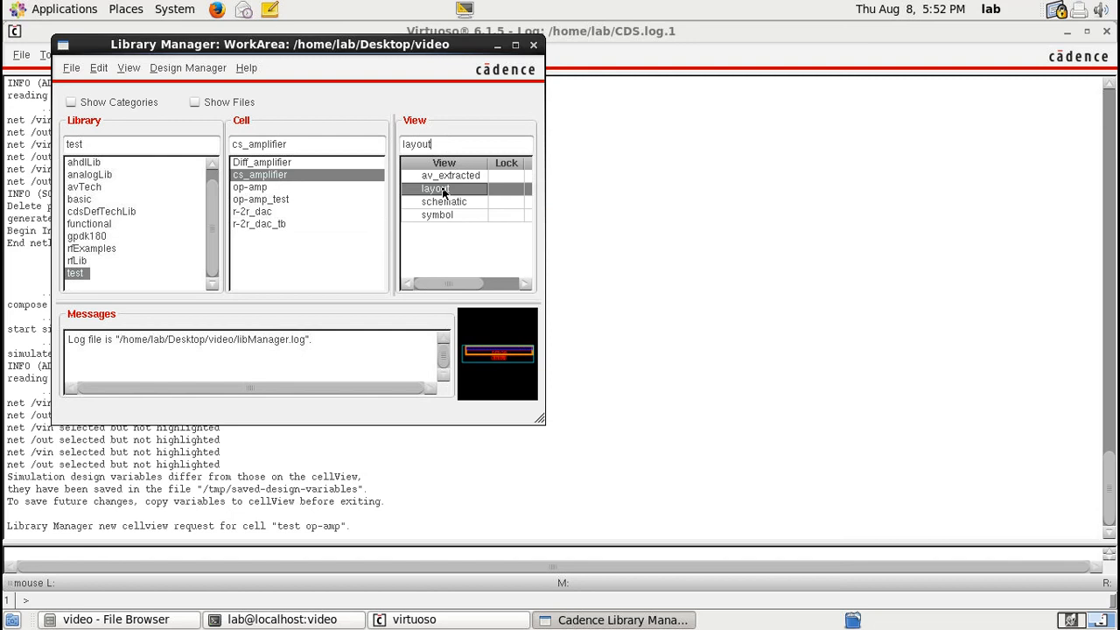
{"action": "left_click", "coordinate": [340, 163]}
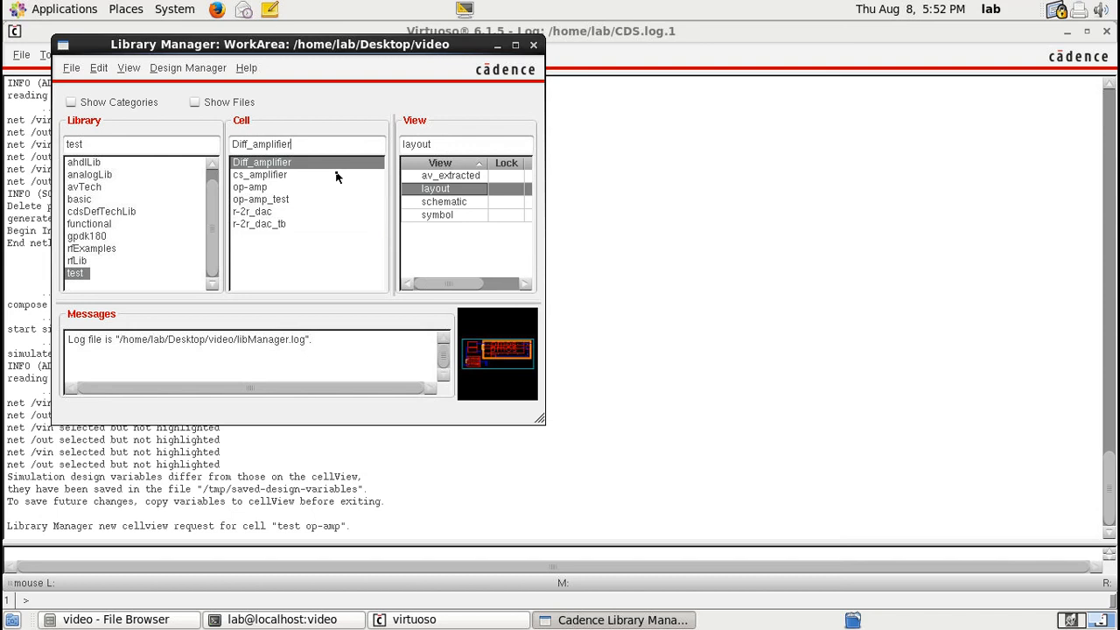
Step: Create a new schematic cell view named opamp1 in the test library
{"action": "left_click", "coordinate": [80, 70]}
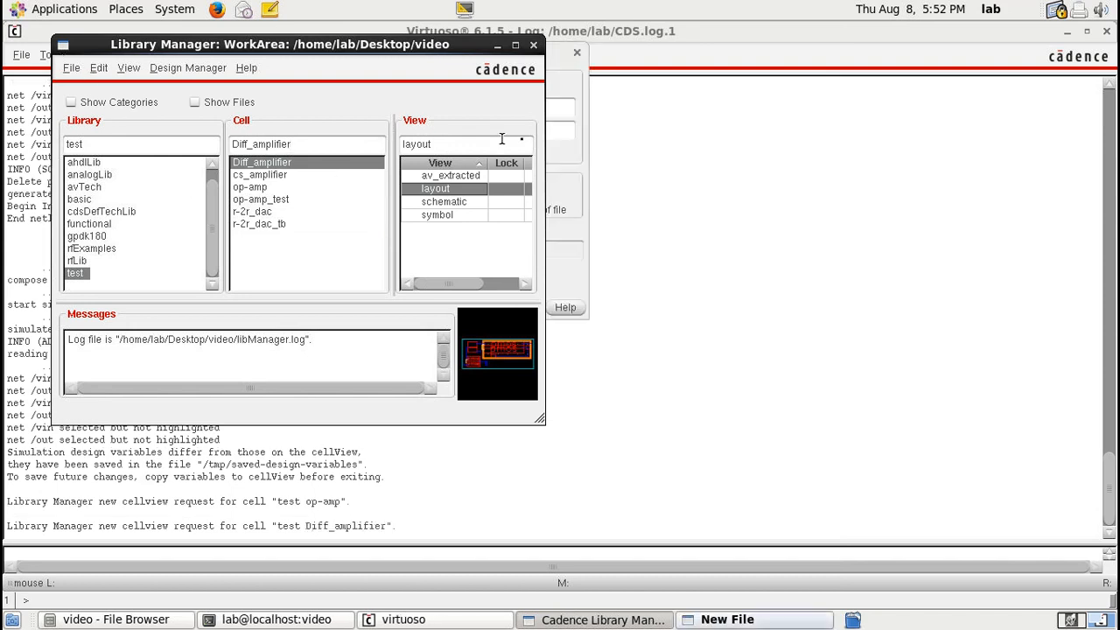
{"action": "left_click", "coordinate": [569, 162]}
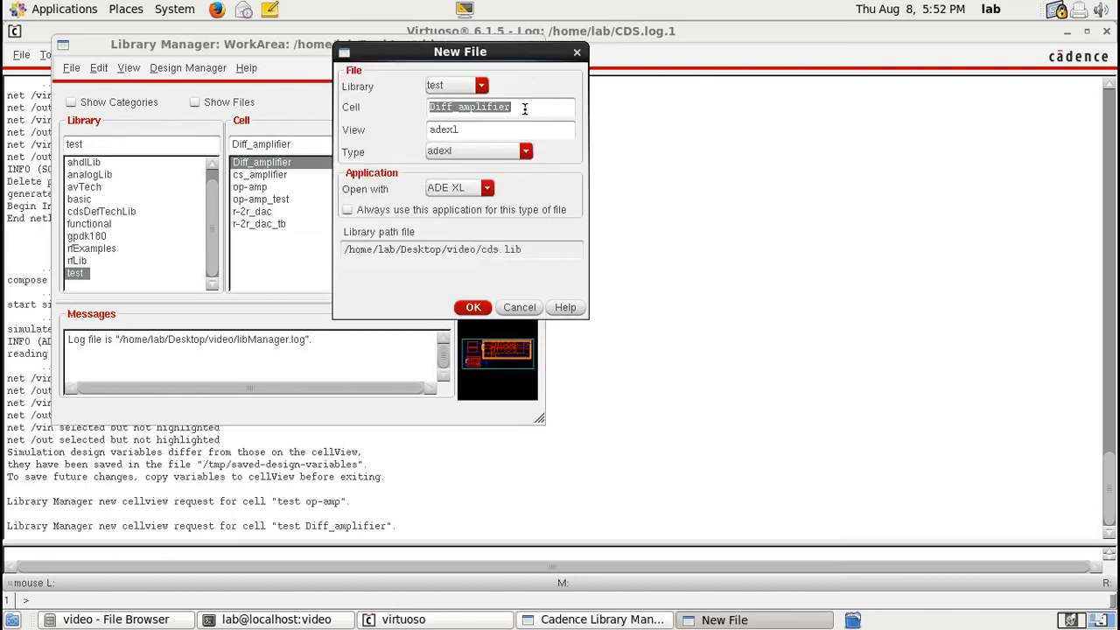
{"action": "type", "text": "opamp1"}
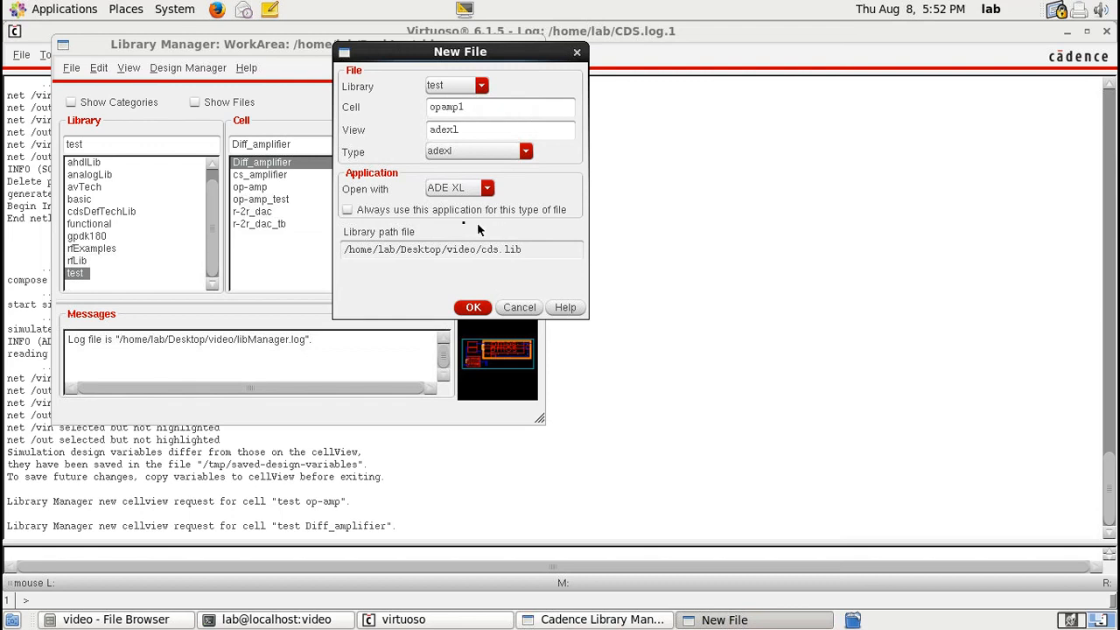
{"action": "left_click", "coordinate": [477, 151]}
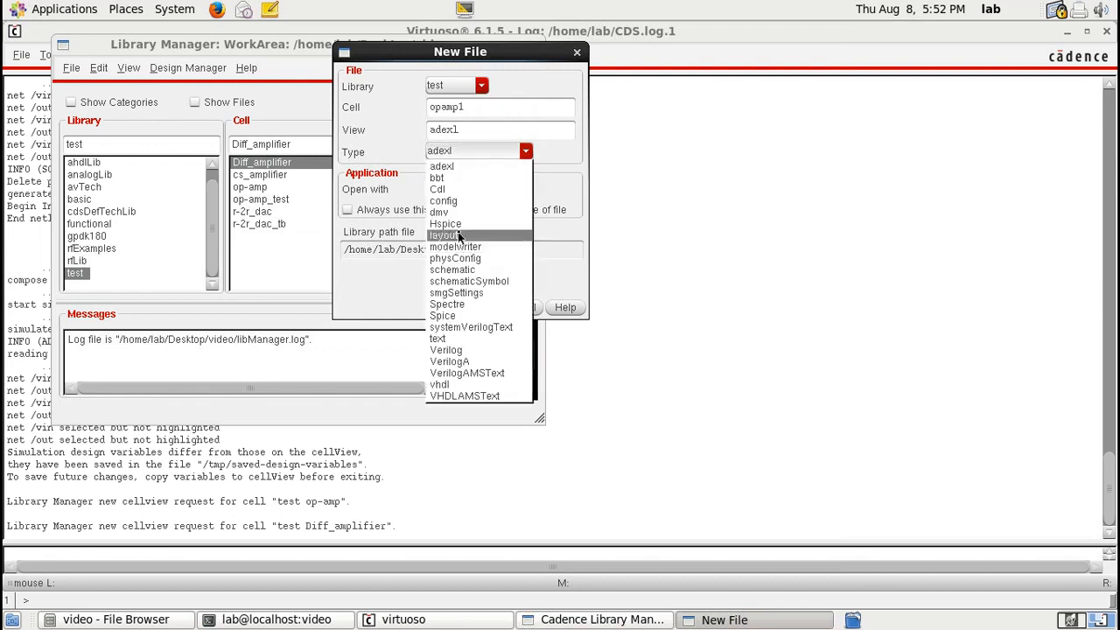
{"action": "left_click", "coordinate": [459, 276]}
{"action": "key", "text": "Return"}
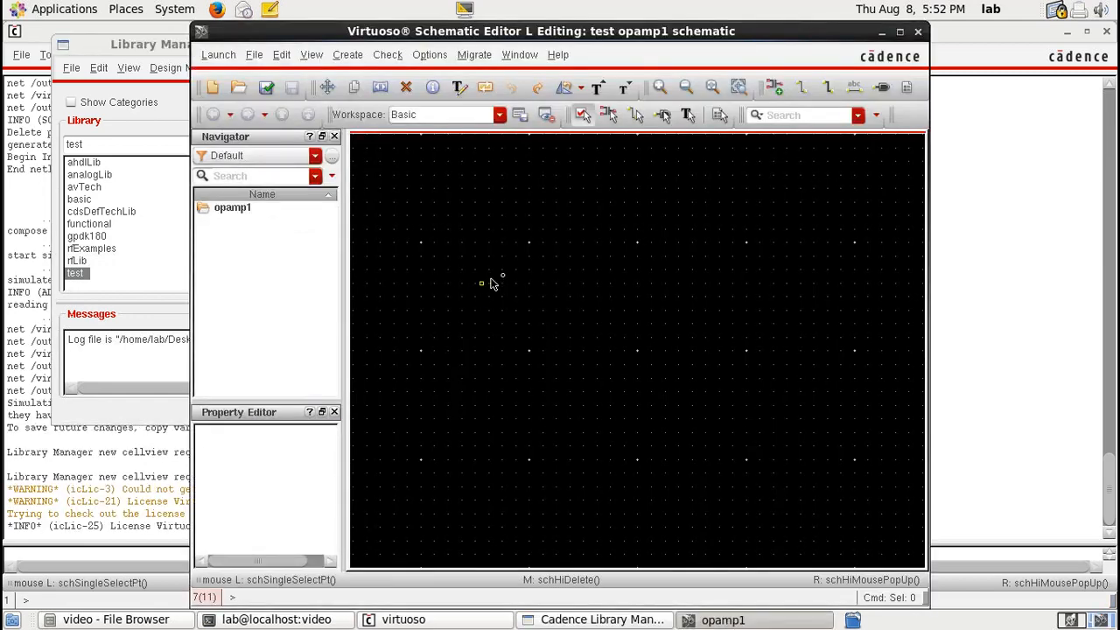
Step: Place an instance of the Diff_amplifier symbol from the test library in the schematic
{"action": "key", "text": "i"}
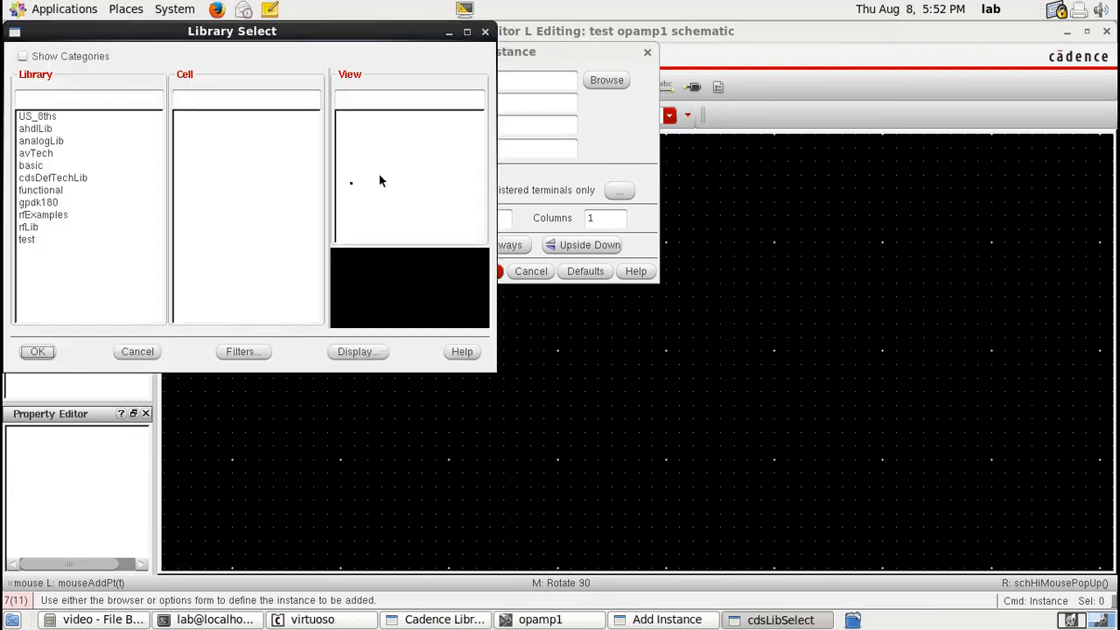
{"action": "left_click", "coordinate": [269, 124]}
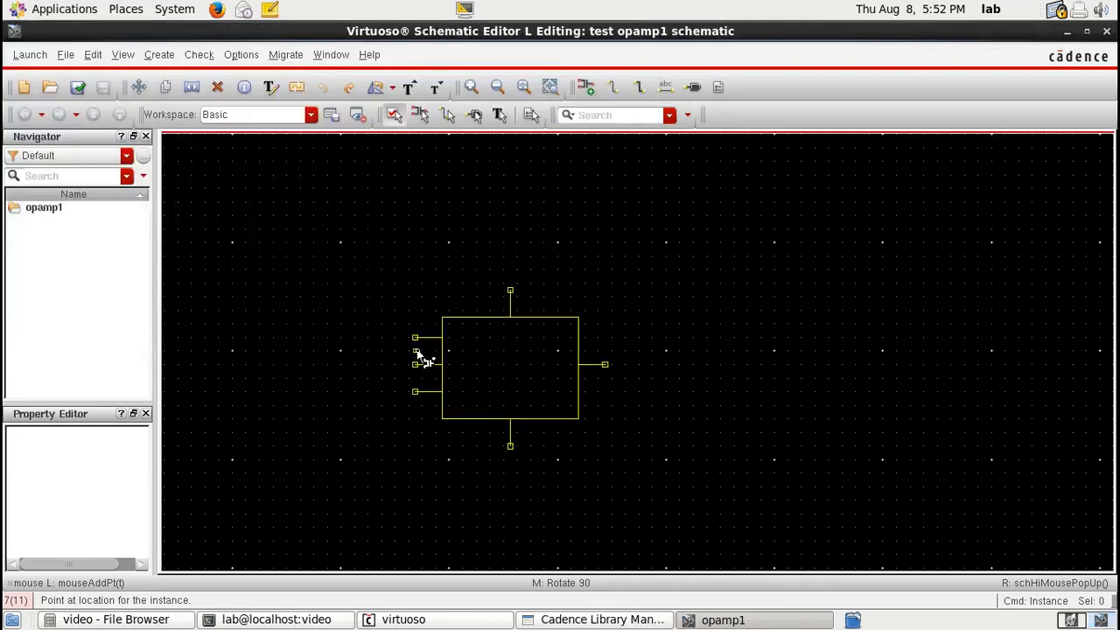
{"action": "left_click", "coordinate": [422, 357]}
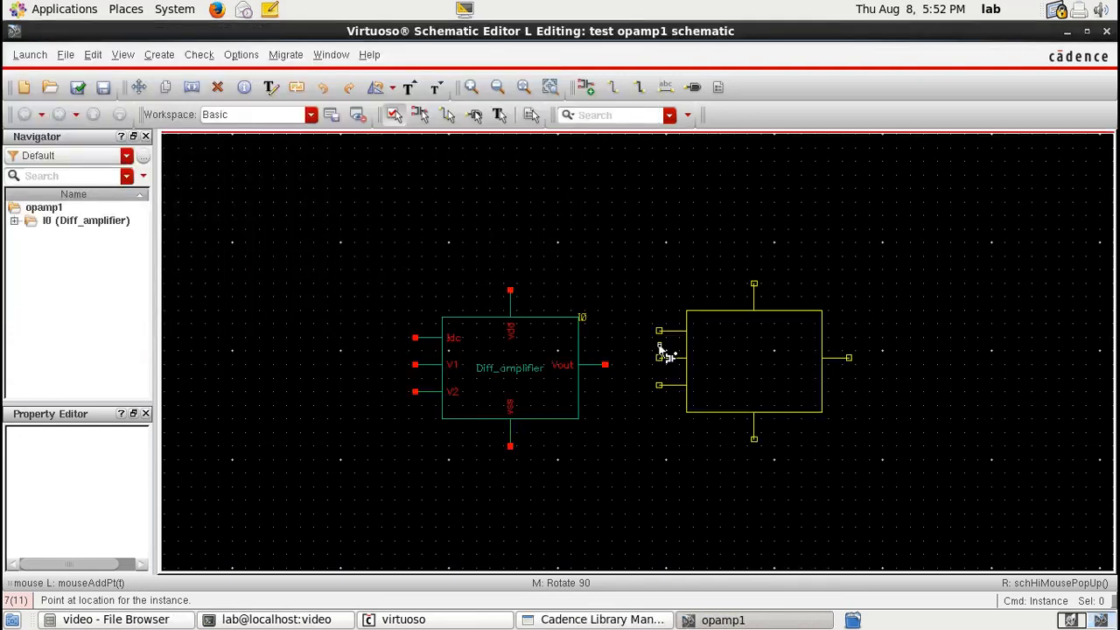
Step: Place a cs_amplifier symbol instance to the right of the differential amplifier
{"action": "left_click", "coordinate": [591, 85]}
{"action": "left_click", "coordinate": [610, 82]}
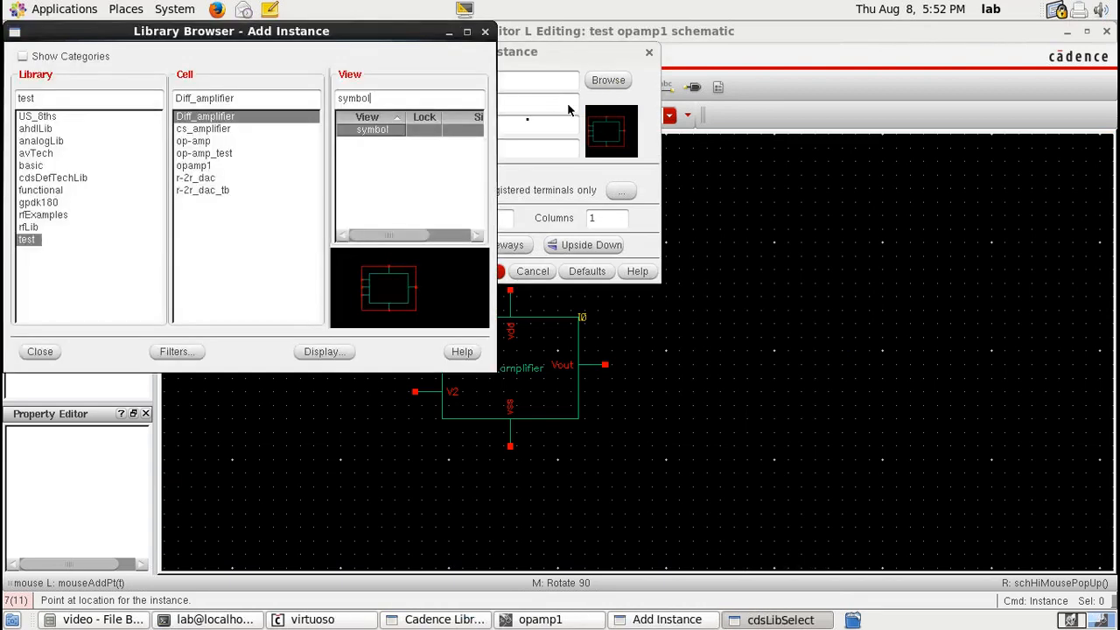
{"action": "left_click", "coordinate": [568, 109]}
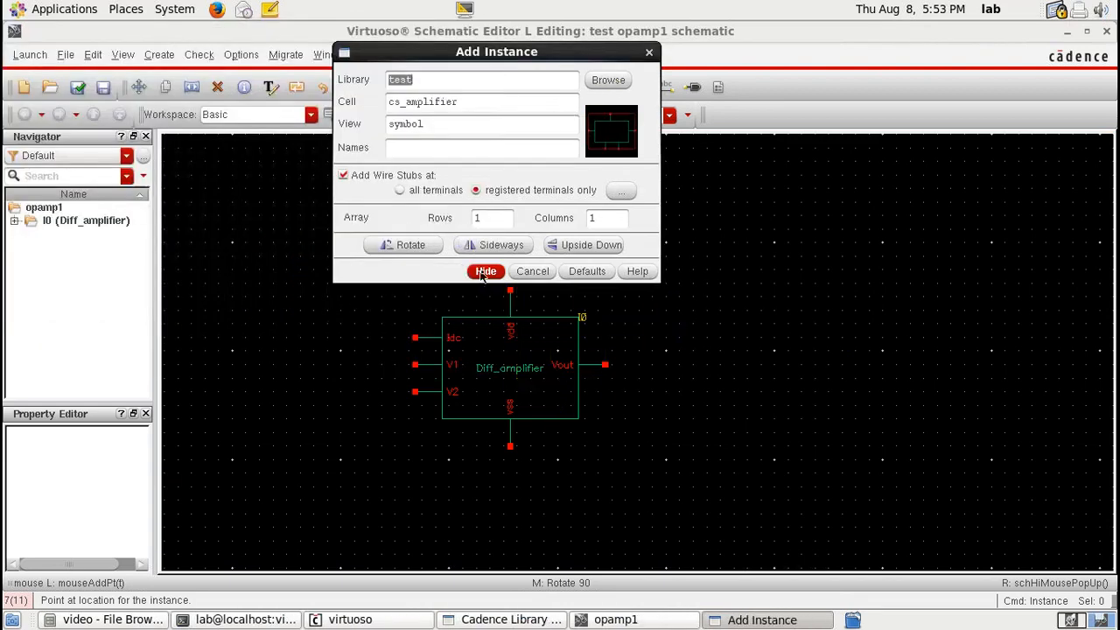
{"action": "left_click", "coordinate": [484, 271]}
{"action": "left_click", "coordinate": [699, 365]}
{"action": "key", "text": "Escape"}
Step: Descend into the Diff_amplifier instance to inspect its schematic, then return to the top level
{"action": "left_click", "coordinate": [514, 397]}
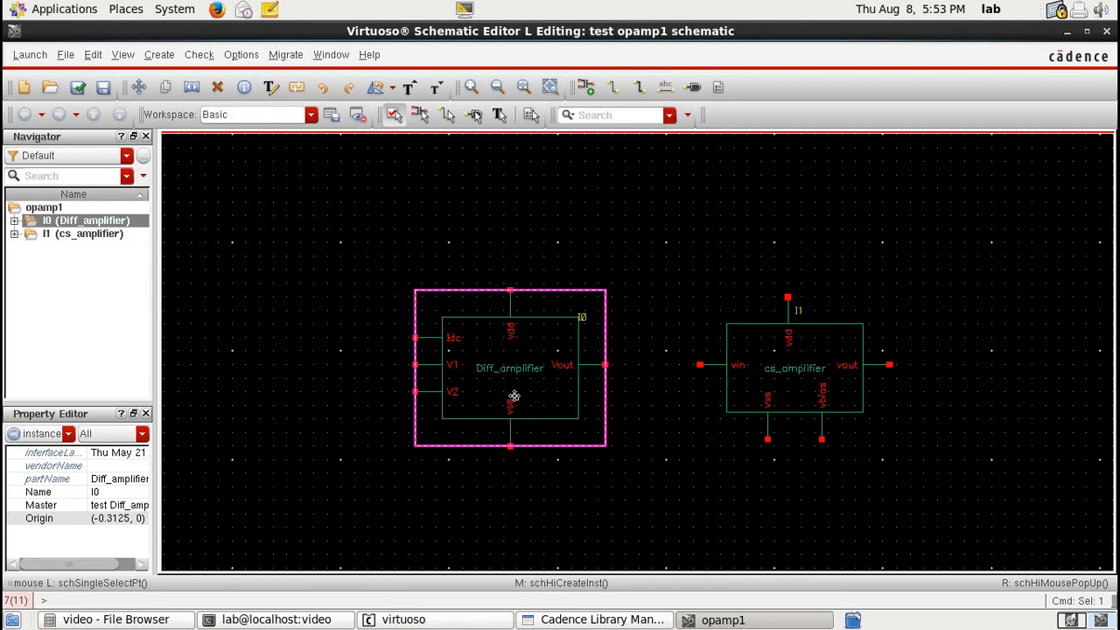
{"action": "right_click", "coordinate": [514, 397]}
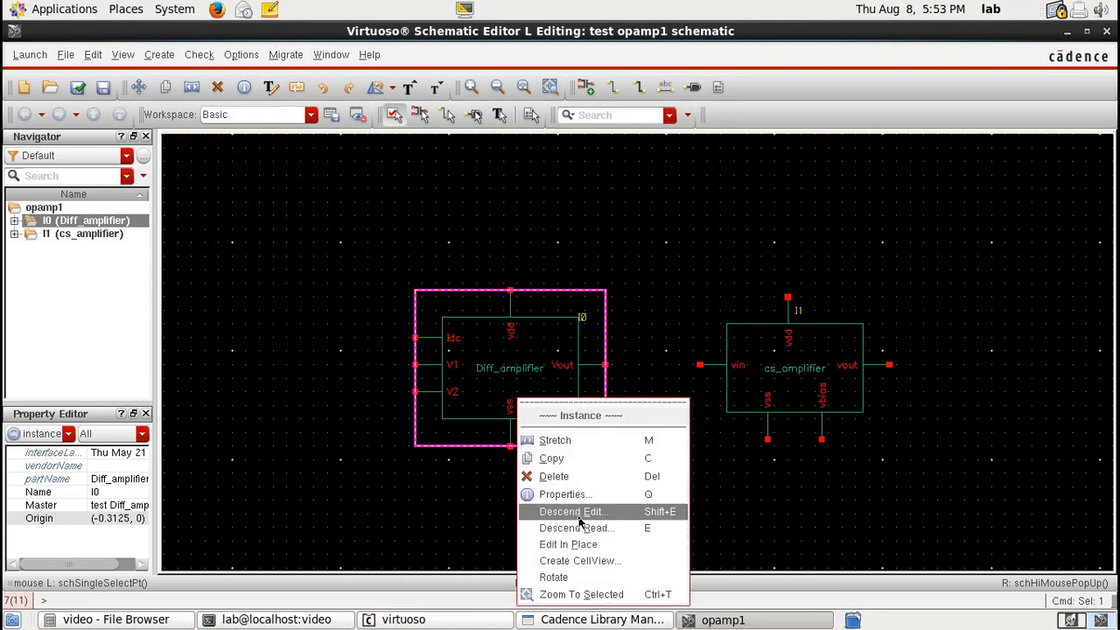
{"action": "left_click", "coordinate": [578, 528]}
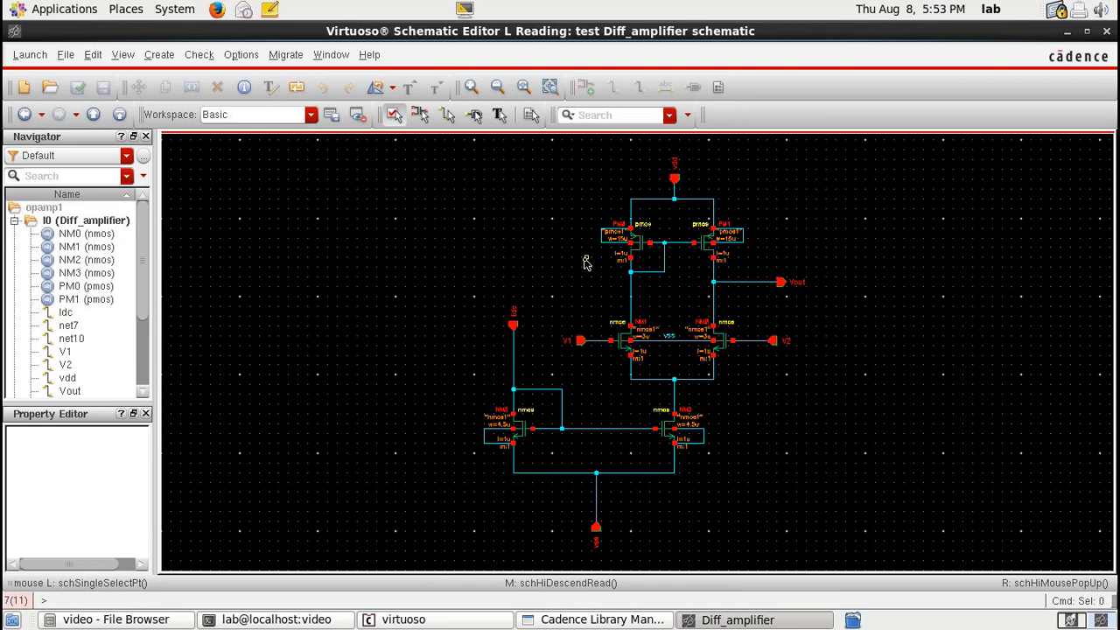
{"action": "right_click", "coordinate": [474, 229]}
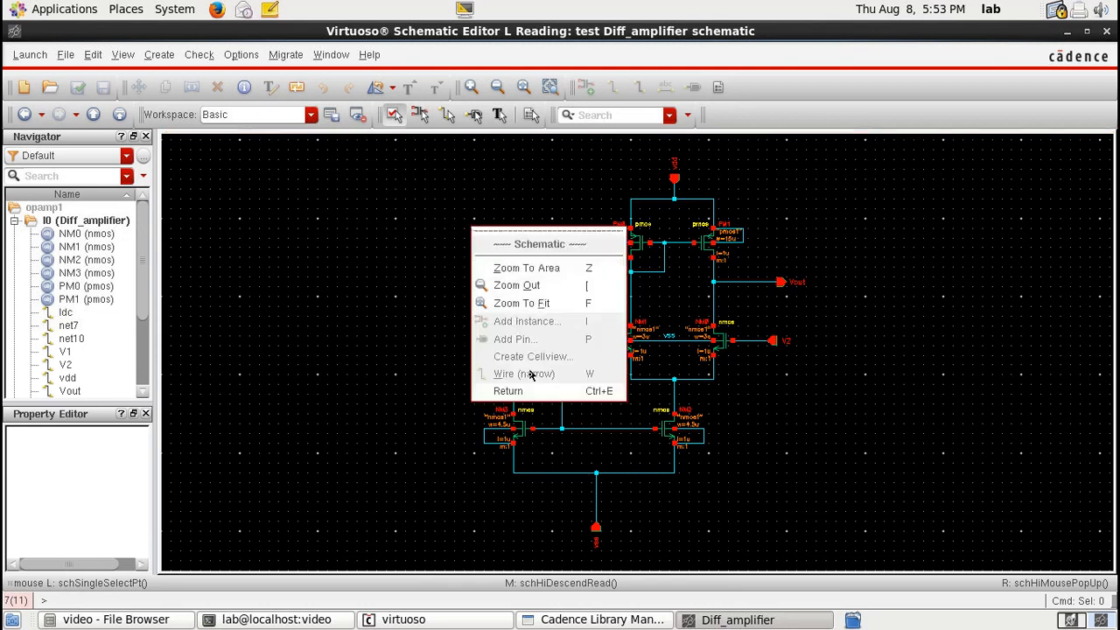
{"action": "left_click", "coordinate": [507, 391]}
Step: Descend into the cs_amplifier instance to inspect its schematic, then return to the top level
{"action": "right_click", "coordinate": [795, 370]}
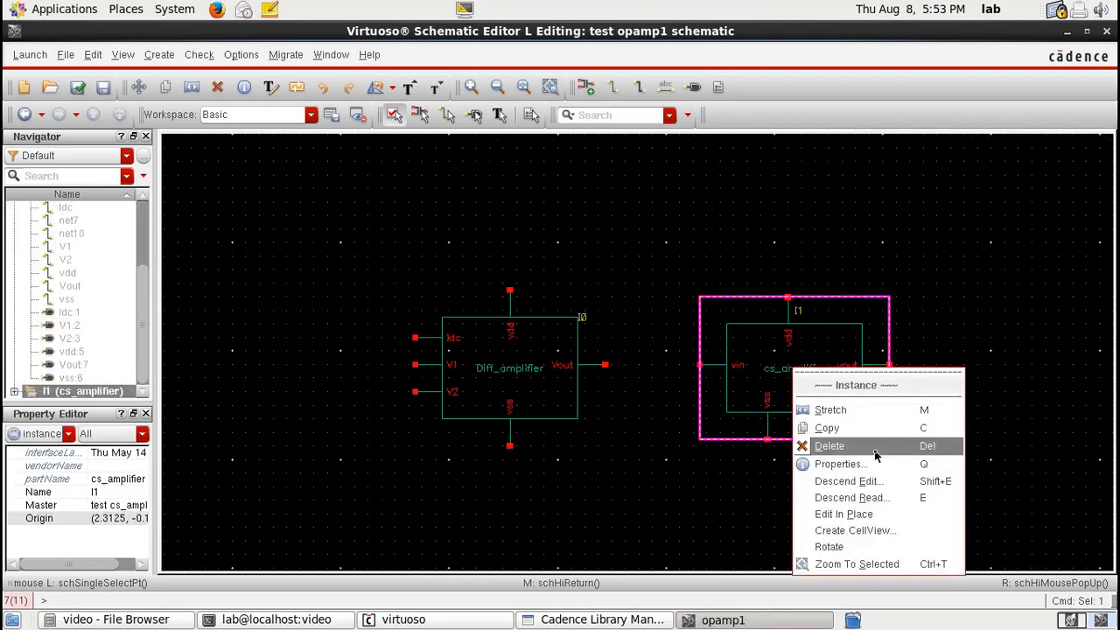
{"action": "left_click", "coordinate": [853, 497]}
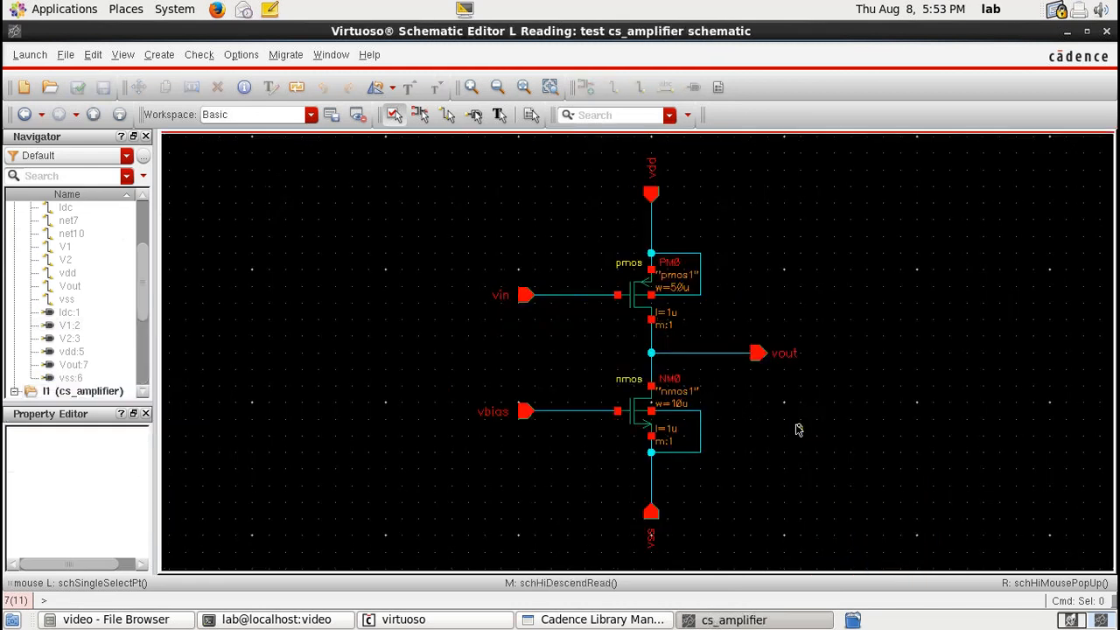
{"action": "right_click", "coordinate": [798, 429]}
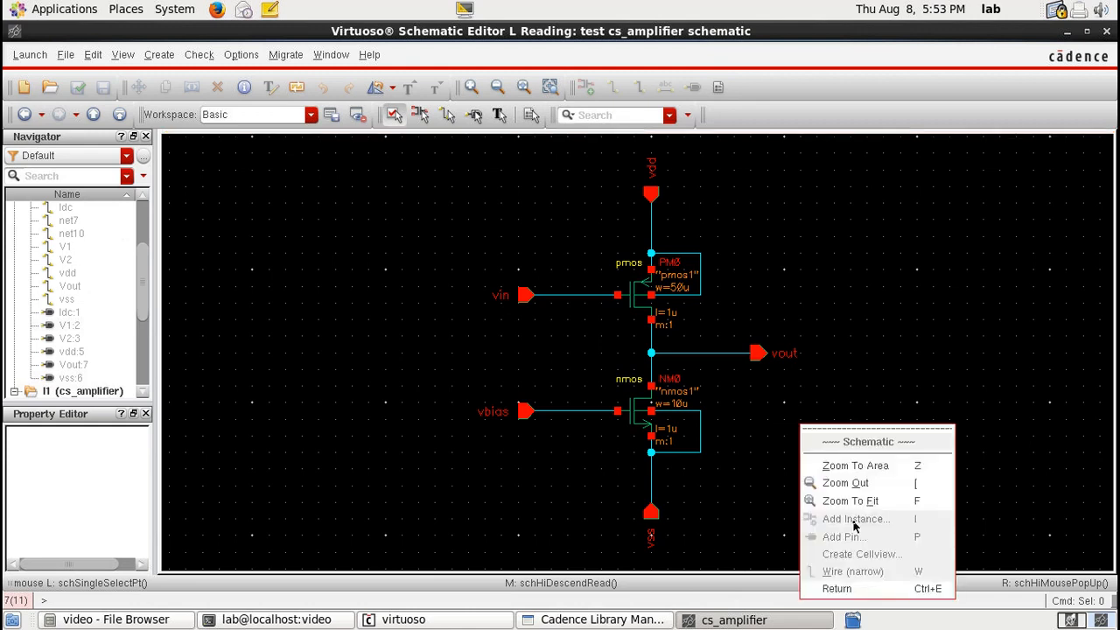
{"action": "left_click", "coordinate": [837, 588]}
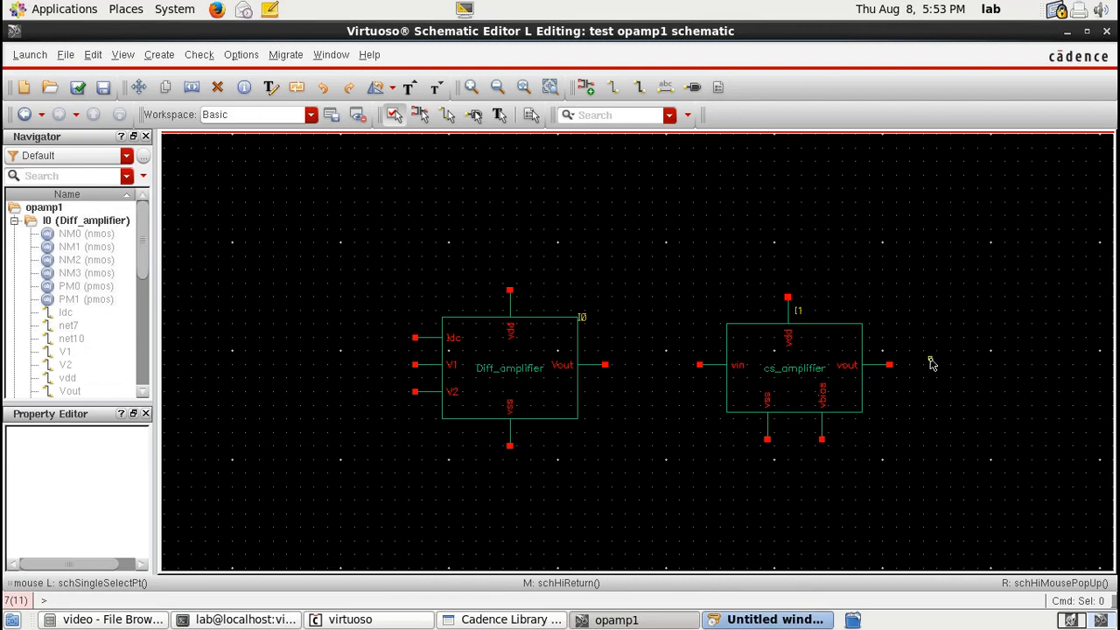
Step: Add input pins vdd, vss, idc, vinv and vninv and place them around the two amplifiers
{"action": "type", "text": "pvd"}
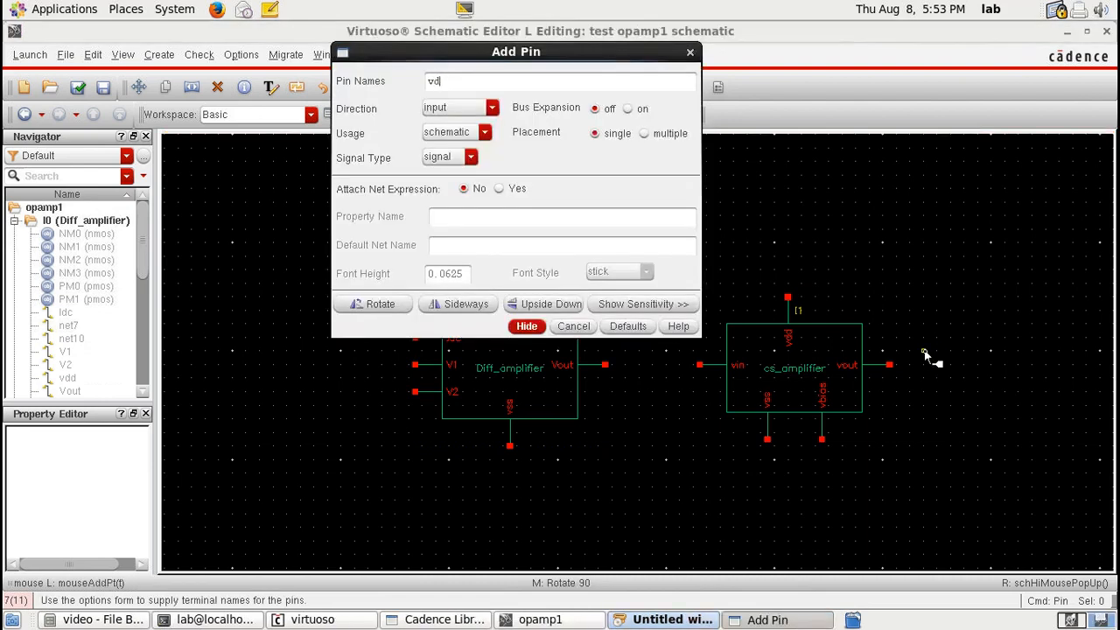
{"action": "type", "text": "d vss idc"}
{"action": "type", "text": "vinv vno"}
{"action": "key", "text": "BackSpace"}
{"action": "type", "text": "in"}
{"action": "key", "text": "Return"}
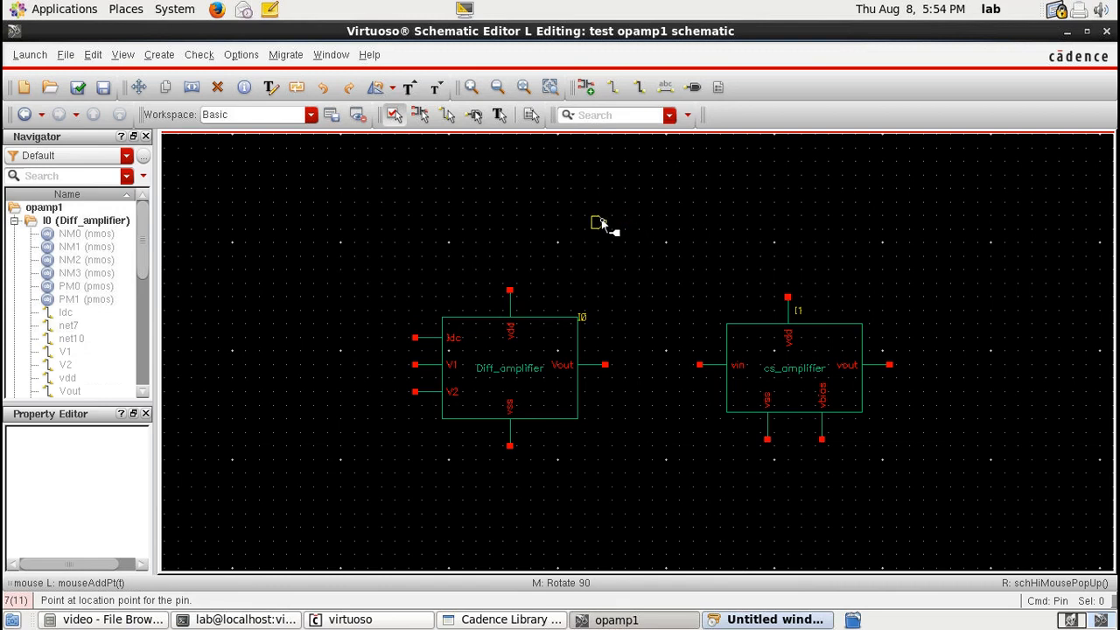
{"action": "left_click", "coordinate": [563, 222]}
{"action": "left_click", "coordinate": [576, 500]}
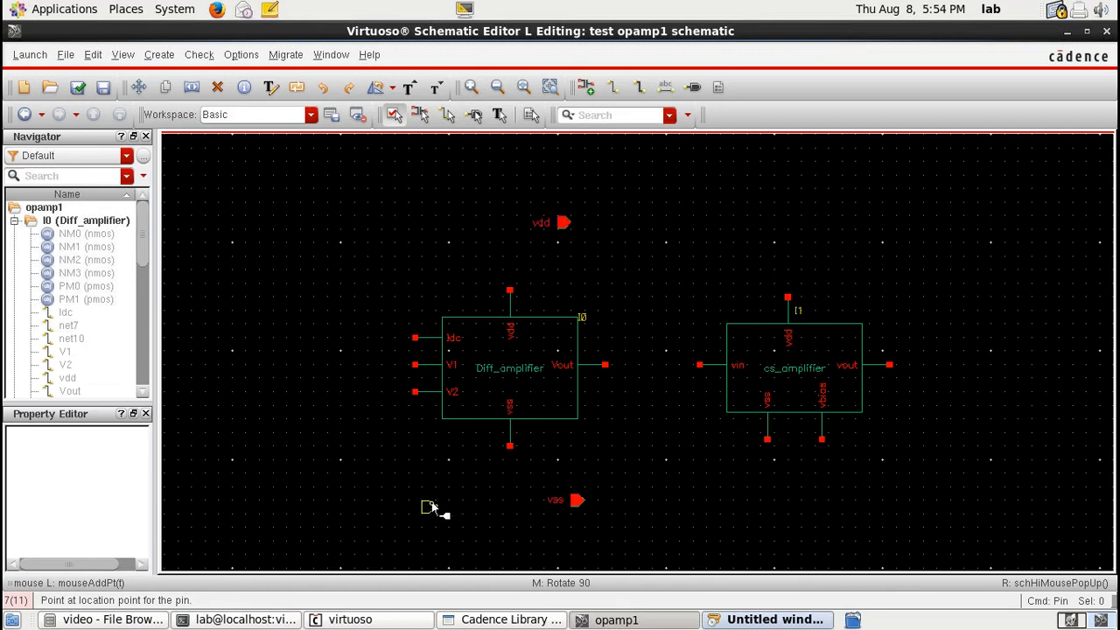
{"action": "left_click", "coordinate": [409, 507]}
{"action": "left_click", "coordinate": [286, 365]}
{"action": "left_click", "coordinate": [245, 392]}
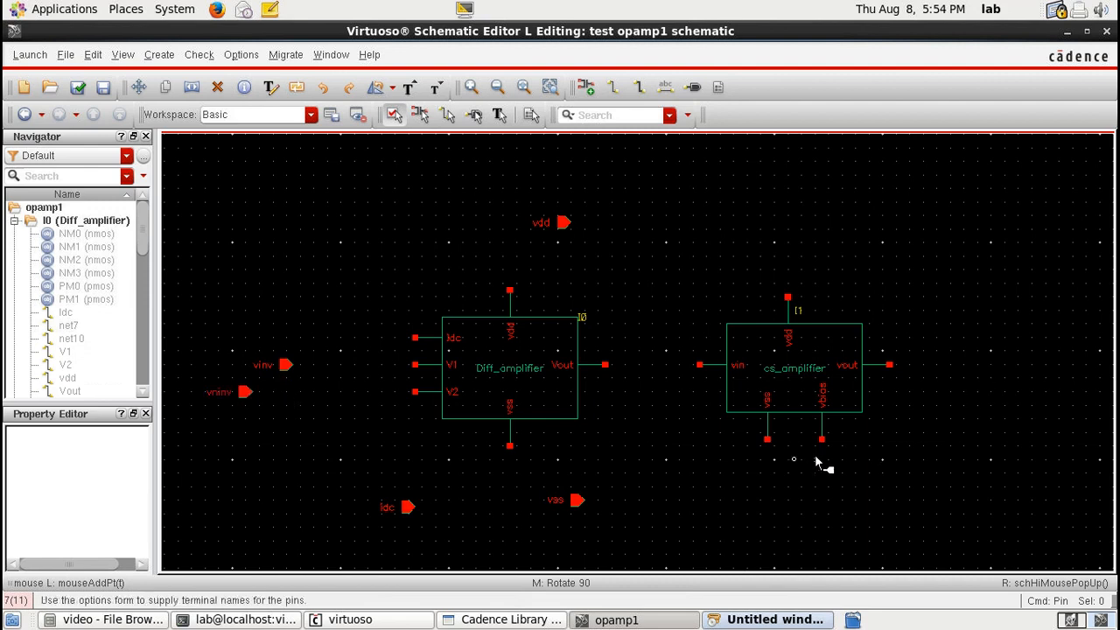
Step: Add an output pin named vout to the right of the cs_amplifier output
{"action": "key", "text": "i"}
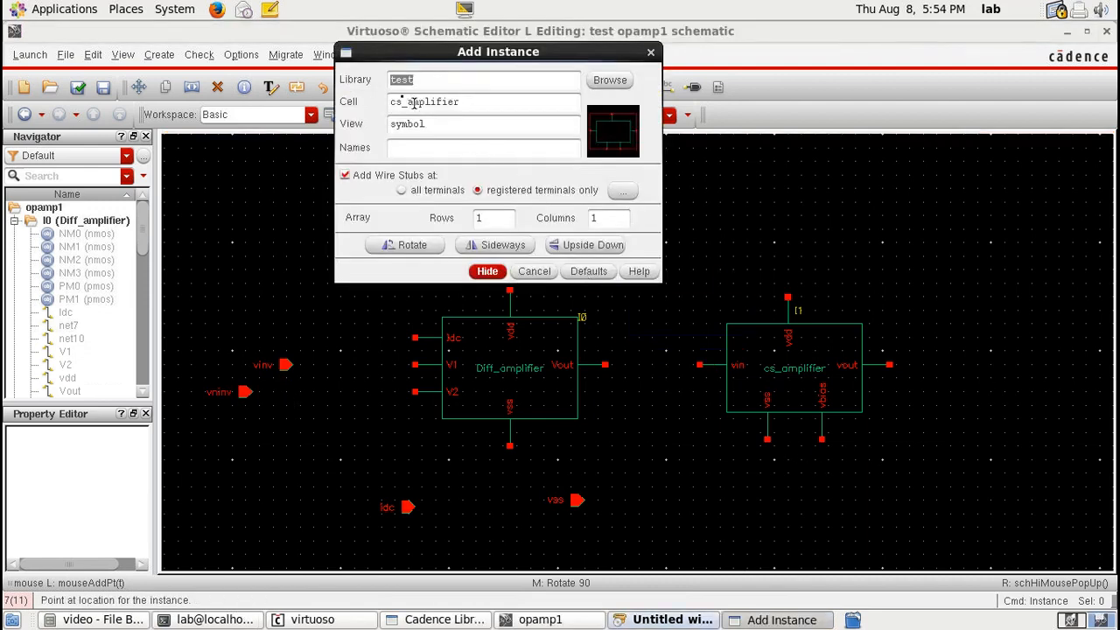
{"action": "key", "text": "p"}
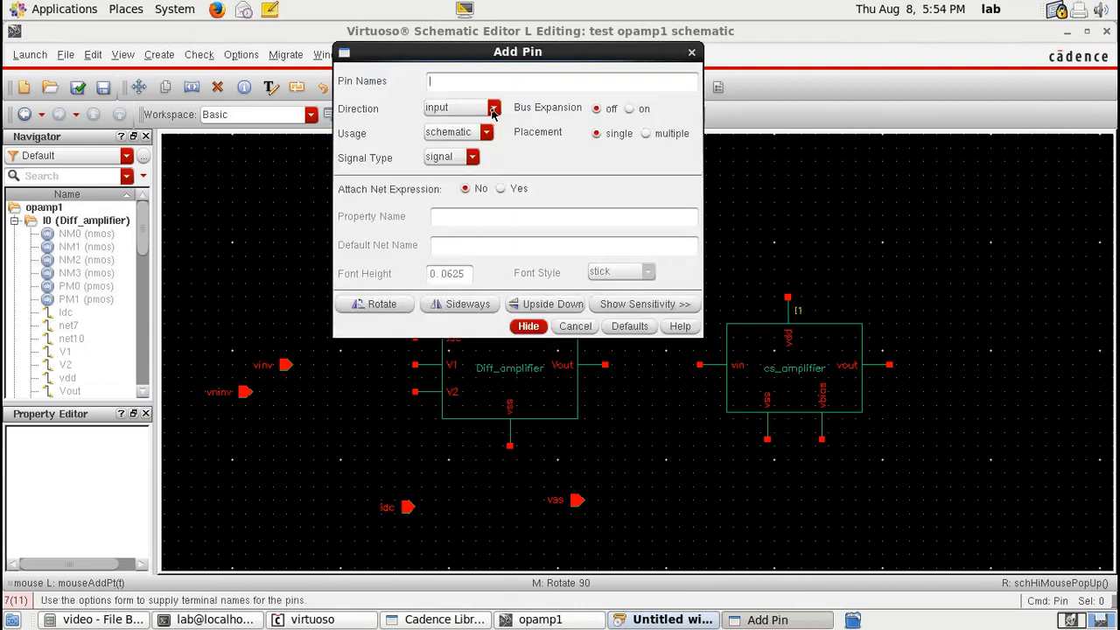
{"action": "type", "text": "vout"}
{"action": "left_click", "coordinate": [461, 107]}
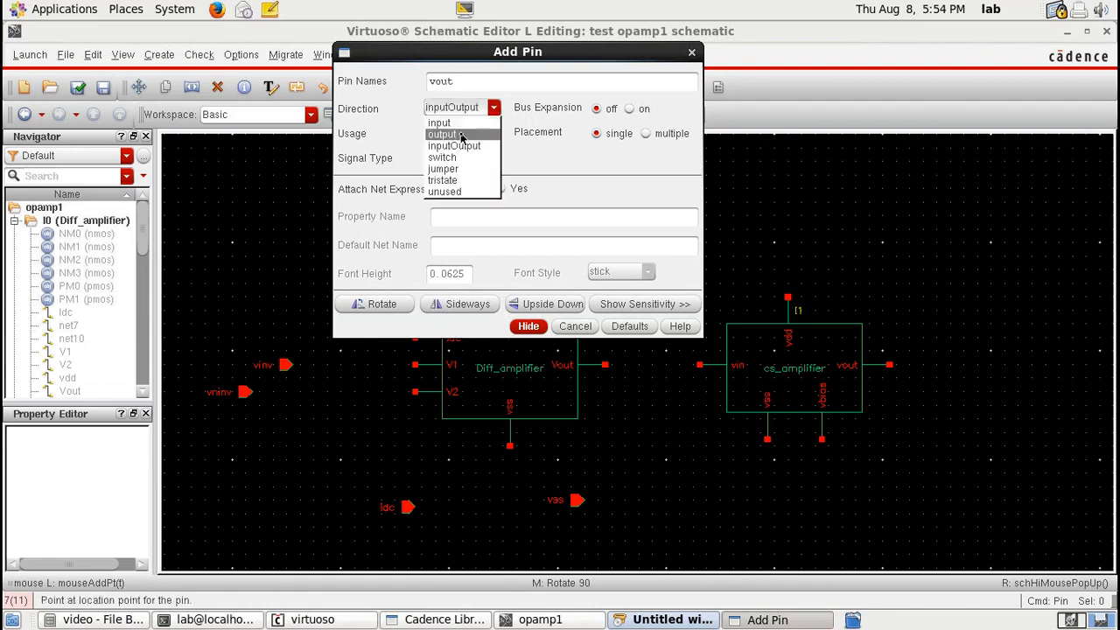
{"action": "left_click", "coordinate": [446, 135]}
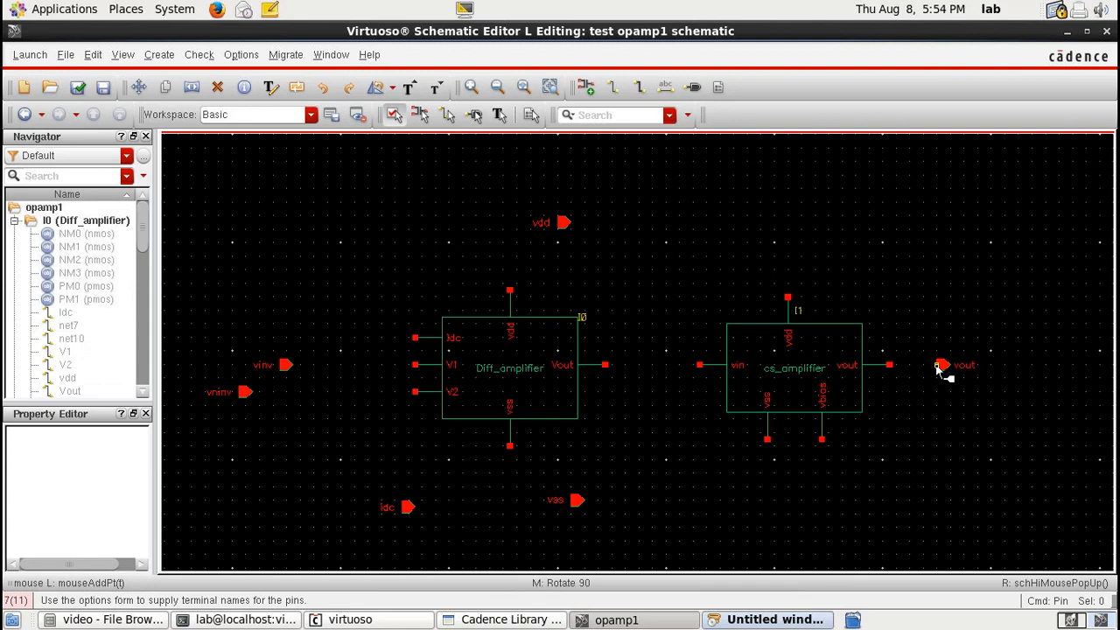
{"action": "left_click", "coordinate": [937, 368]}
Step: Wire the vdd terminals of both amplifiers together and to the vdd pin
{"action": "key", "text": "w"}
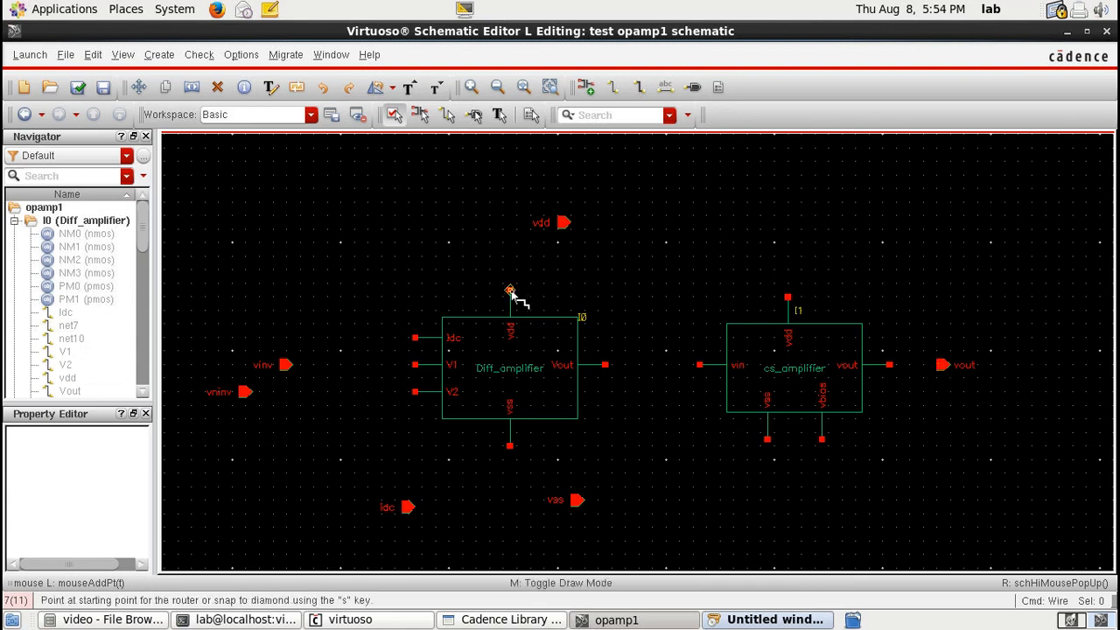
{"action": "left_click", "coordinate": [510, 288]}
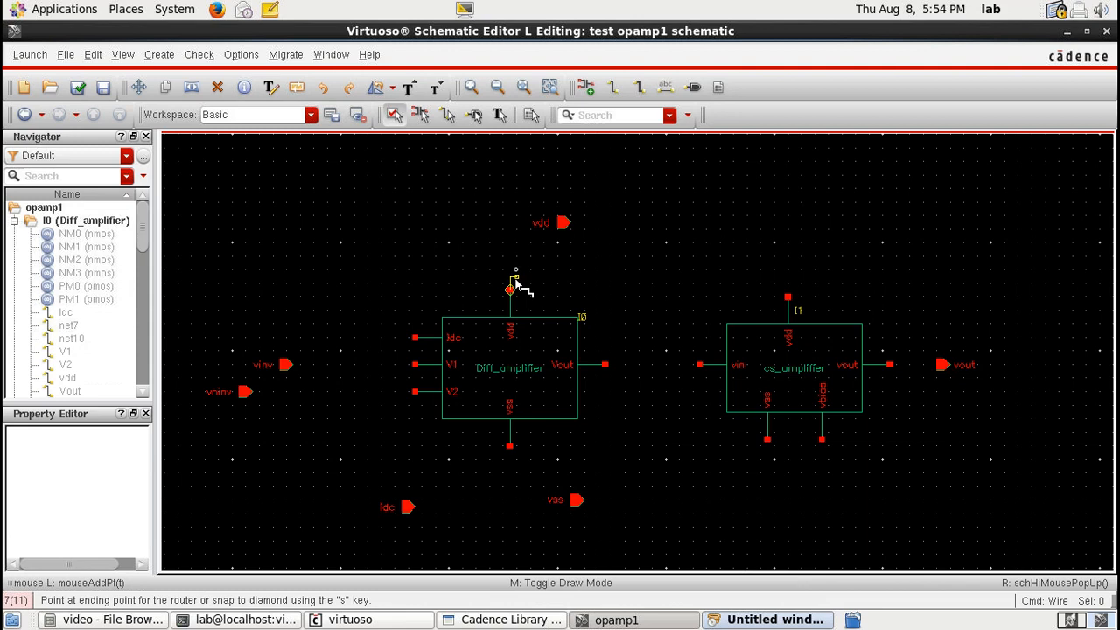
{"action": "left_click", "coordinate": [516, 288]}
{"action": "left_click", "coordinate": [565, 222]}
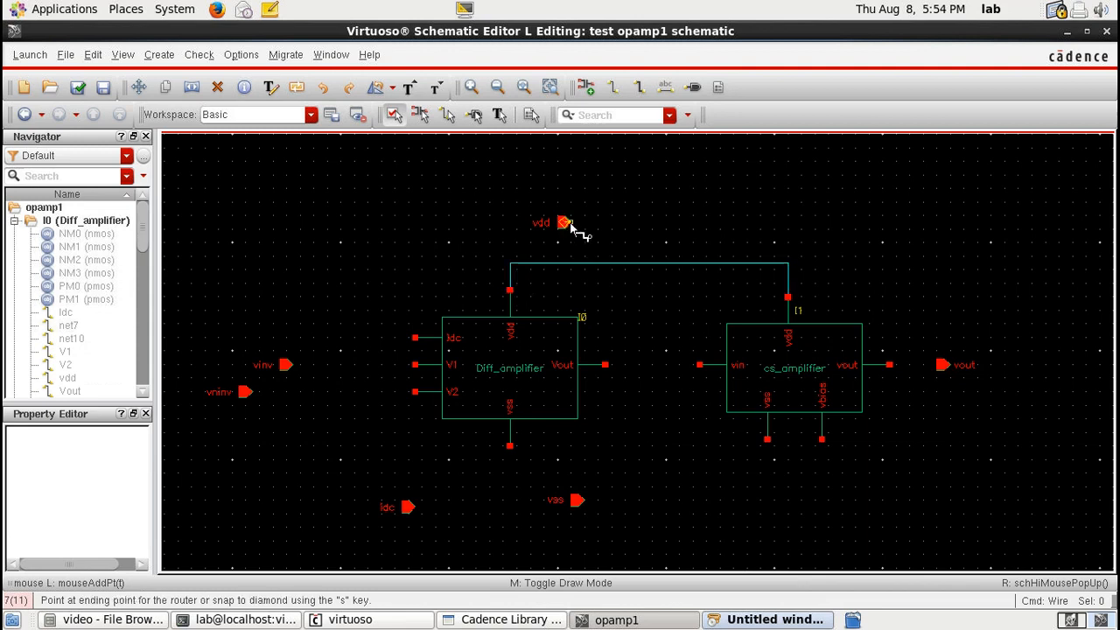
Step: Finish the vdd pin wire and connect Diff_amplifier's Vout terminal to cs_amplifier's vin terminal
{"action": "left_click", "coordinate": [638, 262]}
{"action": "left_click", "coordinate": [605, 365]}
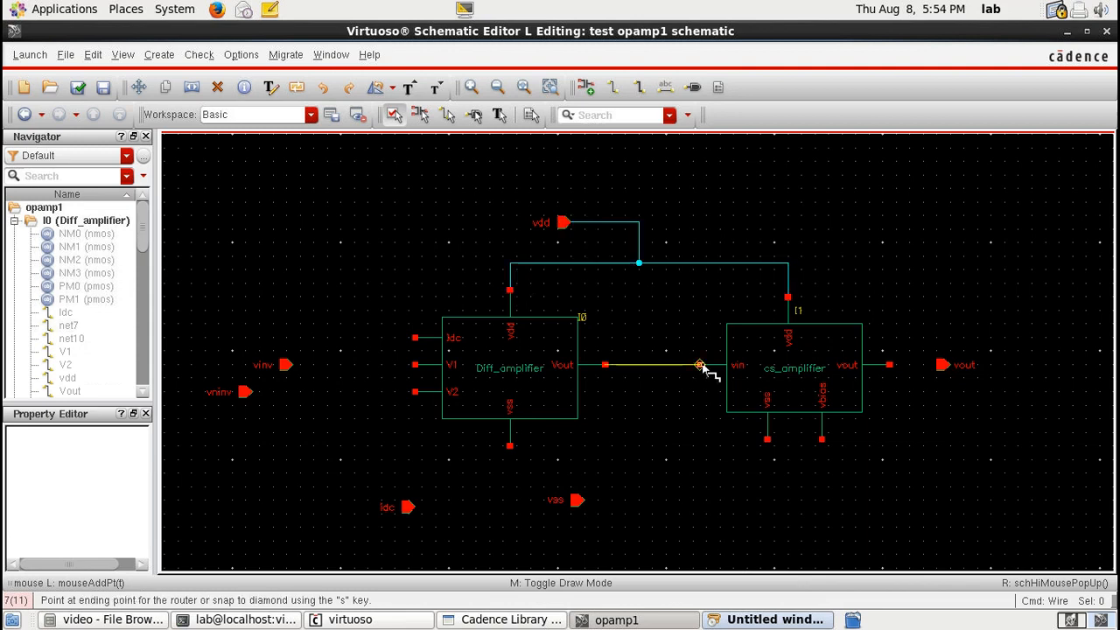
{"action": "left_click", "coordinate": [699, 365]}
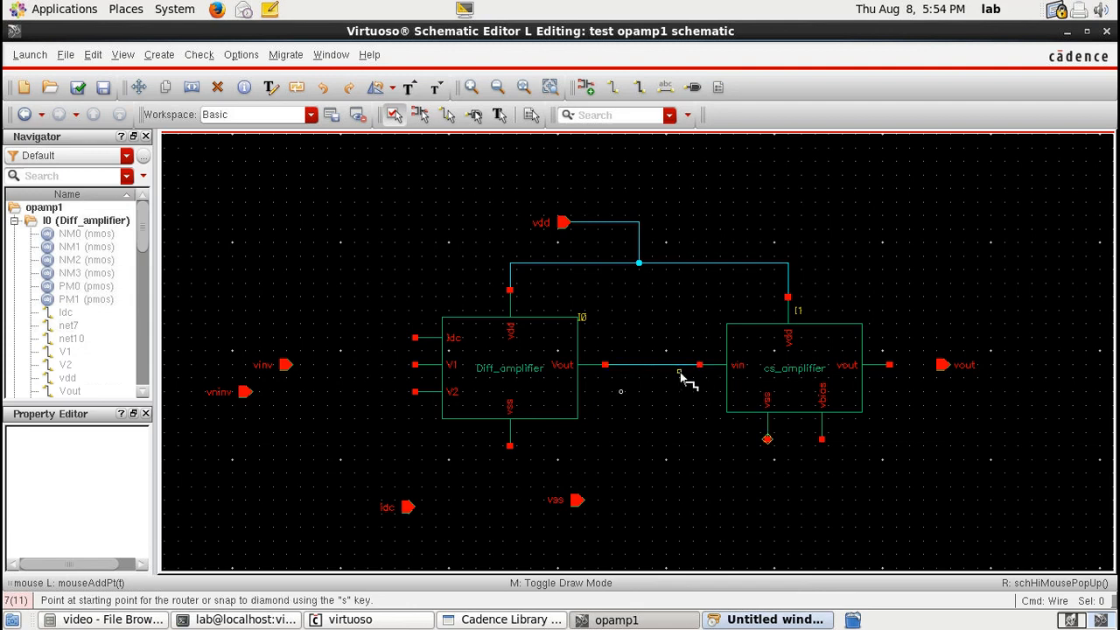
Step: Wire the vinv pin to Diff_amplifier's V1 terminal and the vninv pin to its V2 terminal
{"action": "left_click", "coordinate": [414, 364]}
{"action": "left_click", "coordinate": [285, 365]}
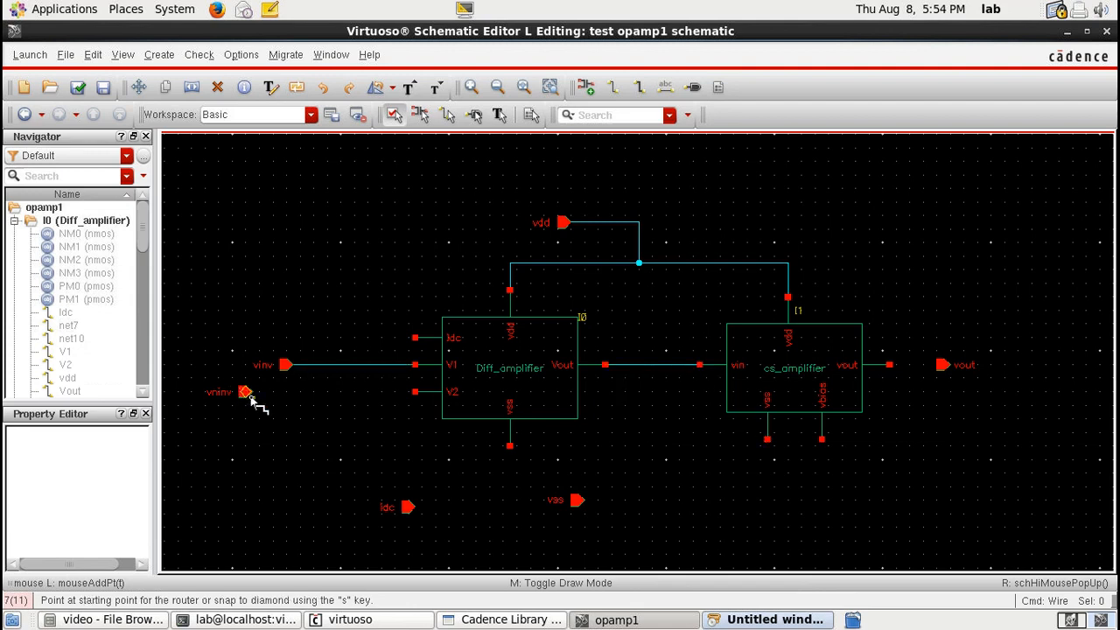
{"action": "left_click", "coordinate": [248, 394]}
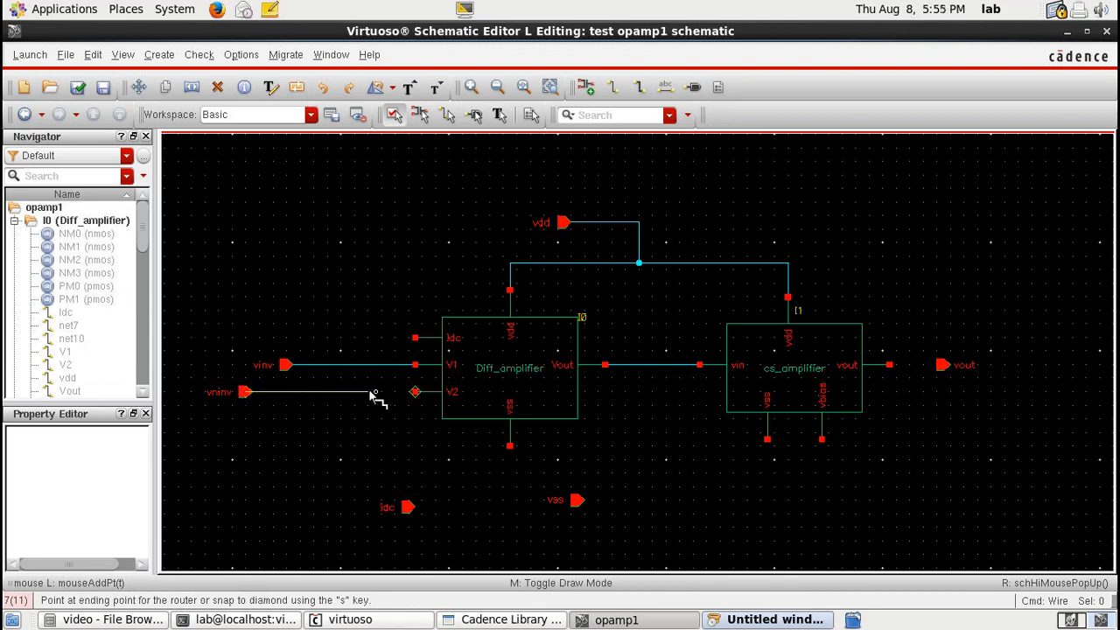
{"action": "left_click", "coordinate": [415, 393]}
Step: Wire the idc pin to Diff_amplifier's Idc terminal and branch that net to cs_amplifier's vbias terminal
{"action": "left_click", "coordinate": [415, 338]}
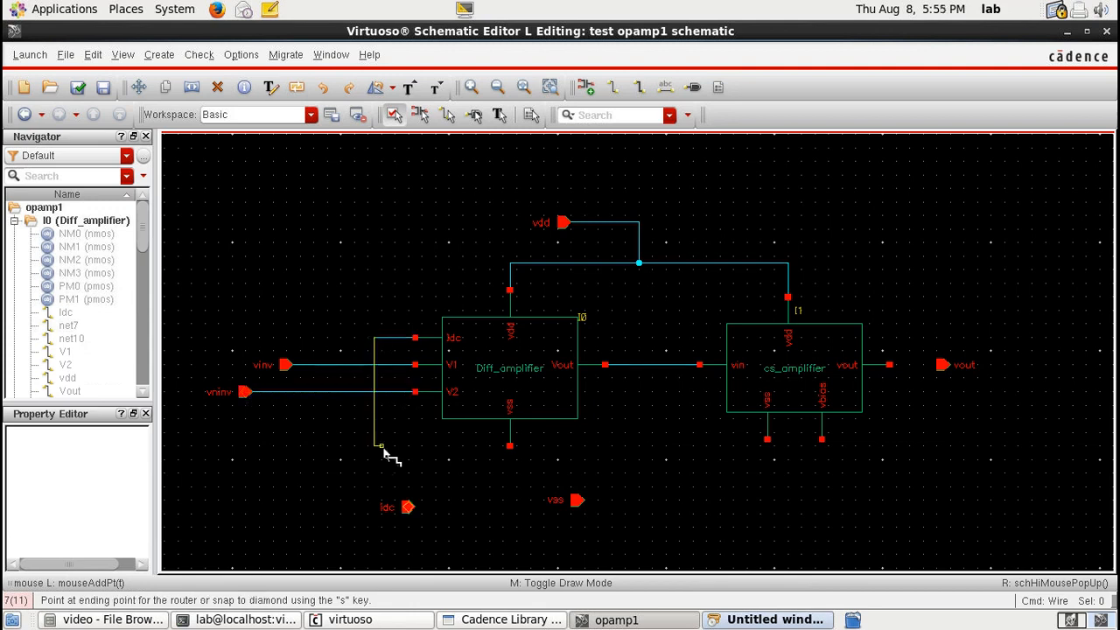
{"action": "left_click", "coordinate": [408, 507]}
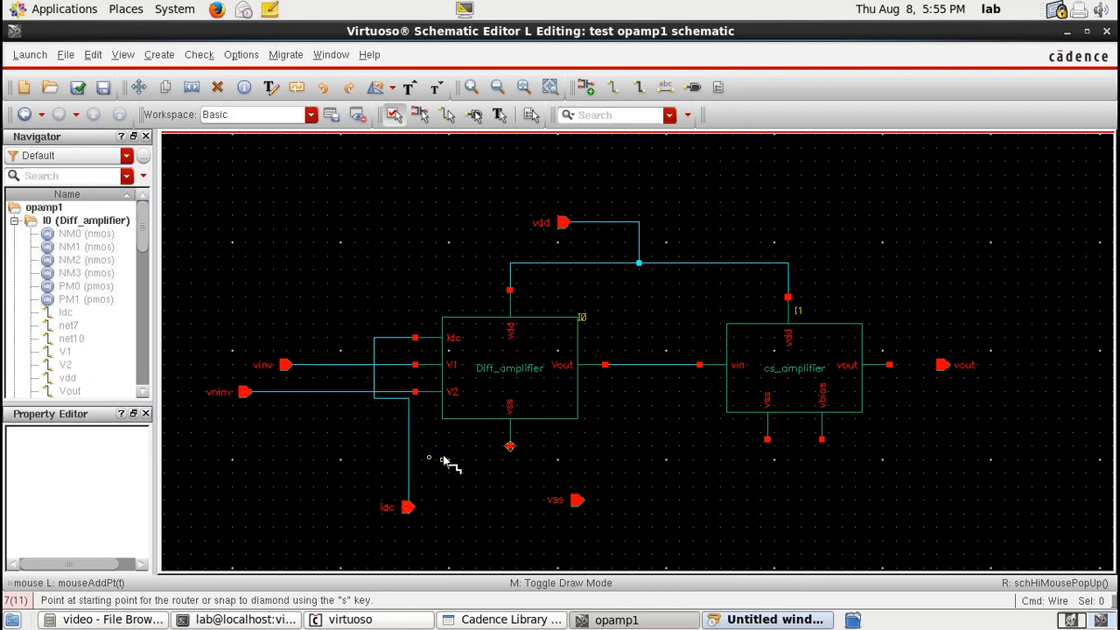
{"action": "left_click", "coordinate": [442, 458]}
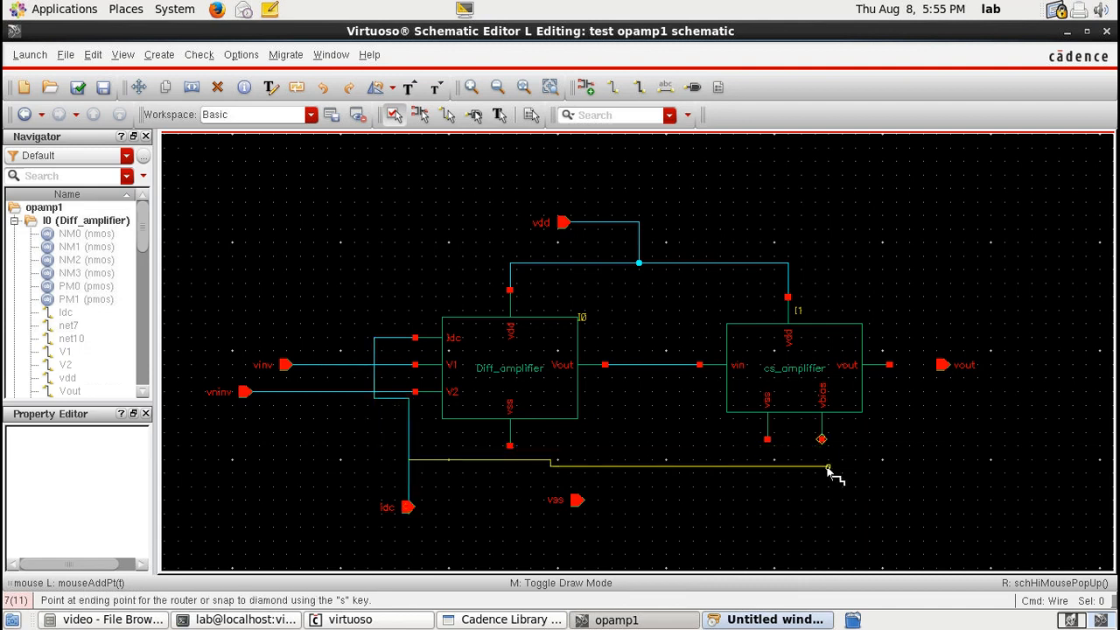
{"action": "left_click", "coordinate": [822, 440]}
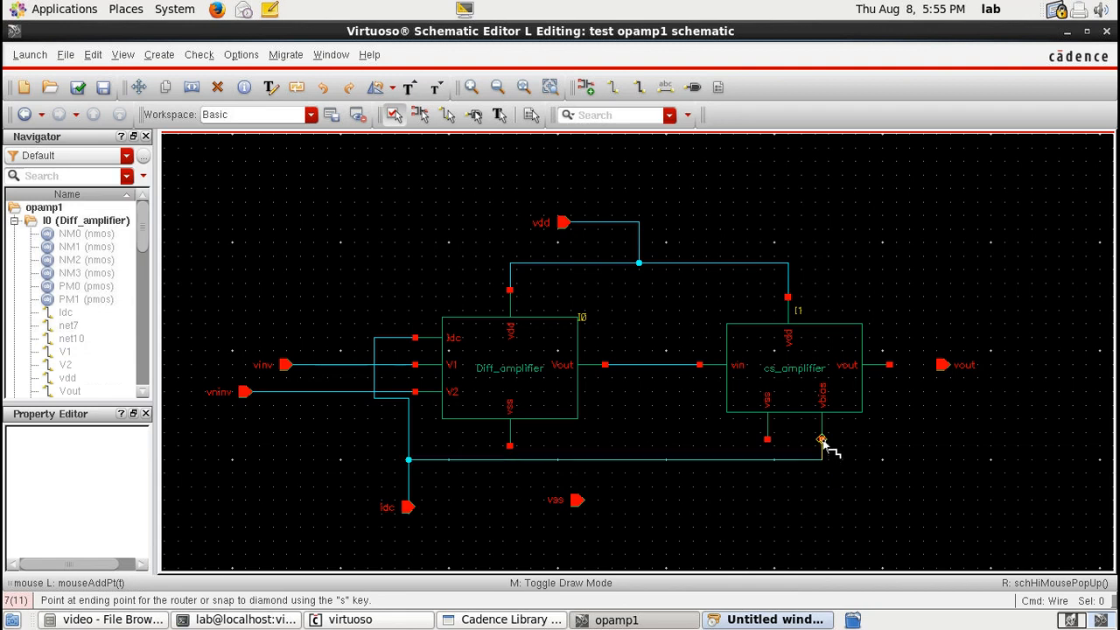
Step: Wire the vss terminals of both amplifiers together and to the vss pin, and connect cs_amplifier's vout to the vout pin
{"action": "left_click", "coordinate": [768, 439]}
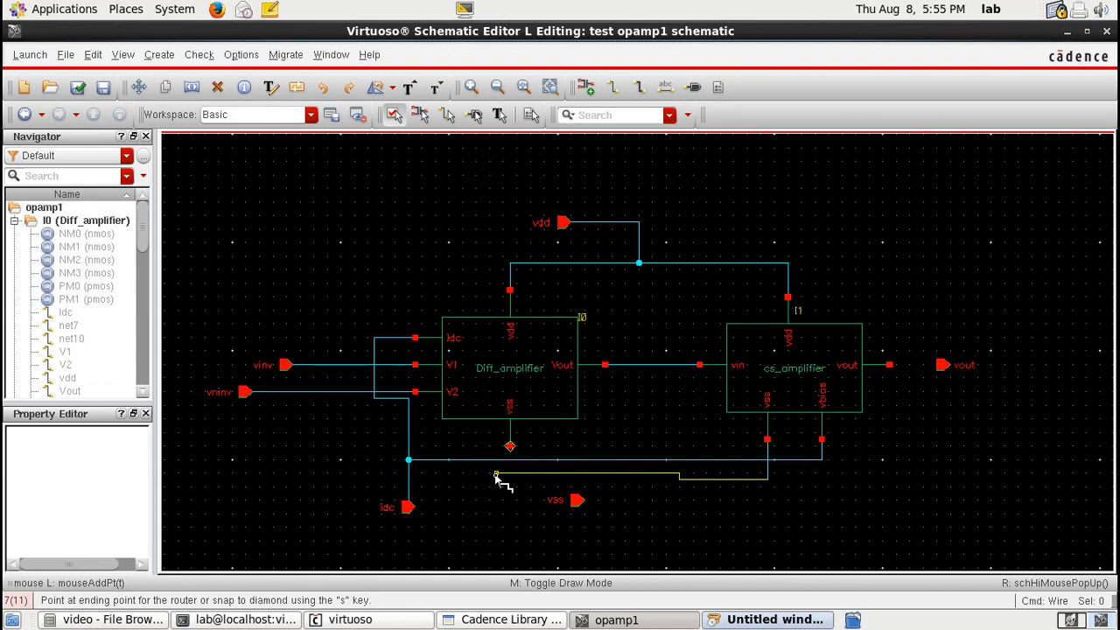
{"action": "left_click", "coordinate": [496, 477]}
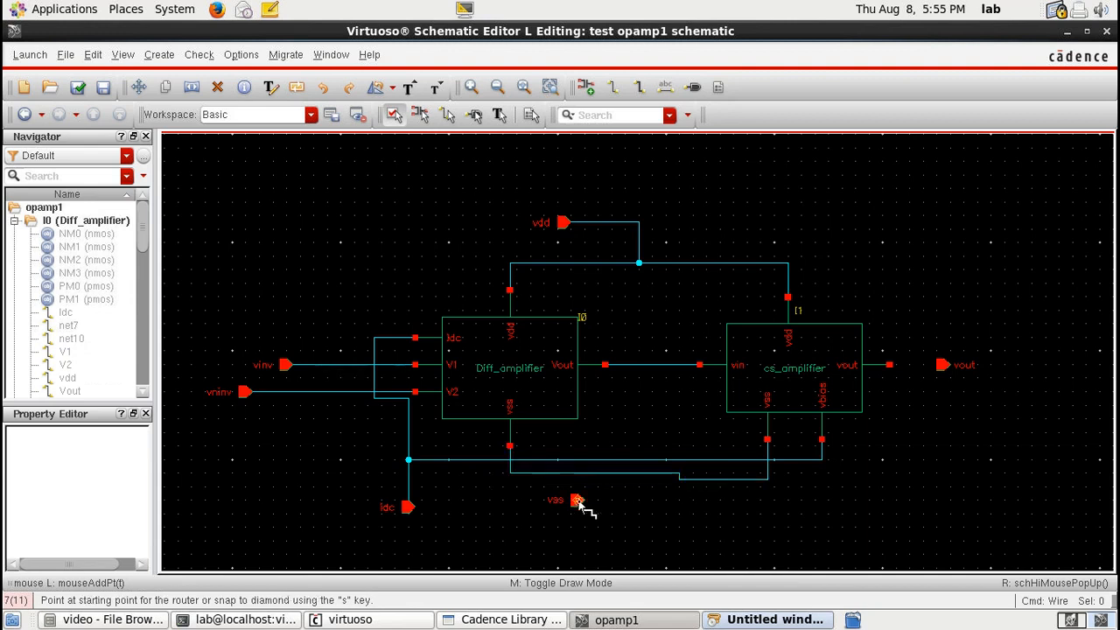
{"action": "left_click", "coordinate": [577, 500]}
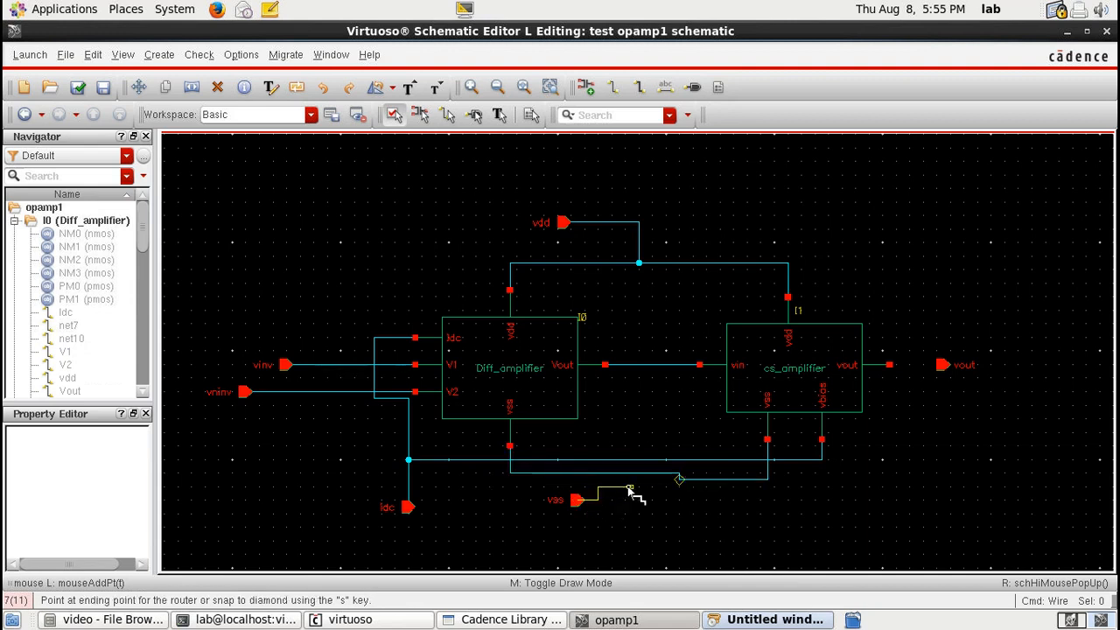
{"action": "left_click", "coordinate": [630, 490]}
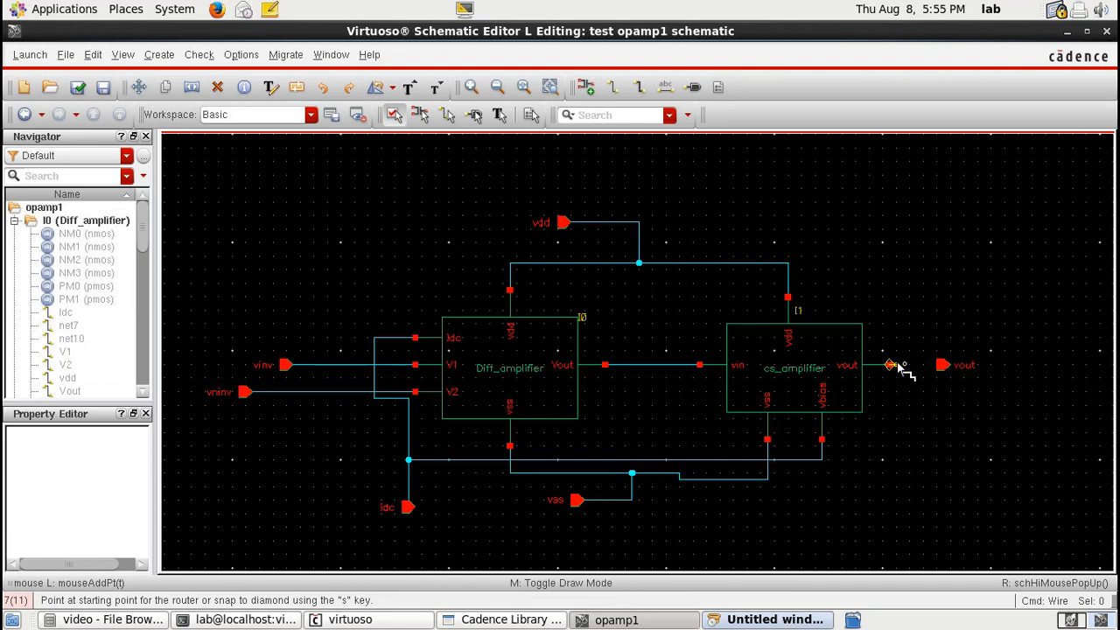
{"action": "key", "text": "Escape"}
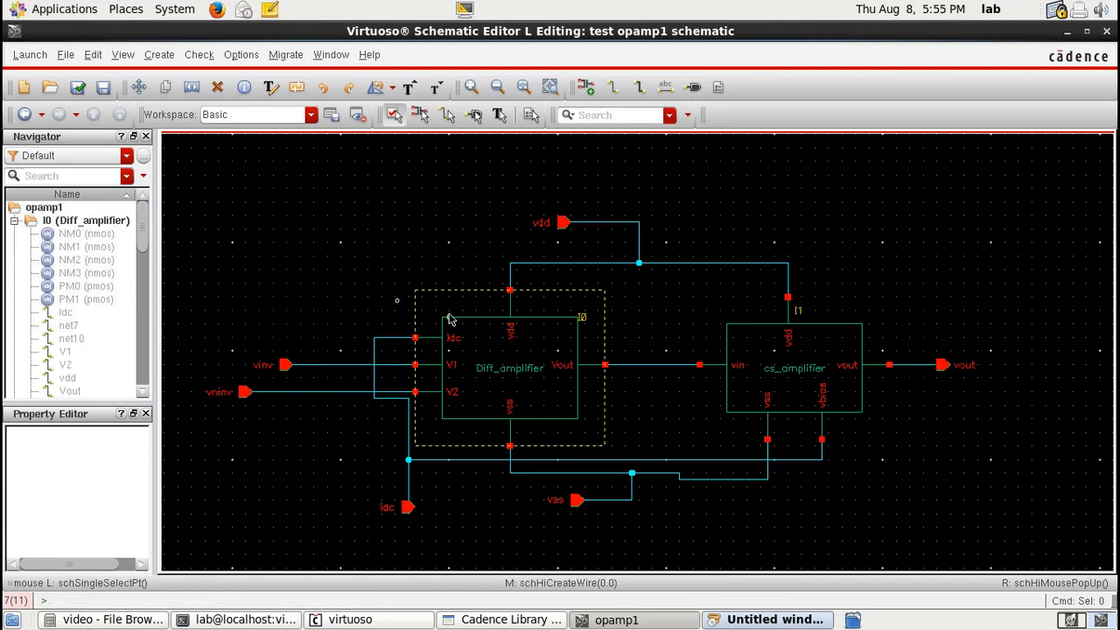
Step: Check and save the opamp1 schematic and start generating a symbol view from it
{"action": "key", "text": "shift+x"}
{"action": "left_click", "coordinate": [159, 54]}
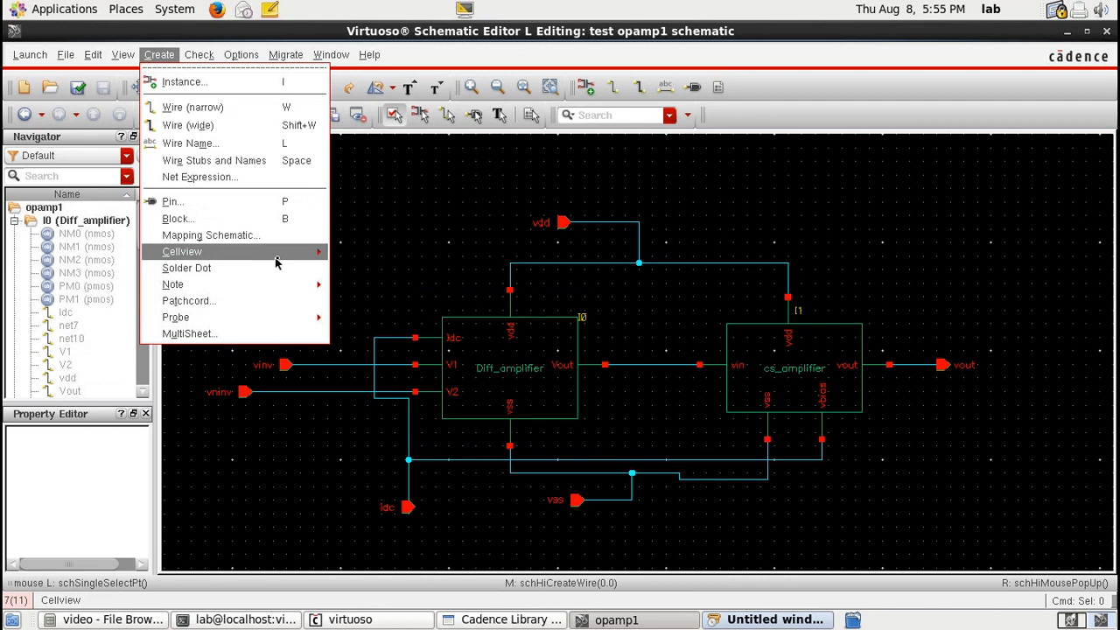
{"action": "left_click", "coordinate": [367, 251]}
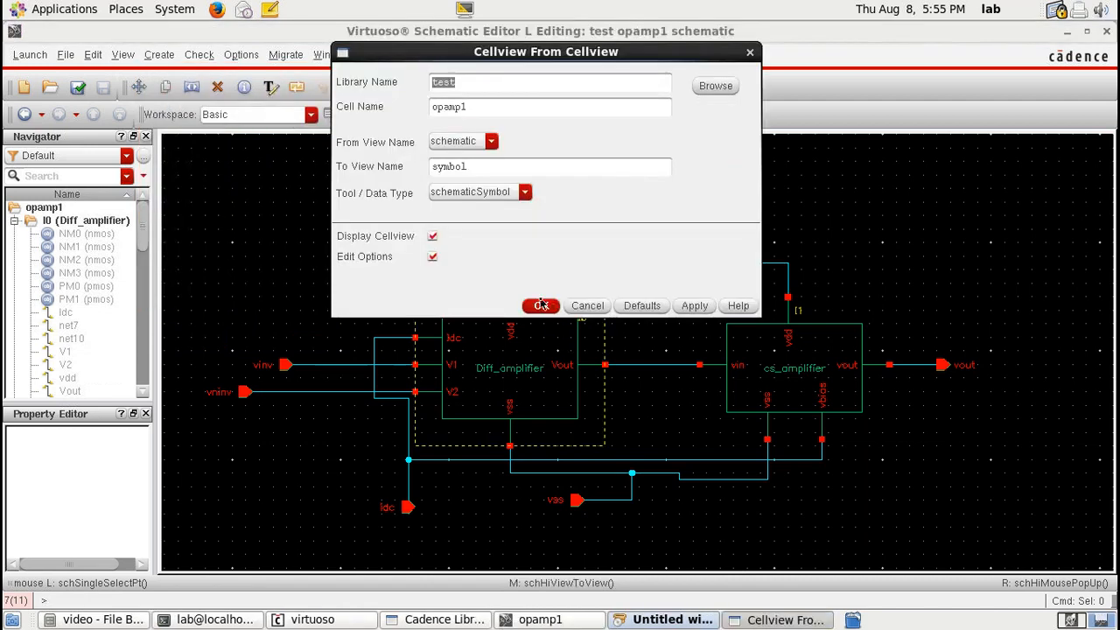
{"action": "left_click", "coordinate": [540, 304]}
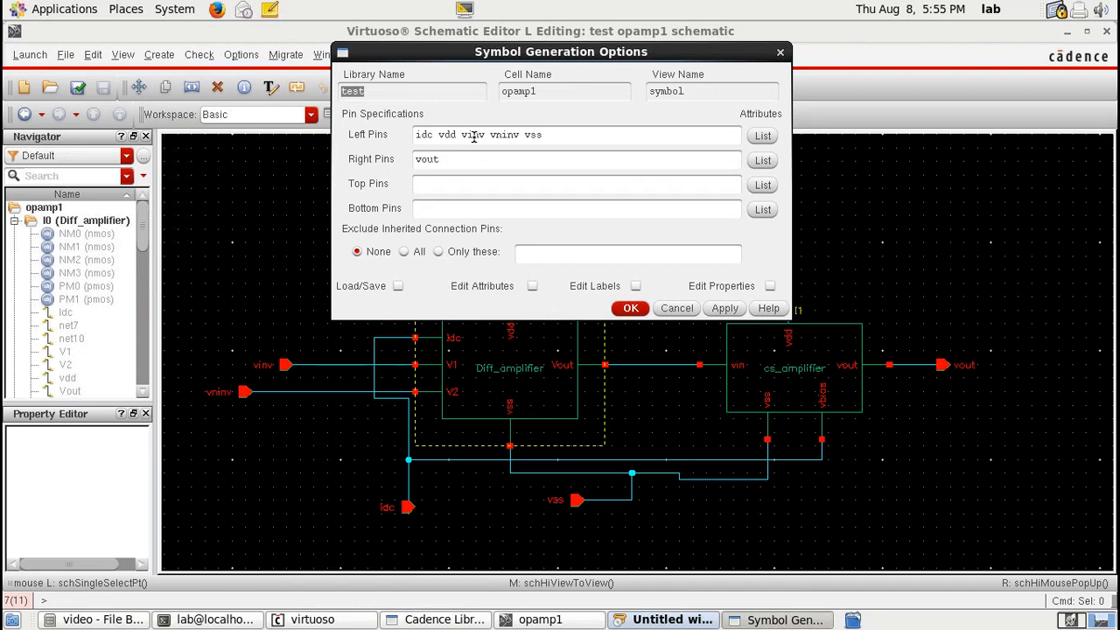
Step: Arrange the symbol pins with vinv and vninv on the left, vout right, vdd and idc on top, vss at bottom
{"action": "double_click", "coordinate": [443, 136]}
{"action": "left_click_drag", "start_coordinate": [438, 136], "coordinate": [437, 184]}
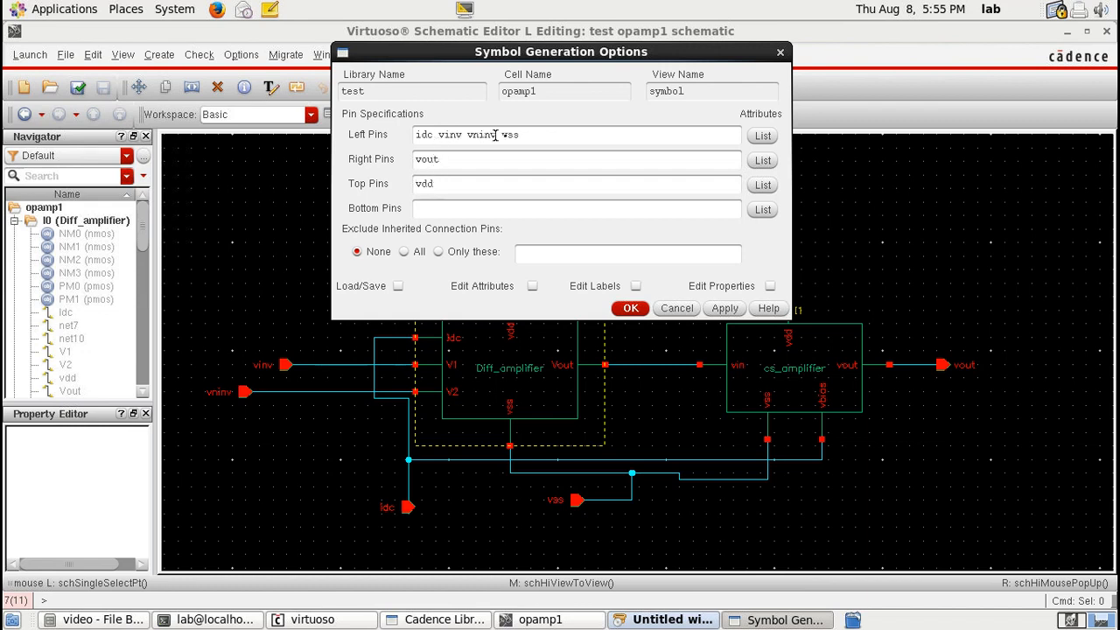
{"action": "left_click_drag", "start_coordinate": [495, 135], "coordinate": [523, 135]}
{"action": "key", "text": "ctrl+x"}
{"action": "left_click", "coordinate": [462, 211]}
{"action": "key", "text": "ctrl+v"}
{"action": "left_click_drag", "start_coordinate": [434, 135], "coordinate": [400, 135]}
{"action": "key", "text": "ctrl+x"}
{"action": "key", "text": "ctrl+v"}
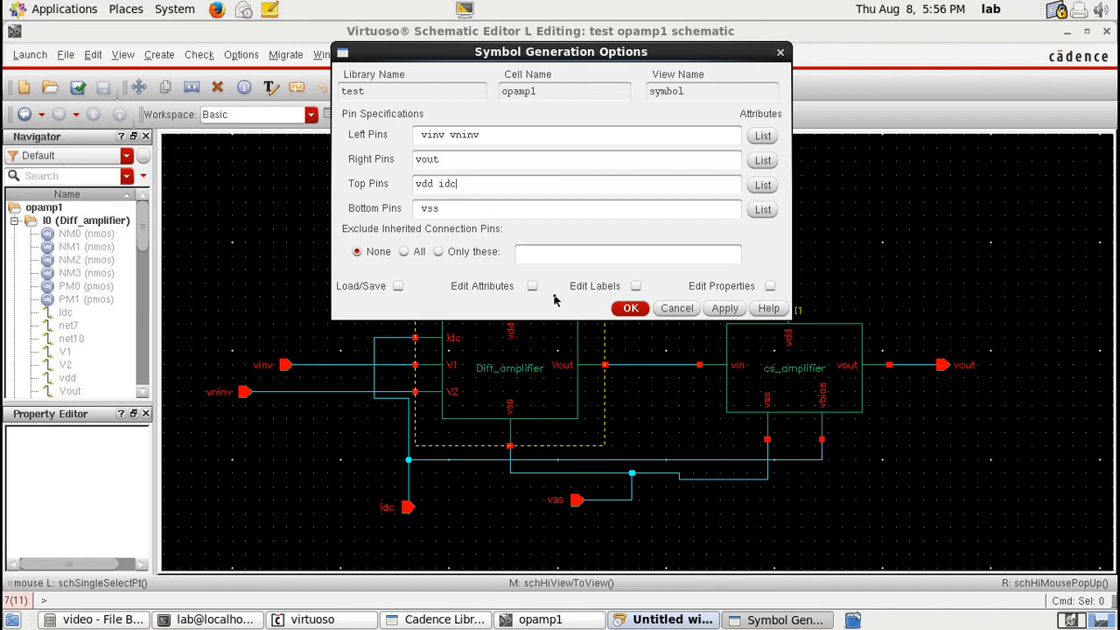
{"action": "left_click", "coordinate": [630, 308]}
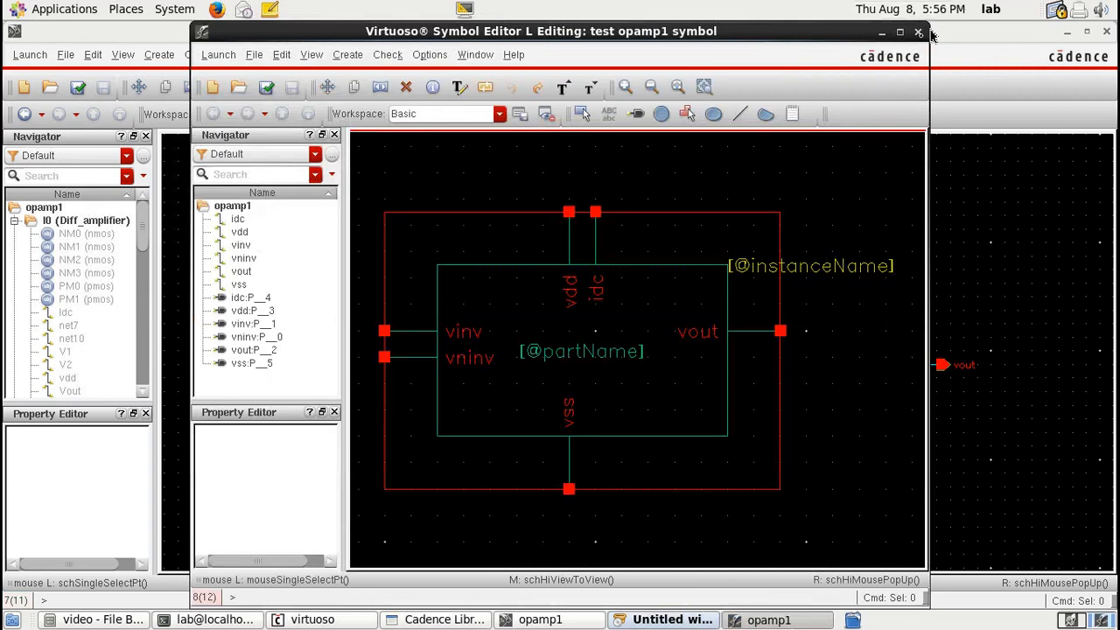
Step: Close the symbol editor and create a new schematic cell named opamp1_tb in the test library
{"action": "left_click", "coordinate": [899, 31]}
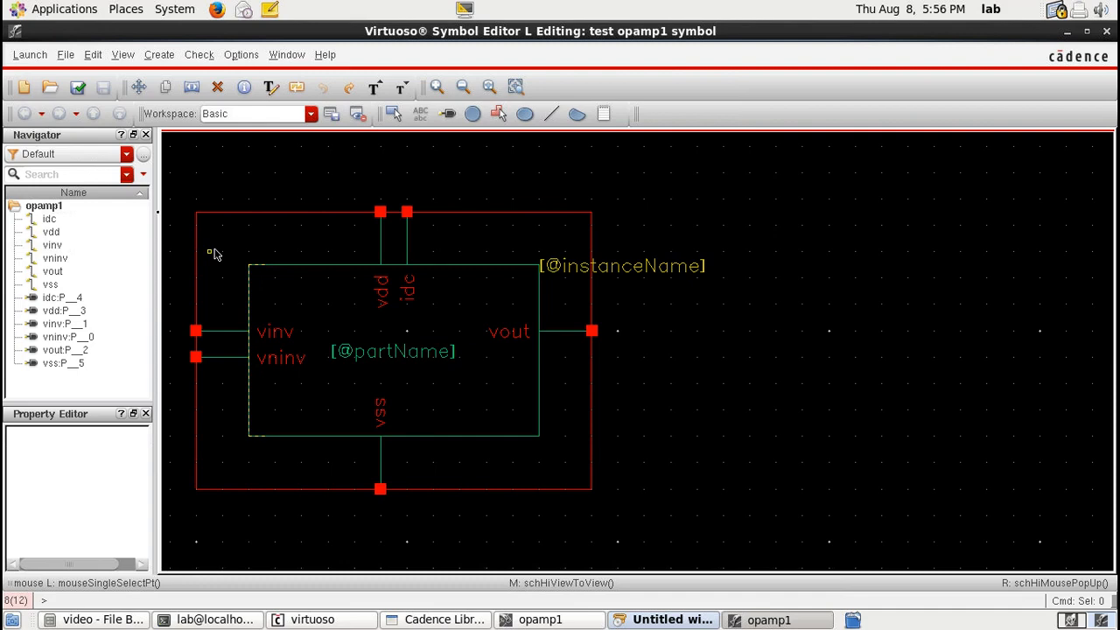
{"action": "left_click", "coordinate": [1106, 31]}
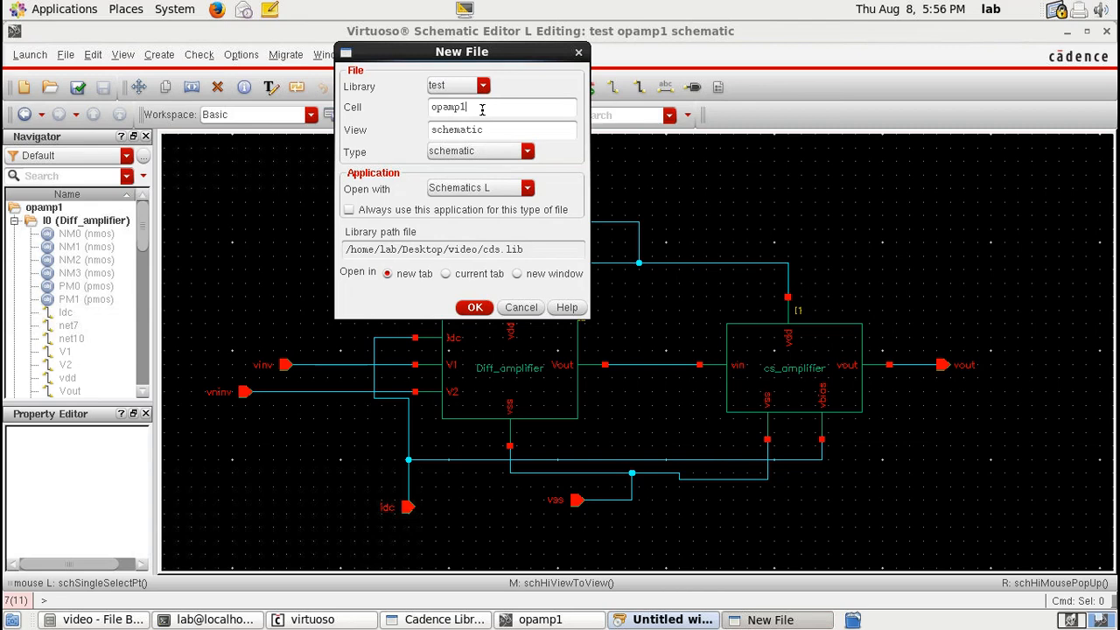
{"action": "type", "text": "_tb"}
{"action": "key", "text": "Return"}
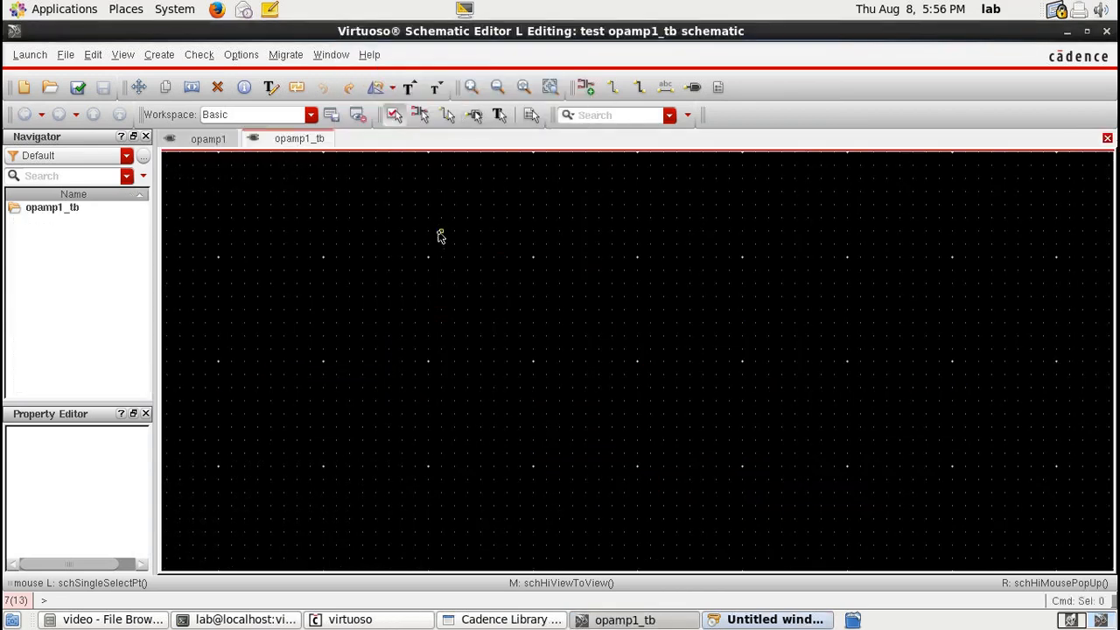
Step: Place an instance of the opamp1 symbol from the test library in the testbench schematic
{"action": "key", "text": "i"}
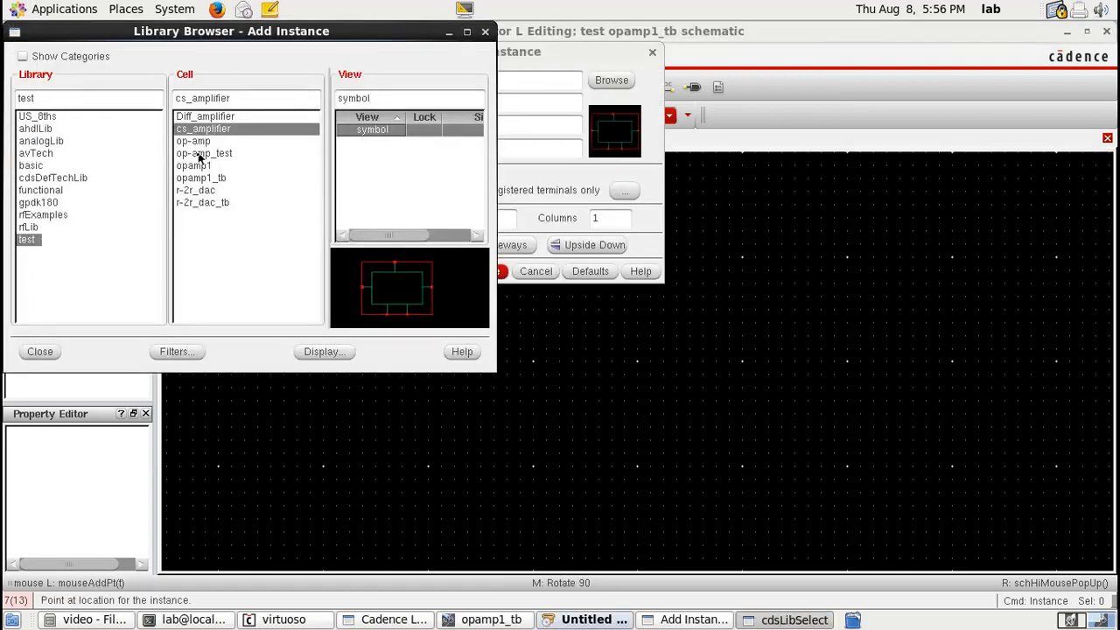
{"action": "left_click", "coordinate": [193, 166]}
{"action": "double_click", "coordinate": [371, 129]}
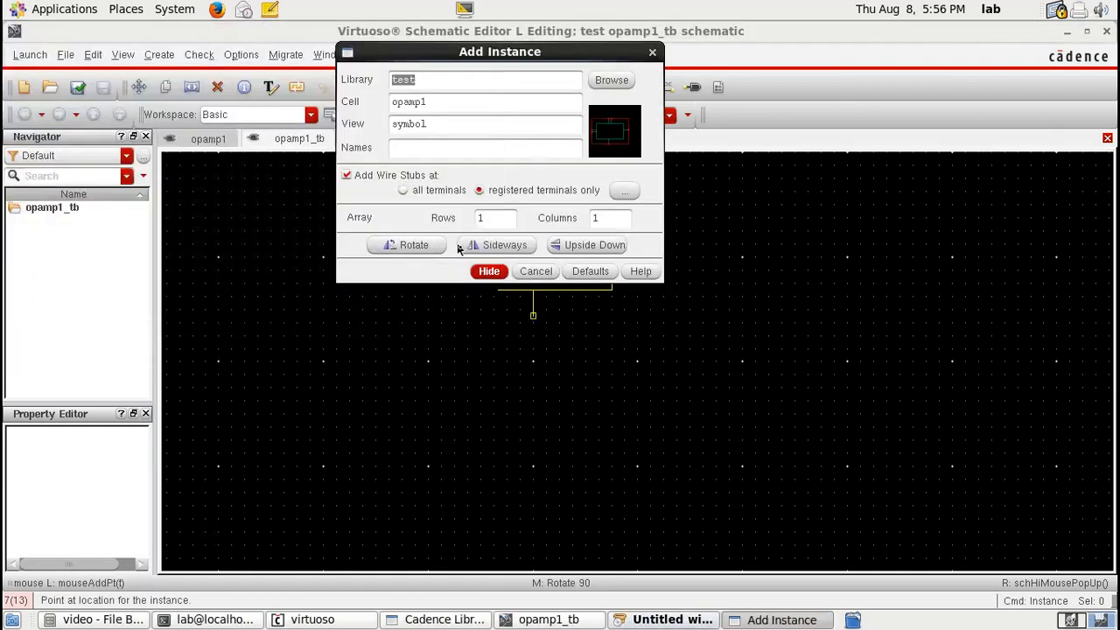
{"action": "left_click", "coordinate": [527, 368]}
{"action": "key", "text": "Escape"}
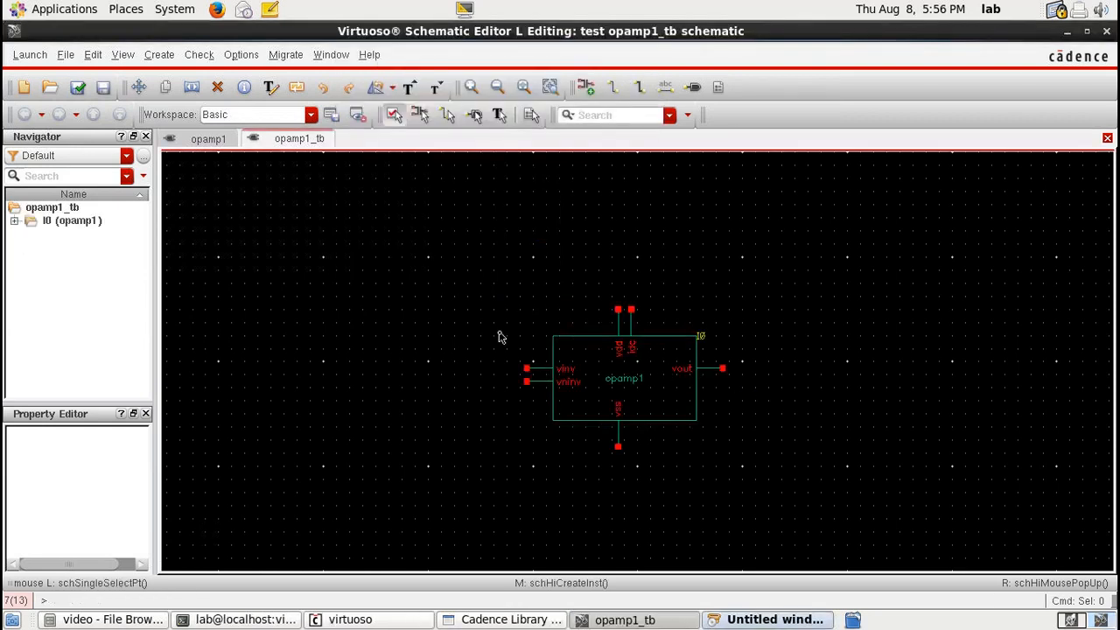
Step: Add a vsin instance from analogLib and set its AC magnitude to 1
{"action": "key", "text": "i"}
{"action": "double_click", "coordinate": [429, 79]}
{"action": "type", "text": "an"}
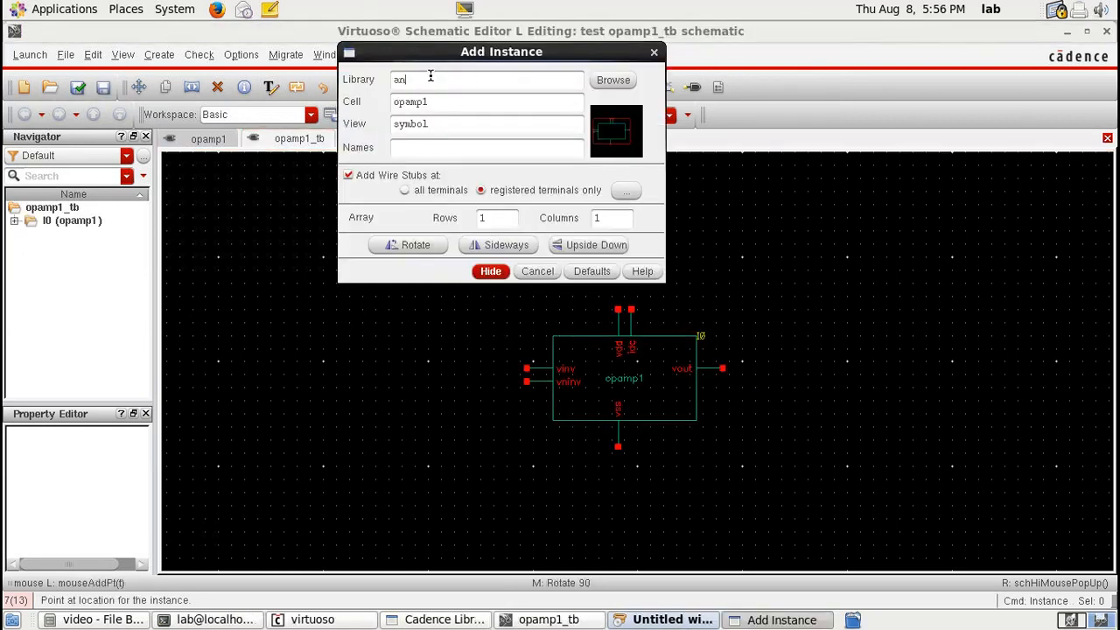
{"action": "type", "text": "alogLib"}
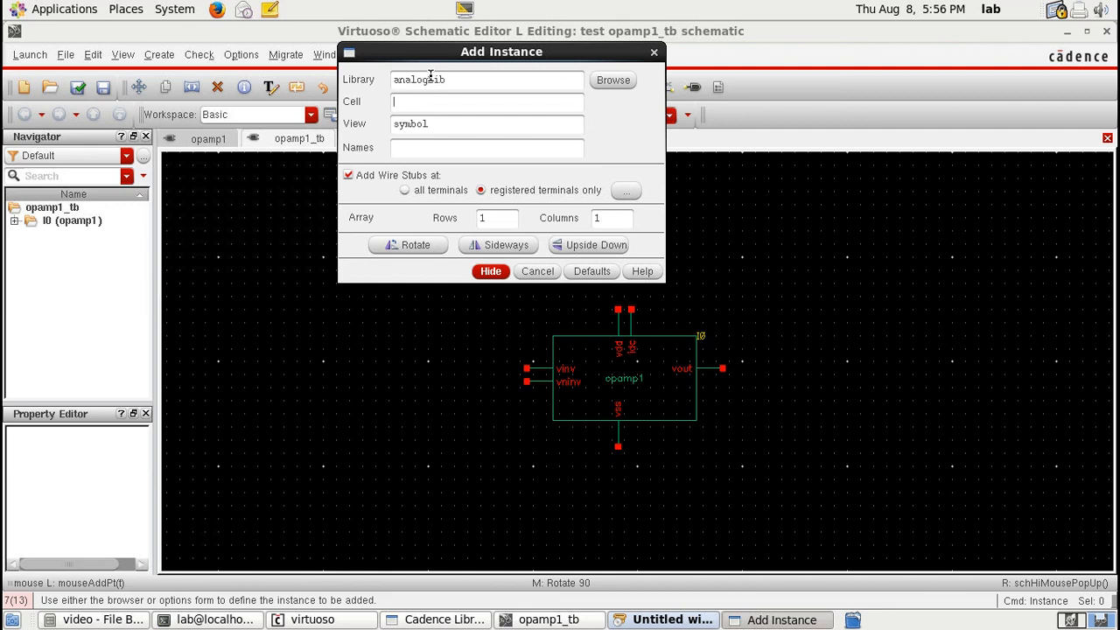
{"action": "type", "text": "vsin"}
{"action": "key", "text": "Tab"}
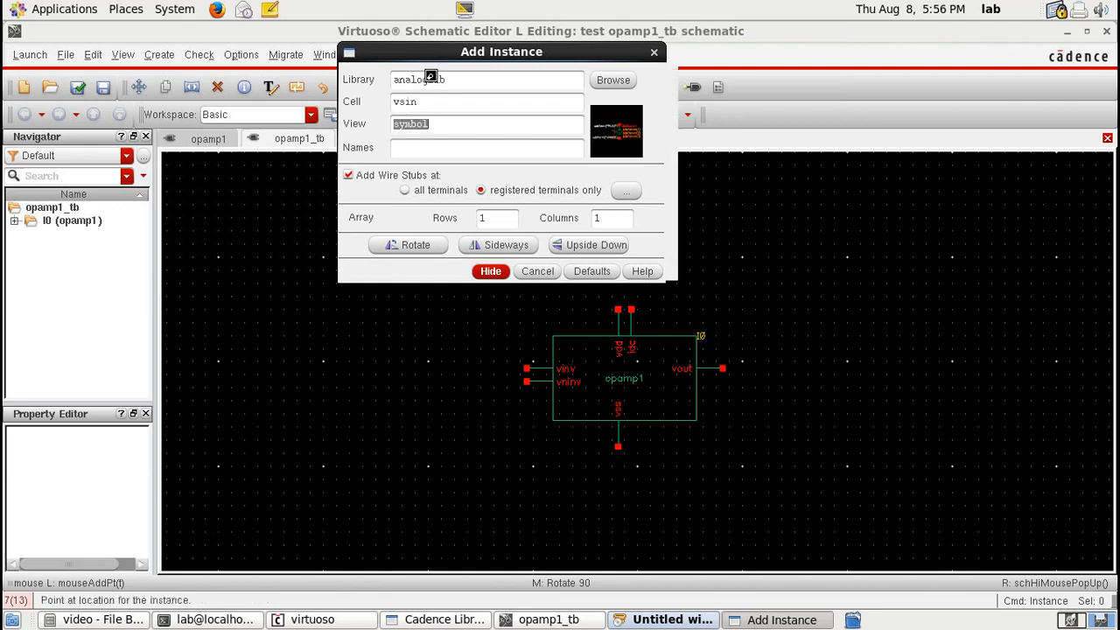
{"action": "left_click", "coordinate": [494, 365]}
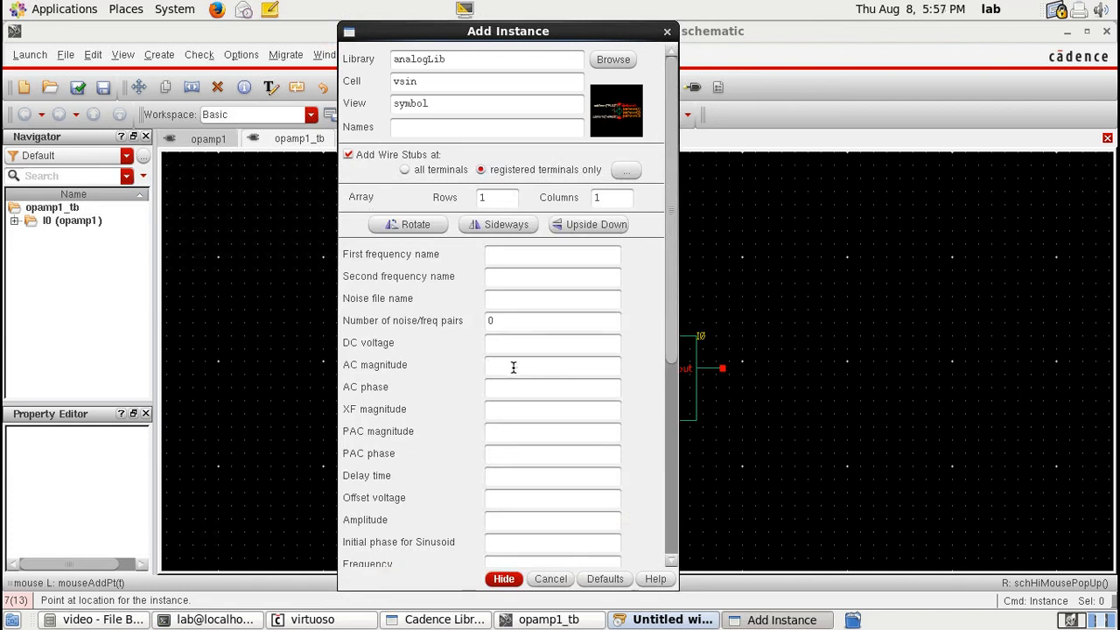
{"action": "type", "text": "1"}
Step: Set the sine source's amplitude to 5u and frequency to 1k, and place it left of the opamp
{"action": "scroll", "coordinate": [514, 367], "scroll_direction": "down", "scroll_amount": 3}
{"action": "left_click", "coordinate": [505, 370]}
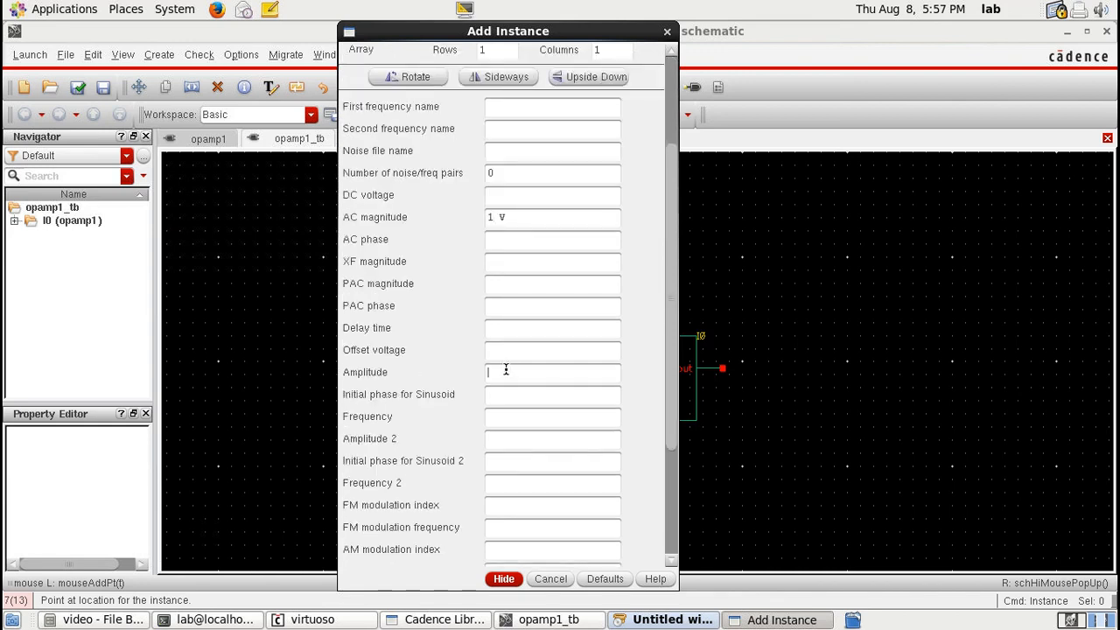
{"action": "type", "text": "5u"}
{"action": "left_click", "coordinate": [504, 420]}
{"action": "type", "text": "1k"}
{"action": "key", "text": "Return"}
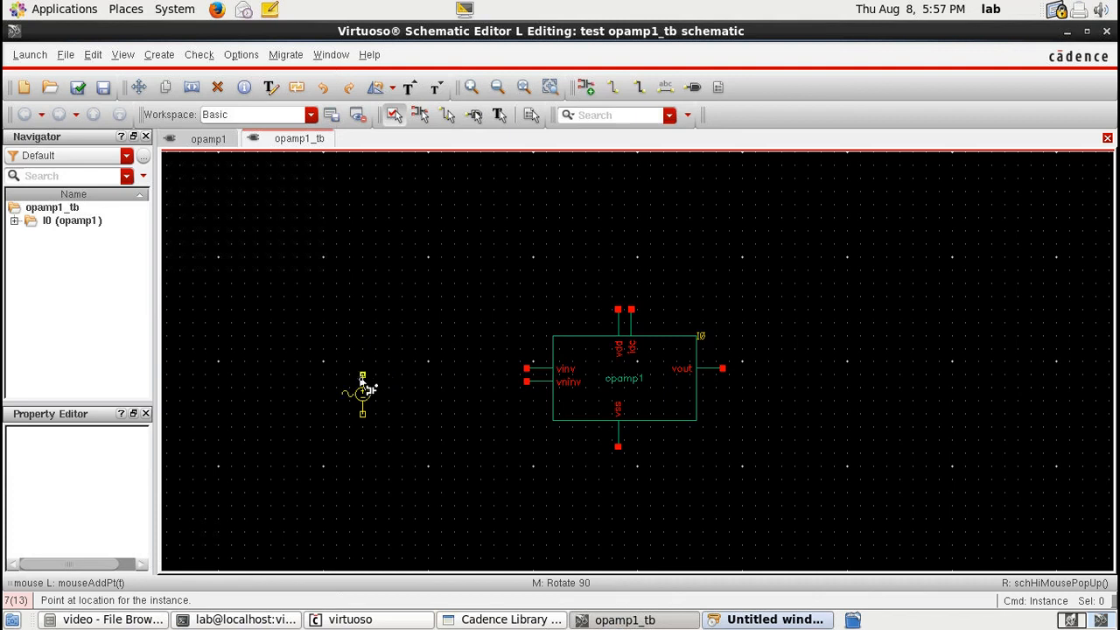
{"action": "left_click", "coordinate": [395, 379]}
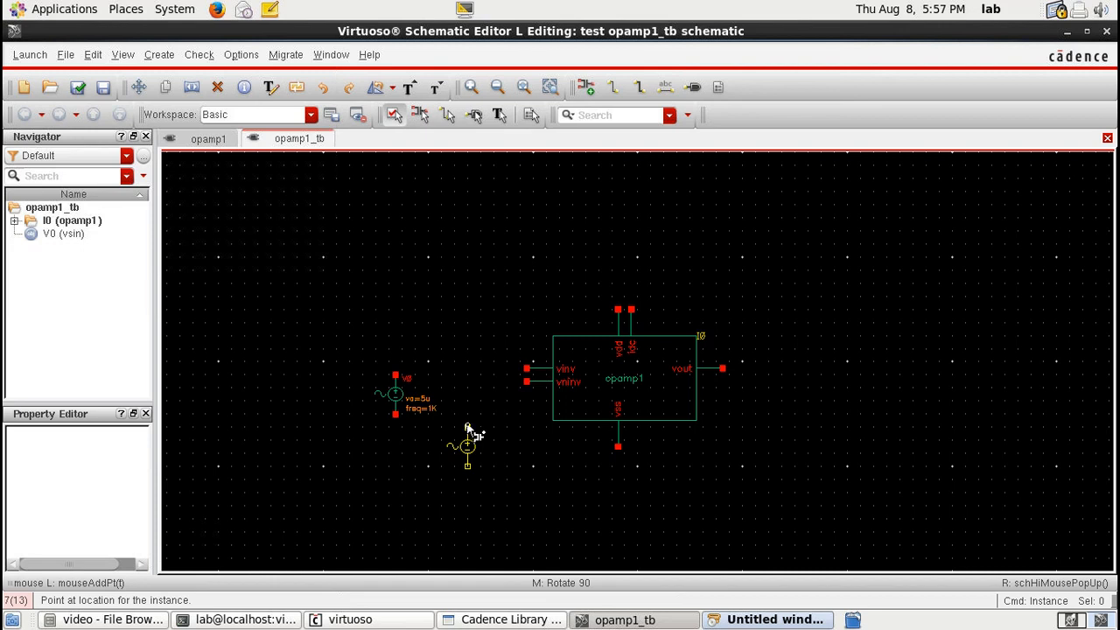
Step: Switch the pending instance to a vdc source with DC voltage 2.5, rotate it, and place it above the opamp
{"action": "key", "text": "F3"}
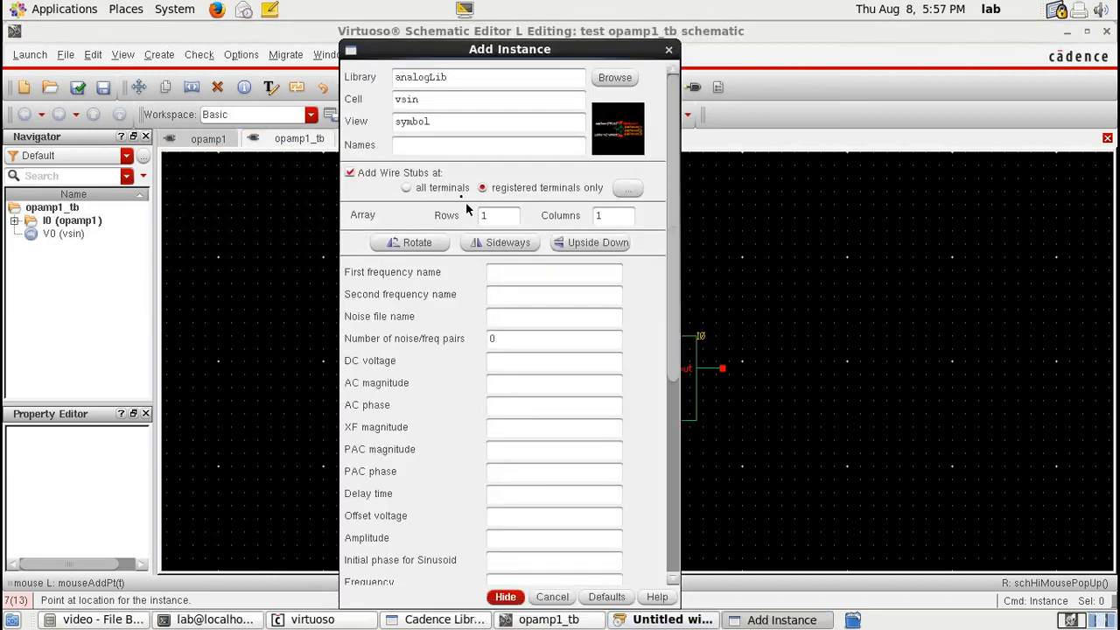
{"action": "type", "text": "vdc"}
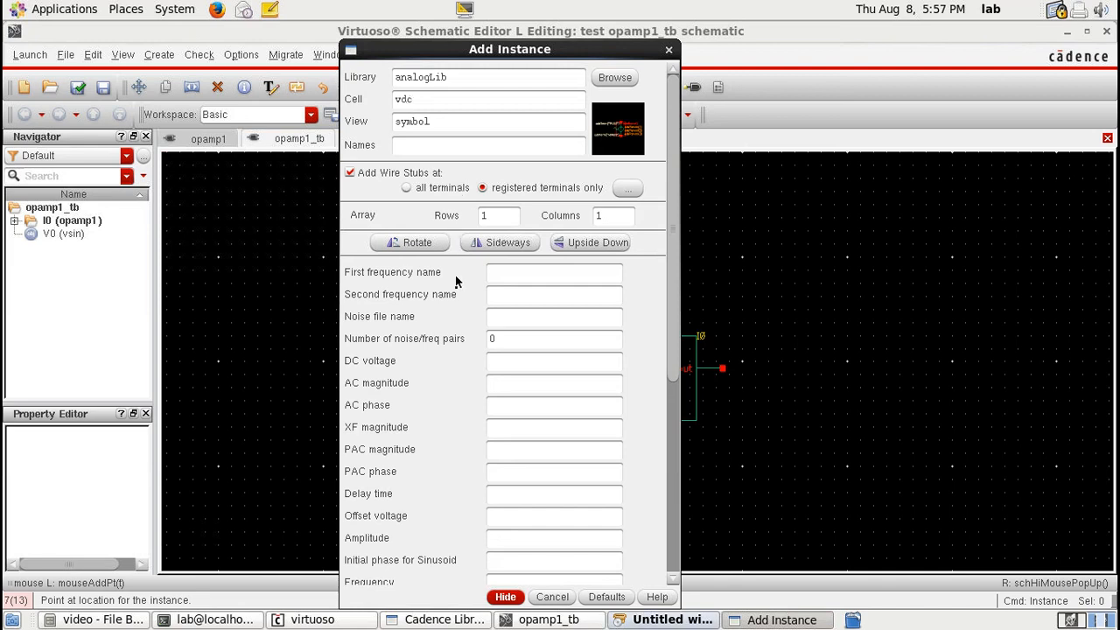
{"action": "key", "text": "Tab"}
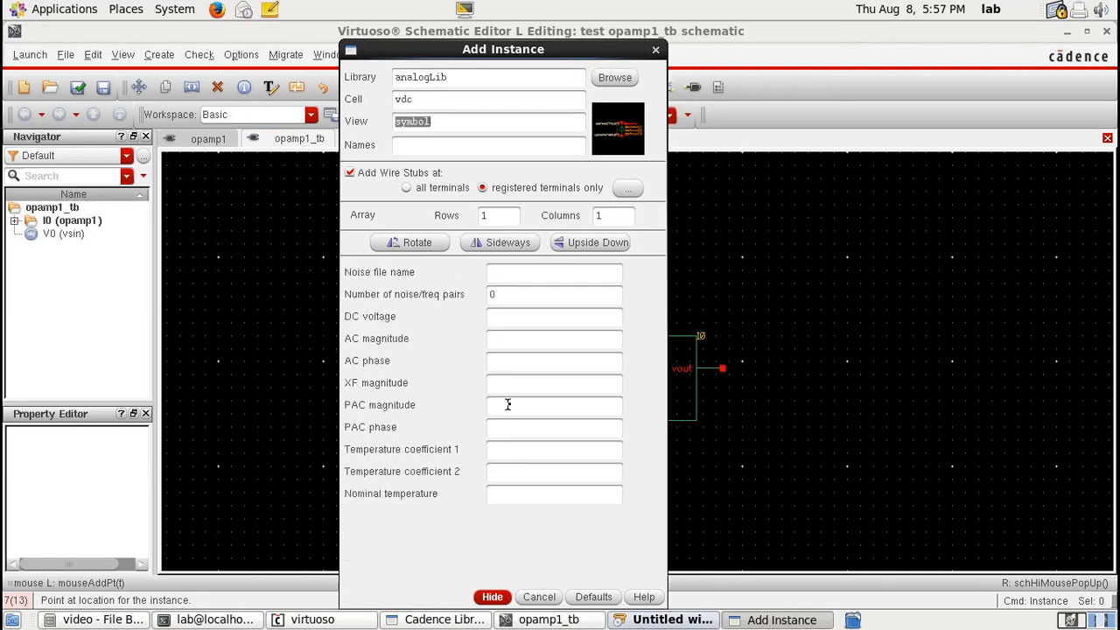
{"action": "left_click", "coordinate": [499, 316]}
{"action": "type", "text": "2.5"}
{"action": "key", "text": "Return"}
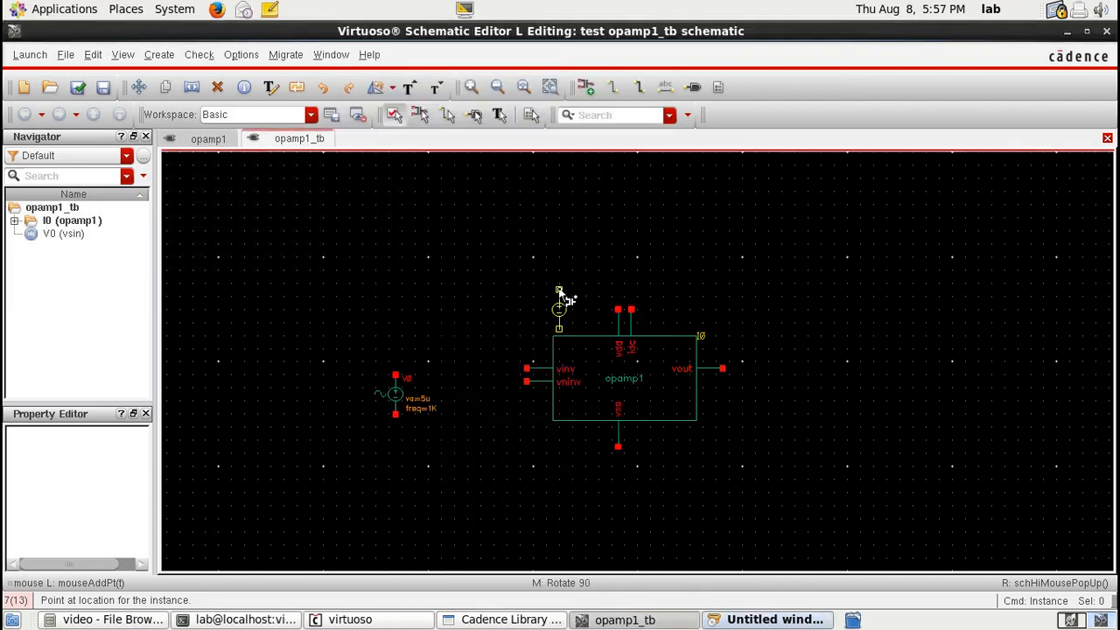
{"action": "middle_click", "coordinate": [559, 290]}
{"action": "middle_click", "coordinate": [560, 291]}
{"action": "middle_click", "coordinate": [559, 291]}
{"action": "left_click", "coordinate": [605, 318]}
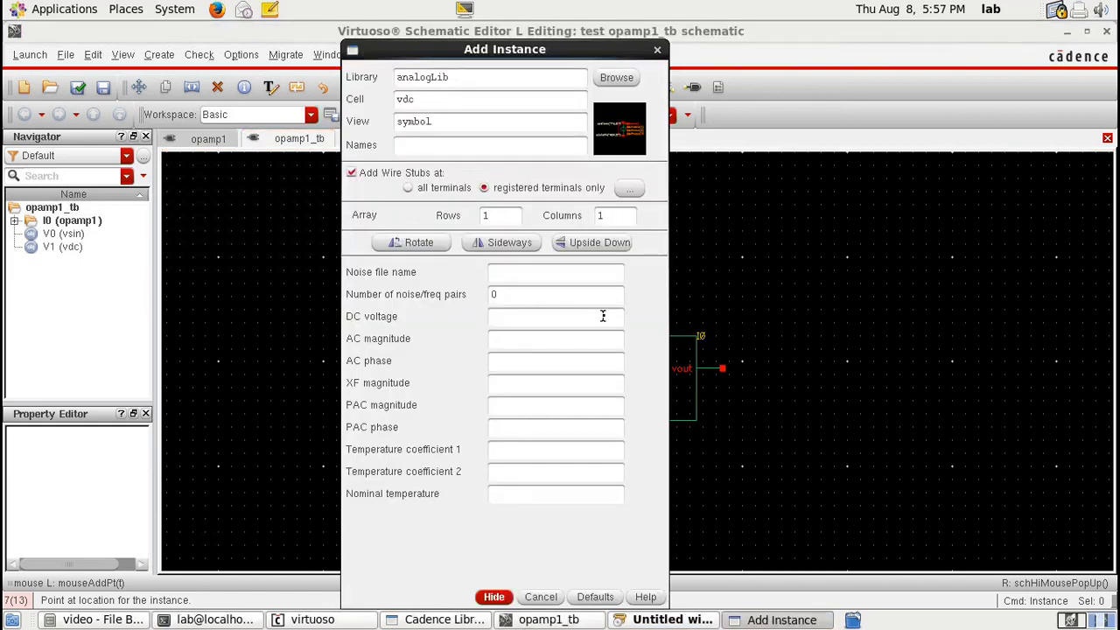
Step: Place a second vdc source with DC voltage -2.5 below the opamp's vss pin
{"action": "left_click", "coordinate": [508, 315]}
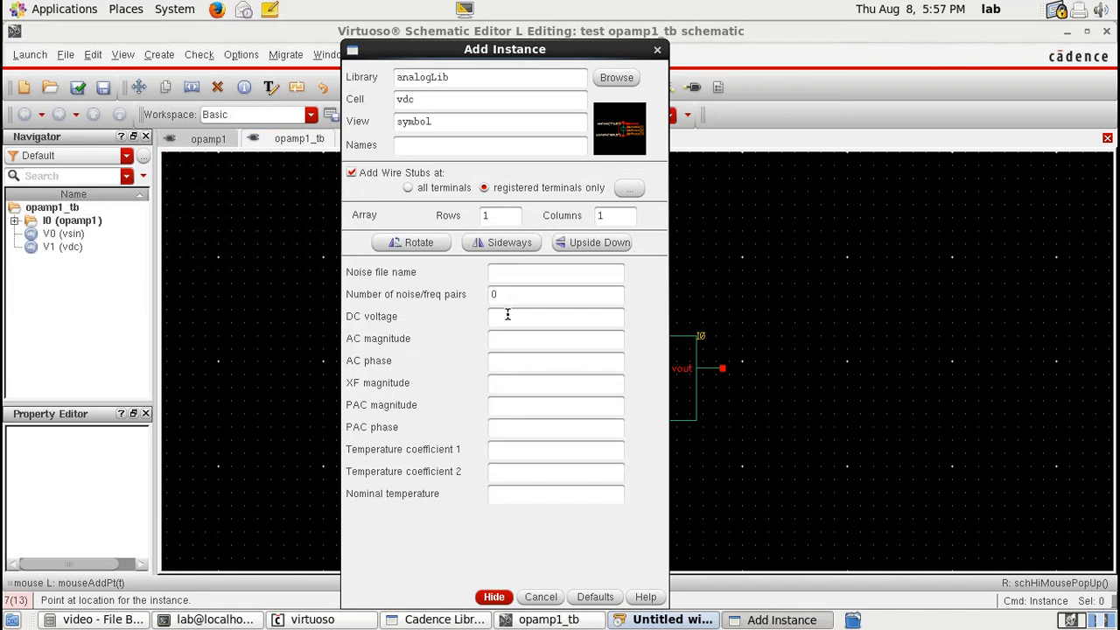
{"action": "type", "text": "-2.5"}
{"action": "left_click", "coordinate": [495, 597]}
{"action": "left_click", "coordinate": [618, 487]}
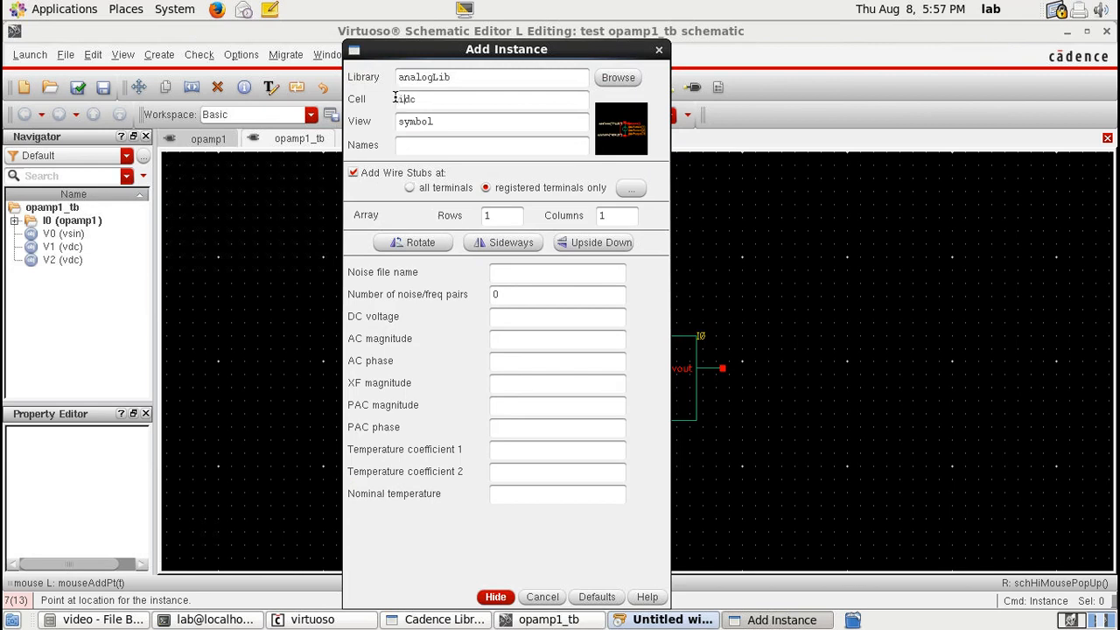
Step: Add an idc current source with DC current 30u, rotated, between the 2.5 V source and the opamp's supply pins
{"action": "left_click", "coordinate": [533, 316]}
{"action": "type", "text": "30u"}
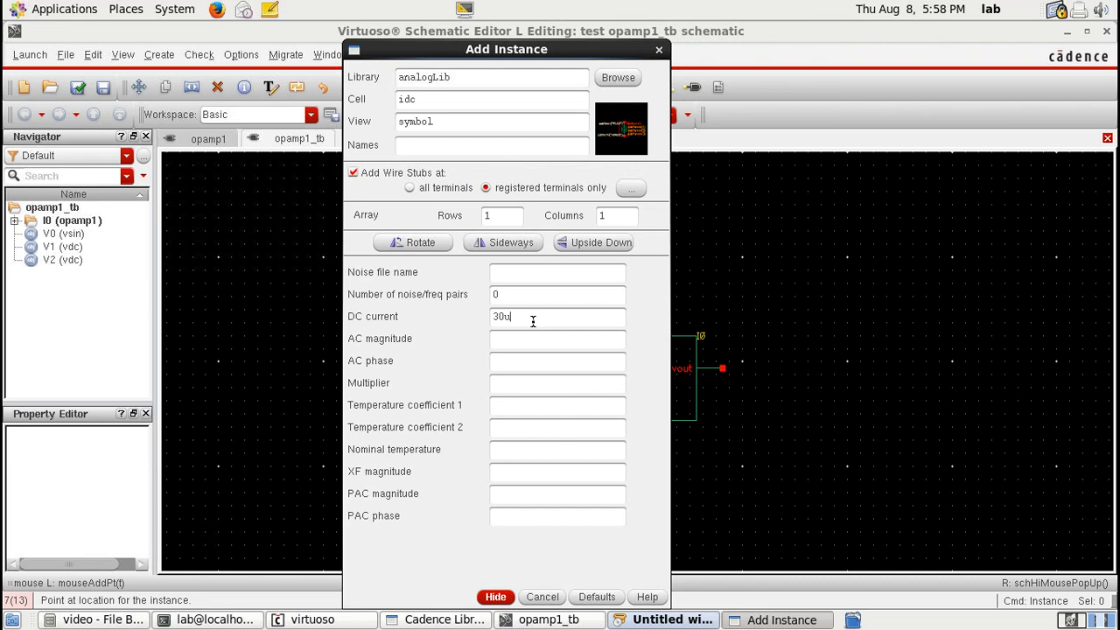
{"action": "key", "text": "Return"}
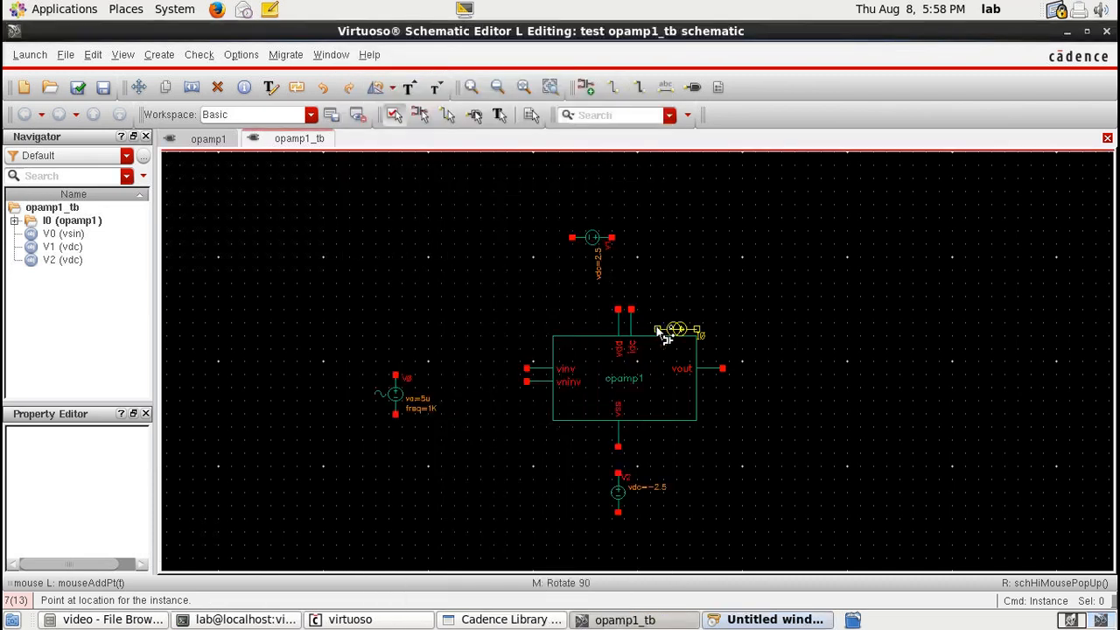
{"action": "middle_click", "coordinate": [644, 244]}
{"action": "left_click", "coordinate": [633, 251]}
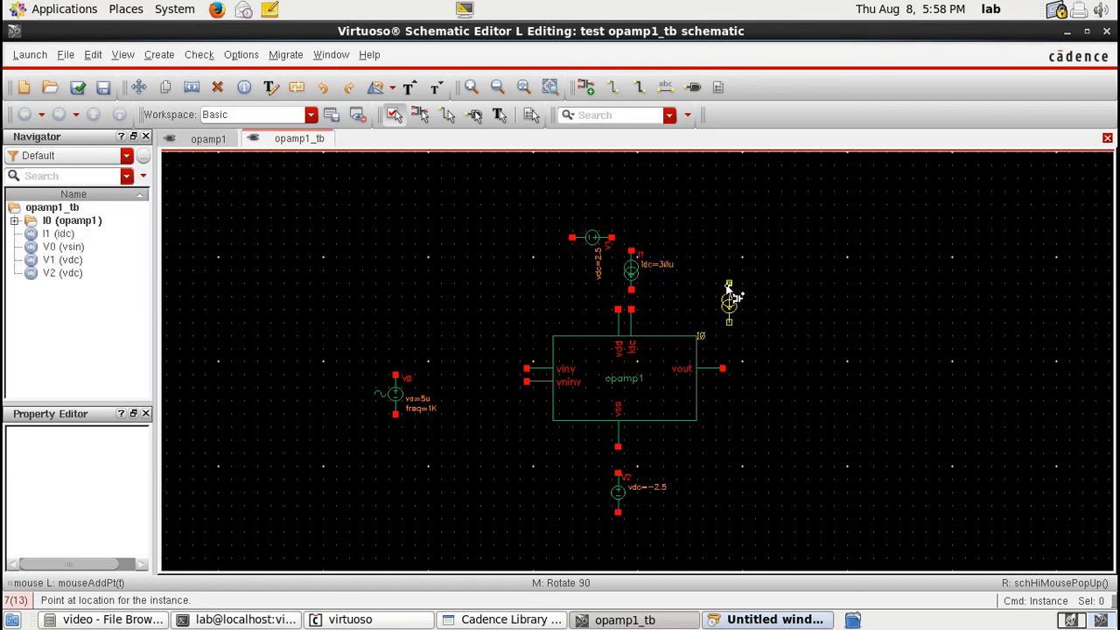
Step: Place gnd symbols from analogLib below the sources, left of the 2.5 V source, and beside the opamp inputs
{"action": "key", "text": "i"}
{"action": "left_click_drag", "start_coordinate": [429, 99], "coordinate": [384, 99]}
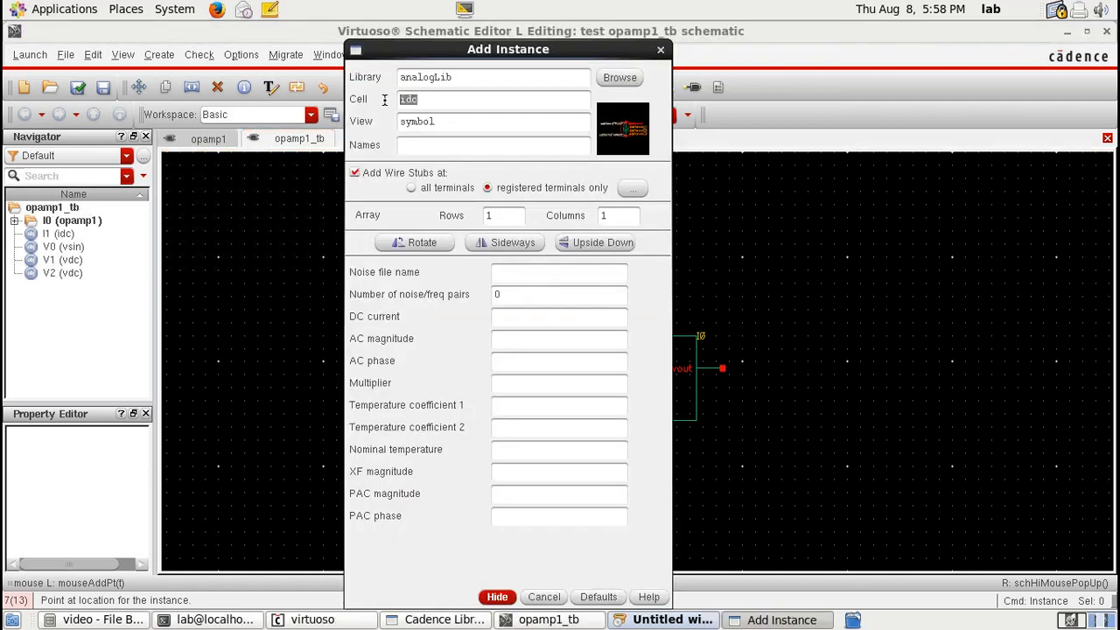
{"action": "type", "text": "gnd"}
{"action": "key", "text": "Tab"}
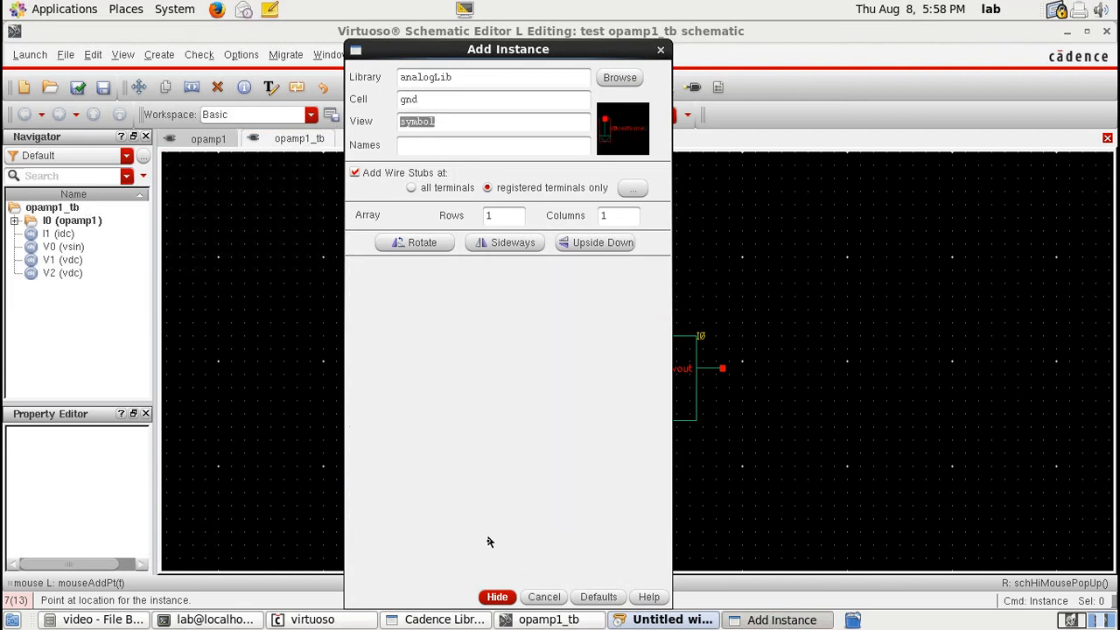
{"action": "left_click", "coordinate": [497, 595]}
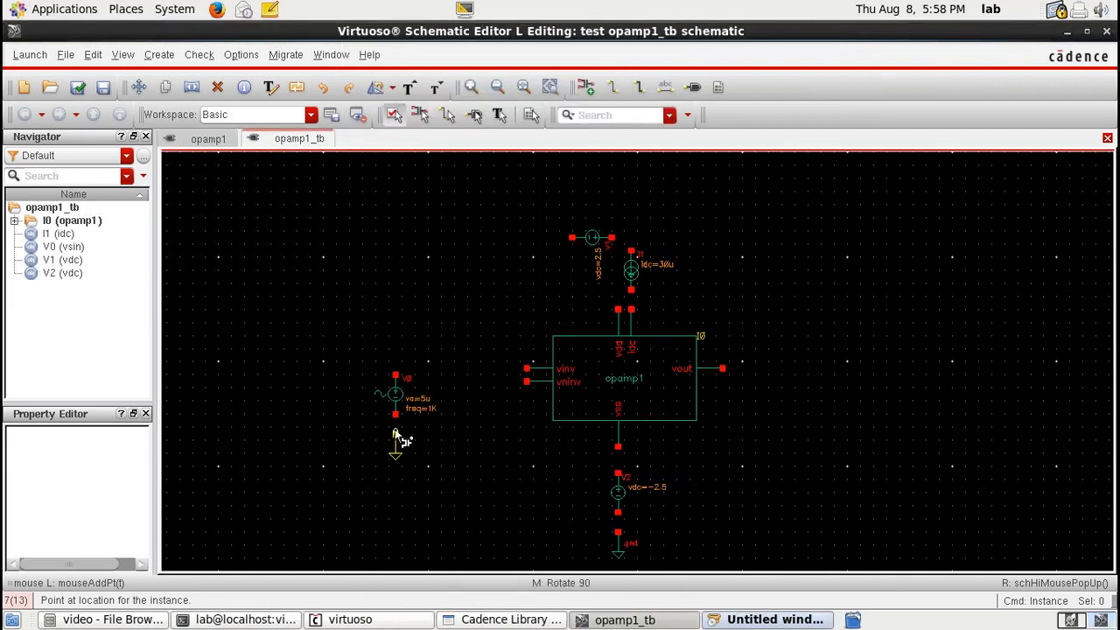
{"action": "left_click", "coordinate": [396, 435]}
{"action": "left_click", "coordinate": [488, 238]}
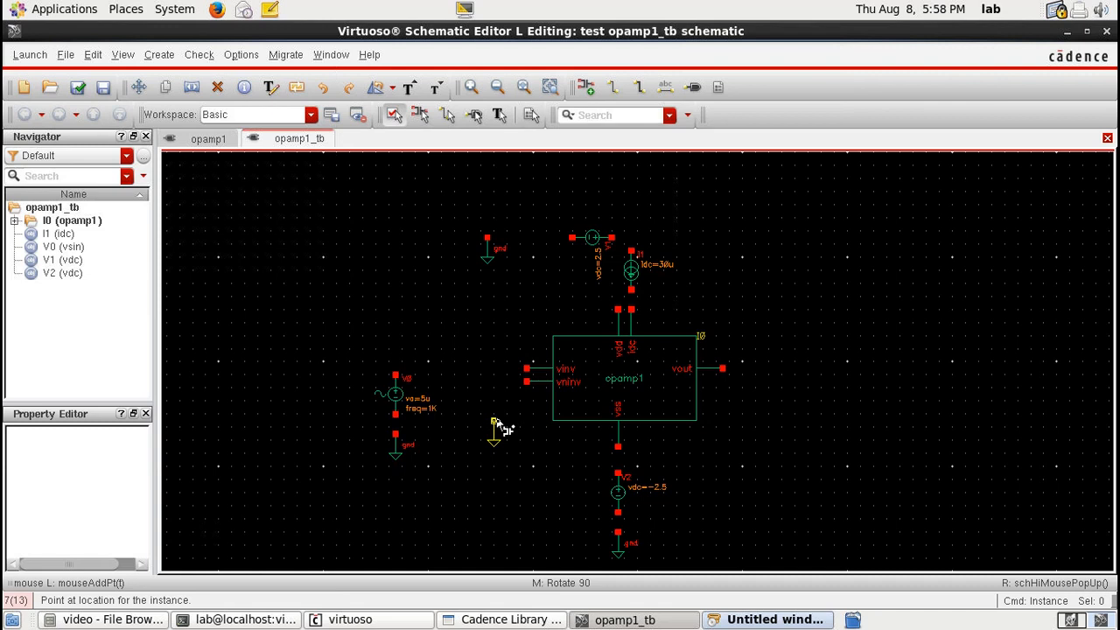
{"action": "left_click", "coordinate": [493, 422]}
Step: Add an output pin named vout to the right of the opamp
{"action": "key", "text": "p"}
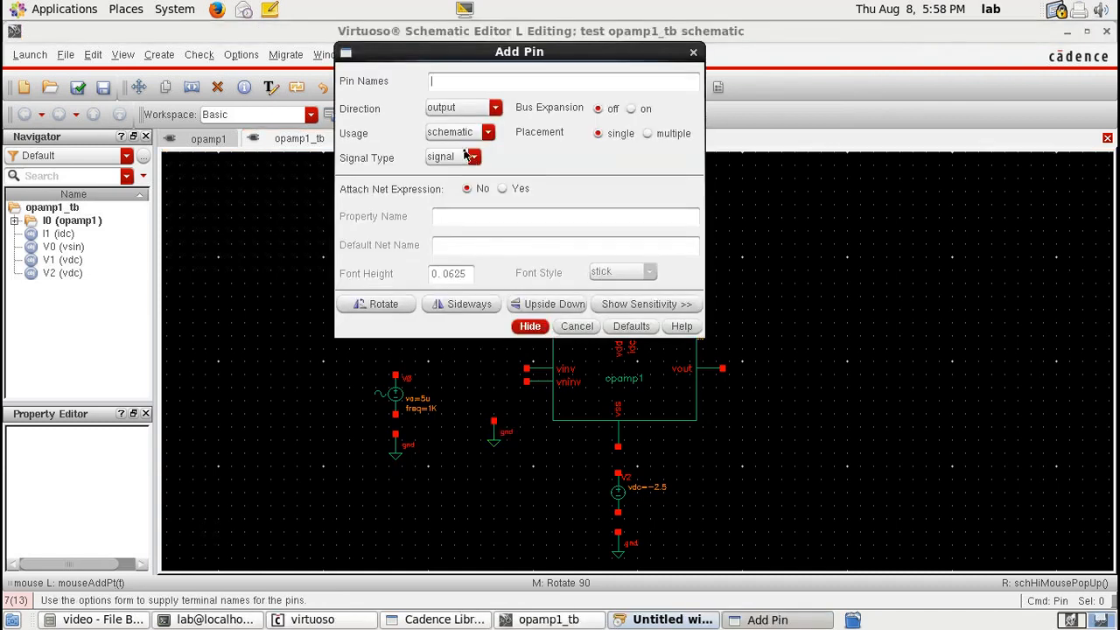
{"action": "type", "text": "vout"}
{"action": "left_click", "coordinate": [535, 325]}
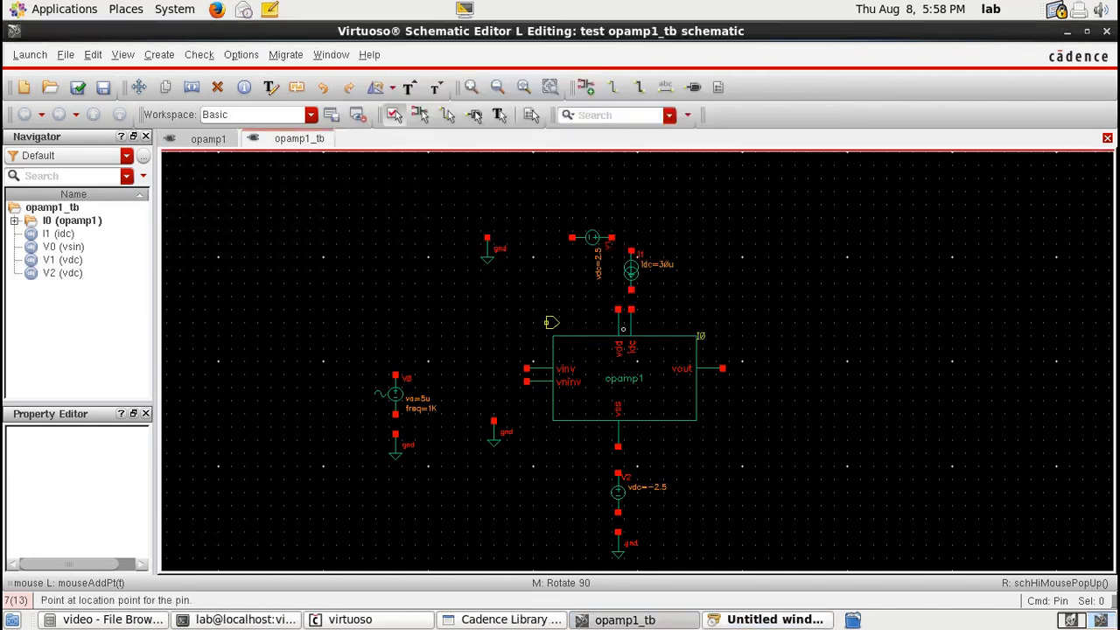
{"action": "left_click", "coordinate": [777, 369]}
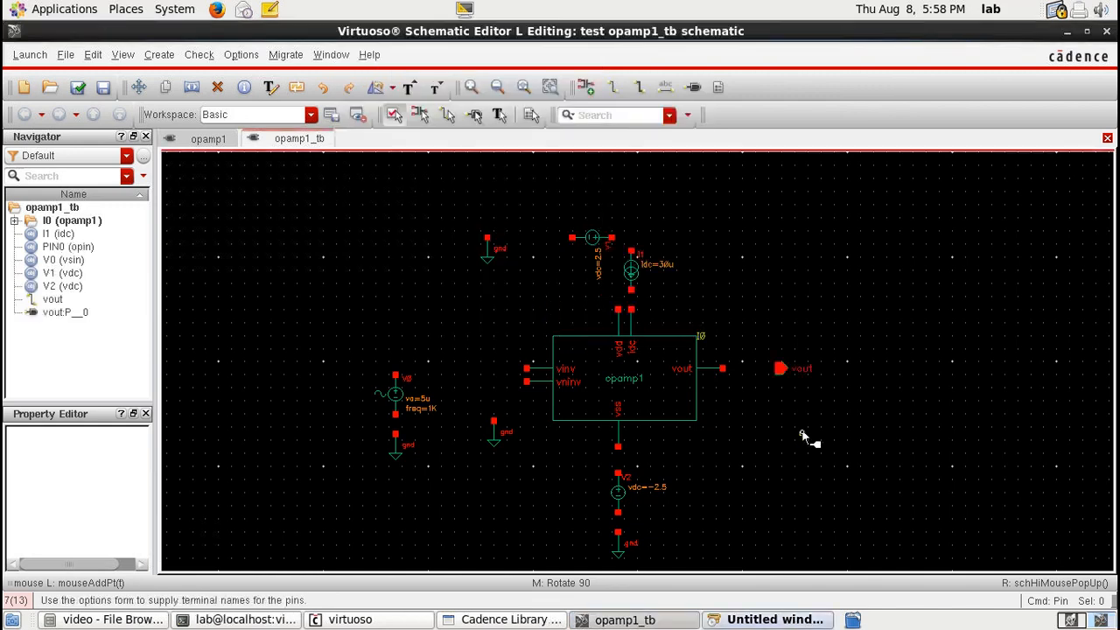
Step: Wire the sine source to vinv, the vninv input to its ground, and the sine source's bottom to ground
{"action": "key", "text": "w"}
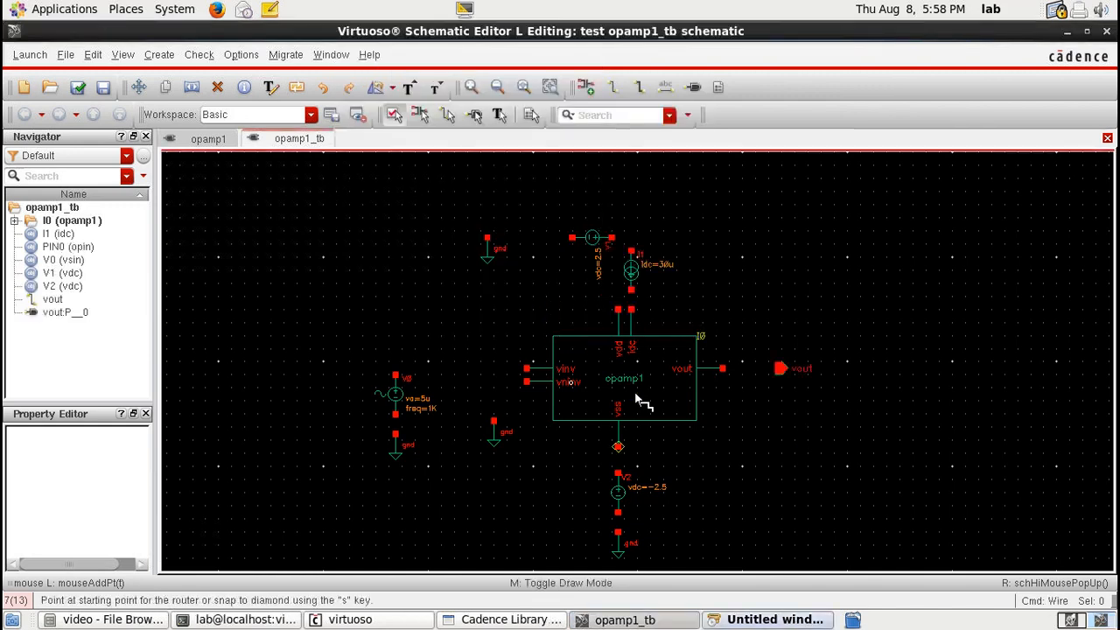
{"action": "left_click", "coordinate": [395, 374]}
{"action": "left_click", "coordinate": [526, 368]}
{"action": "left_click", "coordinate": [526, 381]}
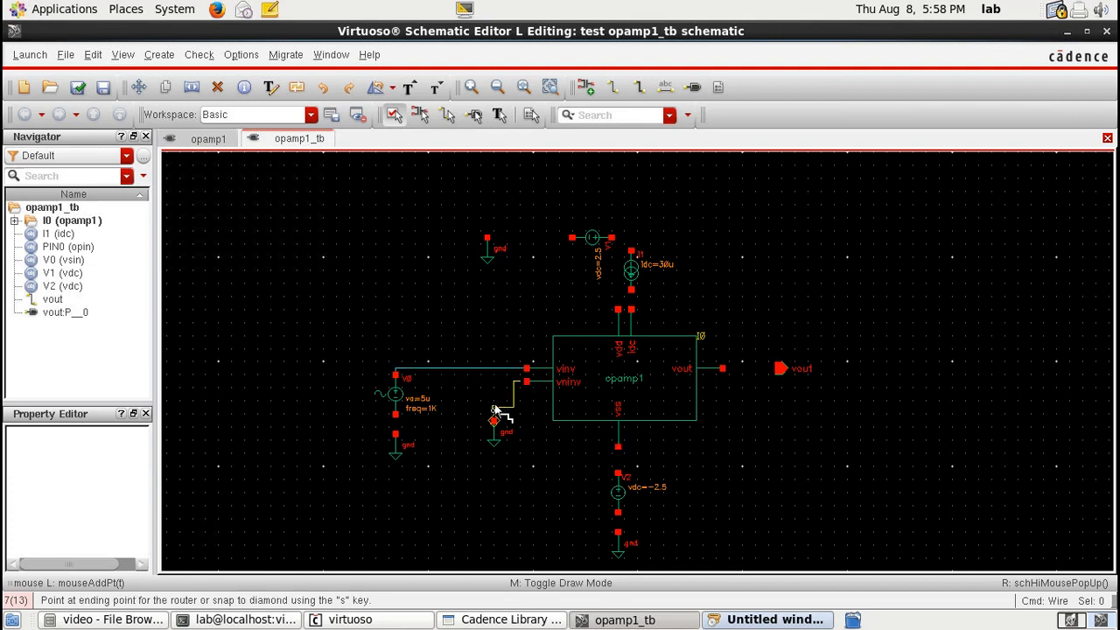
{"action": "key", "text": "Escape"}
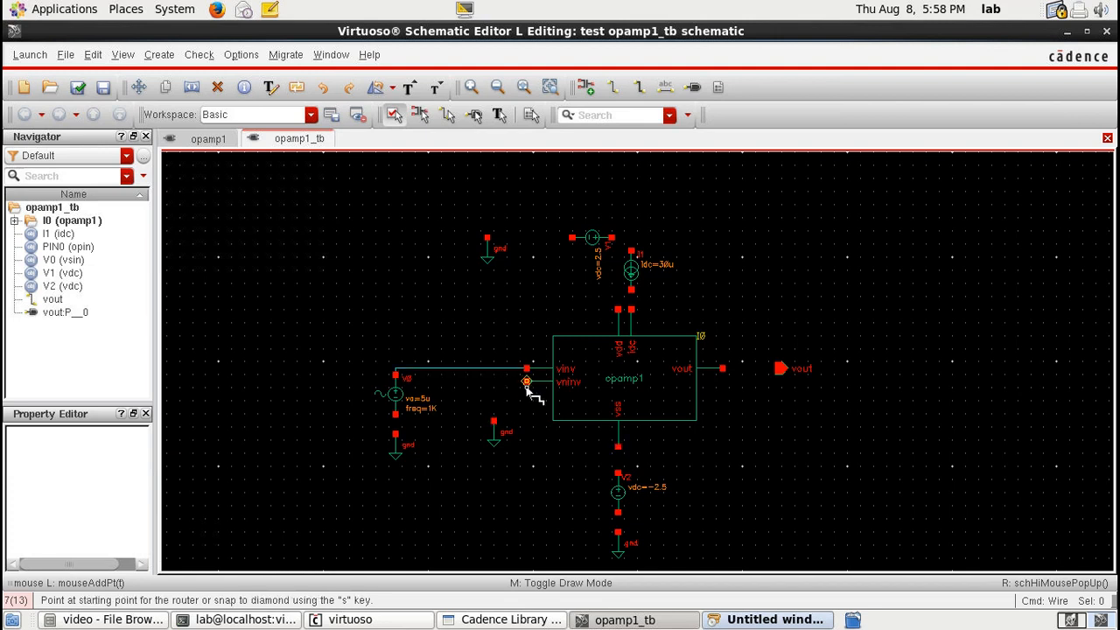
{"action": "left_click", "coordinate": [526, 382]}
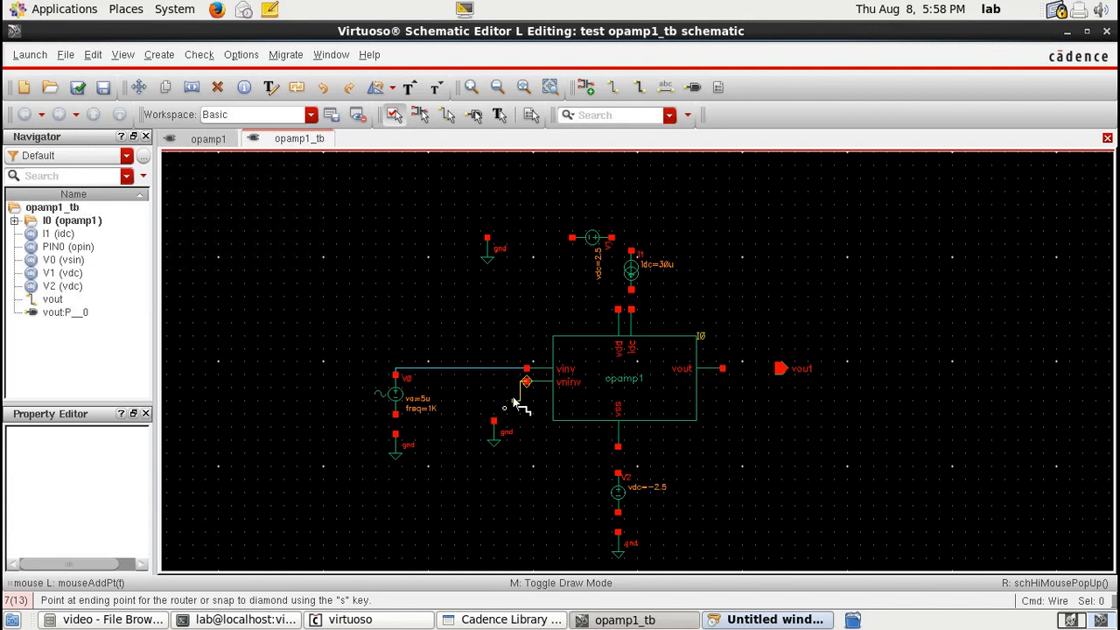
{"action": "left_click", "coordinate": [493, 422]}
{"action": "left_click", "coordinate": [395, 414]}
{"action": "left_click", "coordinate": [396, 432]}
Step: Wire the ground to the 2.5 V source, and that source to the current source and the opamp's supply pins
{"action": "left_click", "coordinate": [487, 238]}
{"action": "left_click", "coordinate": [571, 237]}
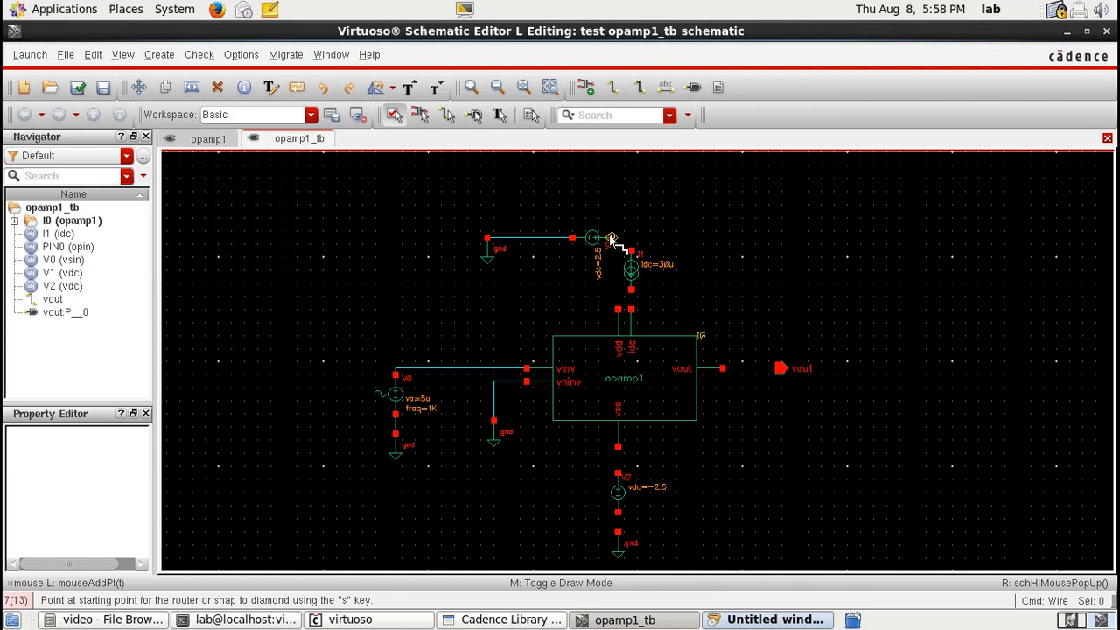
{"action": "left_click", "coordinate": [611, 238]}
{"action": "left_click", "coordinate": [630, 252]}
{"action": "left_click", "coordinate": [617, 310]}
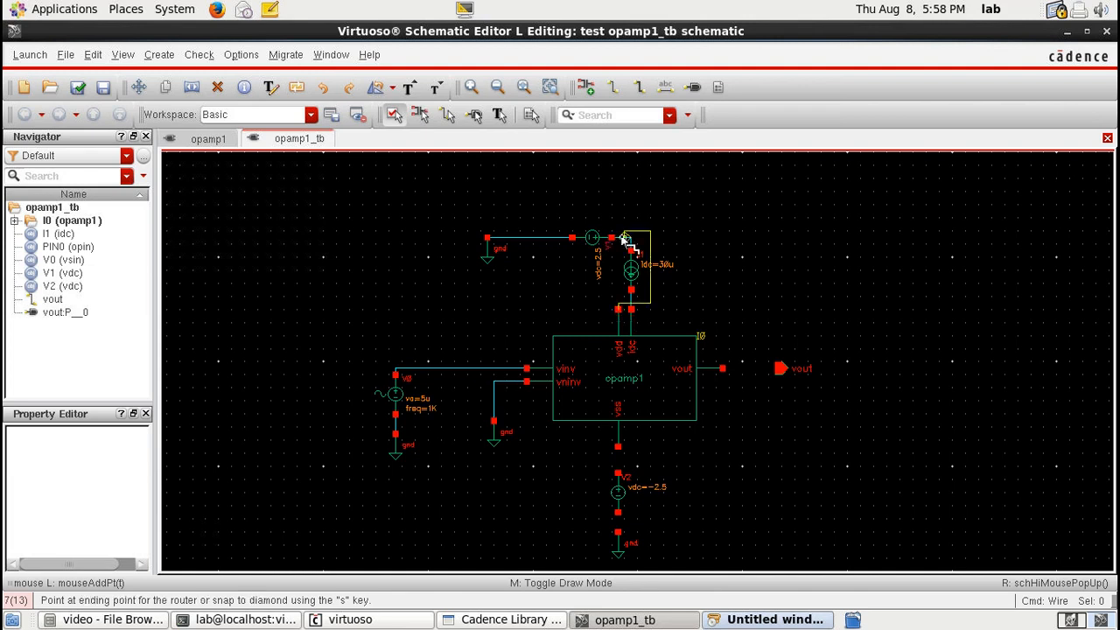
{"action": "left_click", "coordinate": [624, 238]}
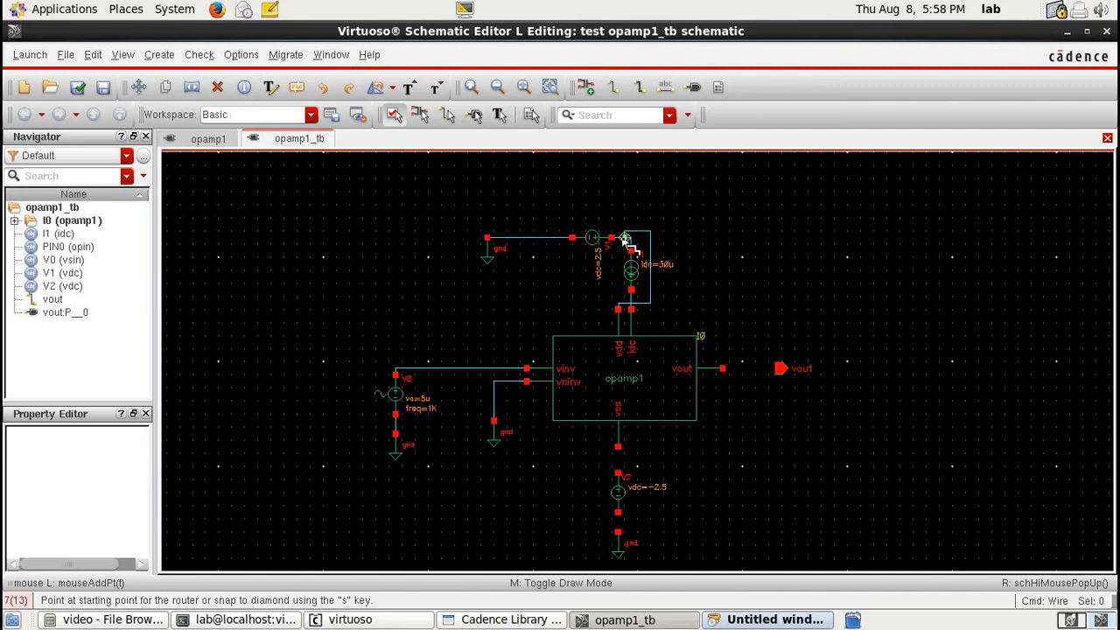
Step: Wire vss to the -2.5 V source and the opamp output to the vout pin
{"action": "left_click", "coordinate": [618, 447]}
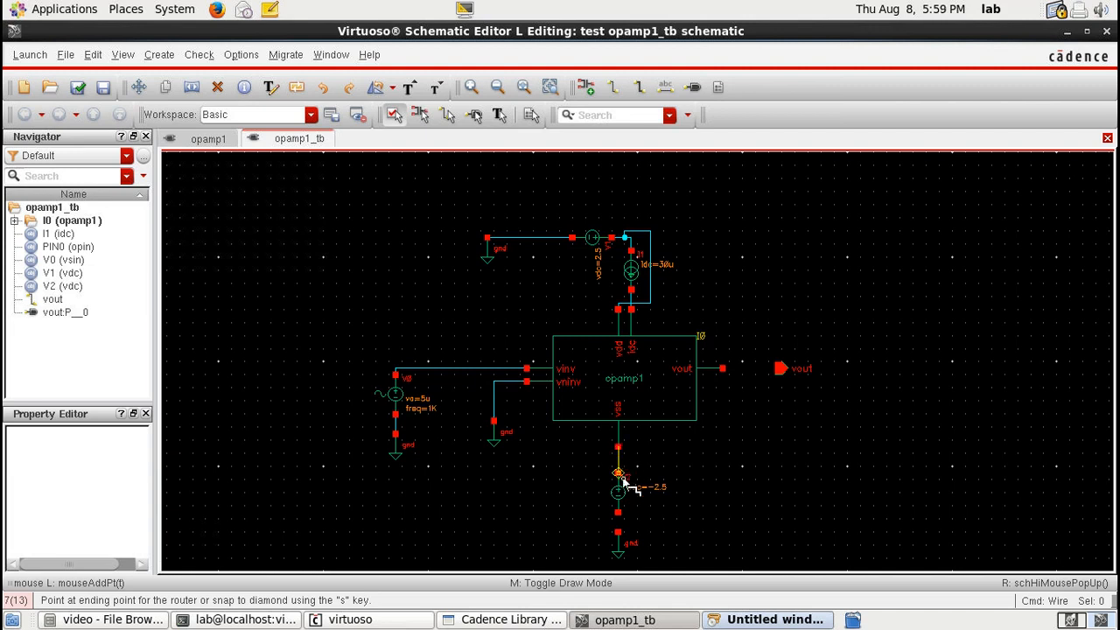
{"action": "left_click", "coordinate": [619, 477]}
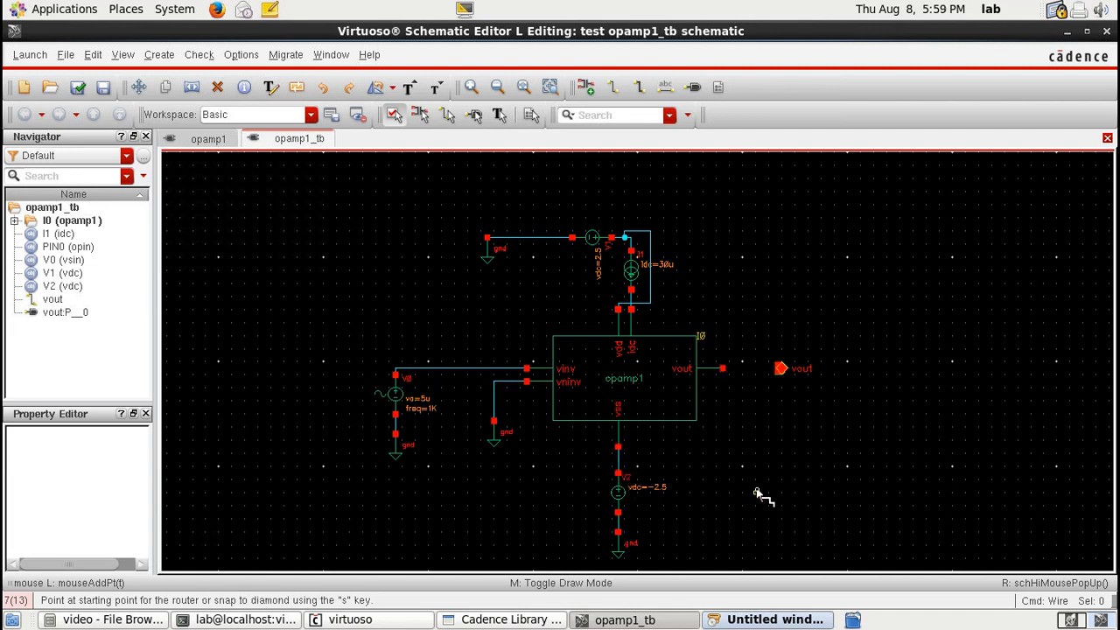
{"action": "left_click", "coordinate": [722, 369]}
{"action": "left_click", "coordinate": [777, 368]}
Step: Check and save the testbench schematic and launch ADE L
{"action": "left_click", "coordinate": [77, 87]}
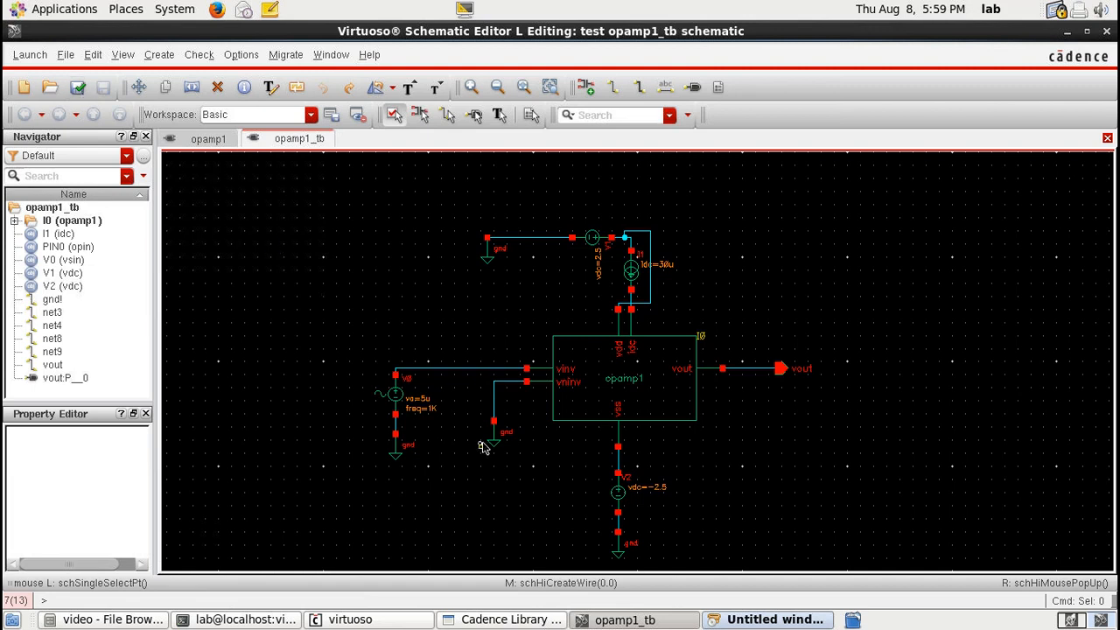
{"action": "left_click", "coordinate": [30, 54]}
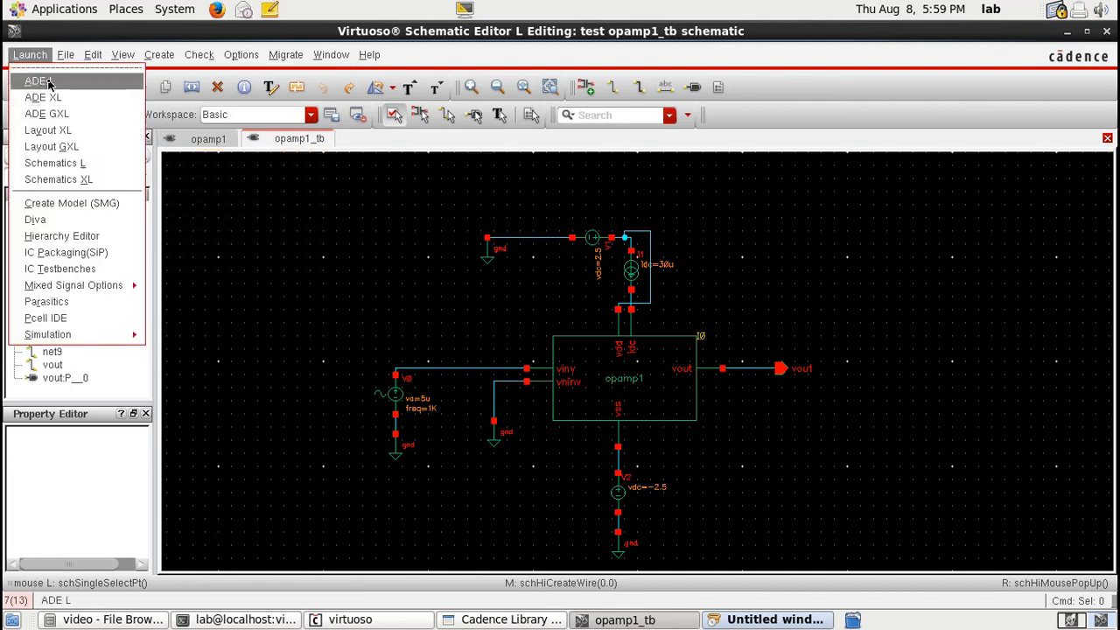
{"action": "left_click", "coordinate": [49, 83]}
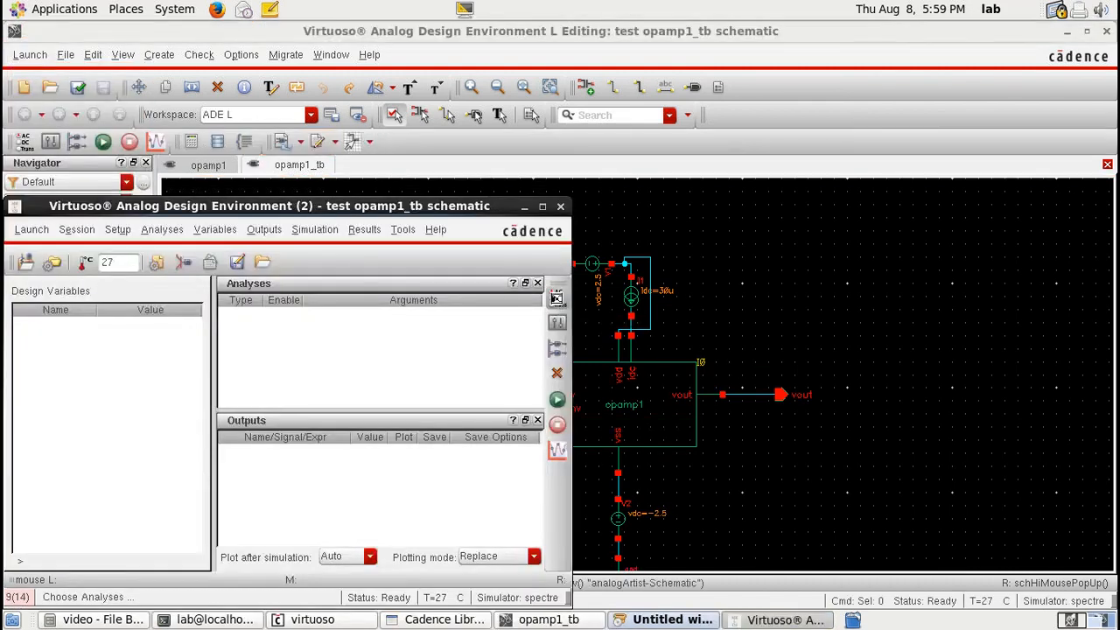
Step: Add a transient analysis with a stop time of 5m and apply it
{"action": "left_click", "coordinate": [563, 302]}
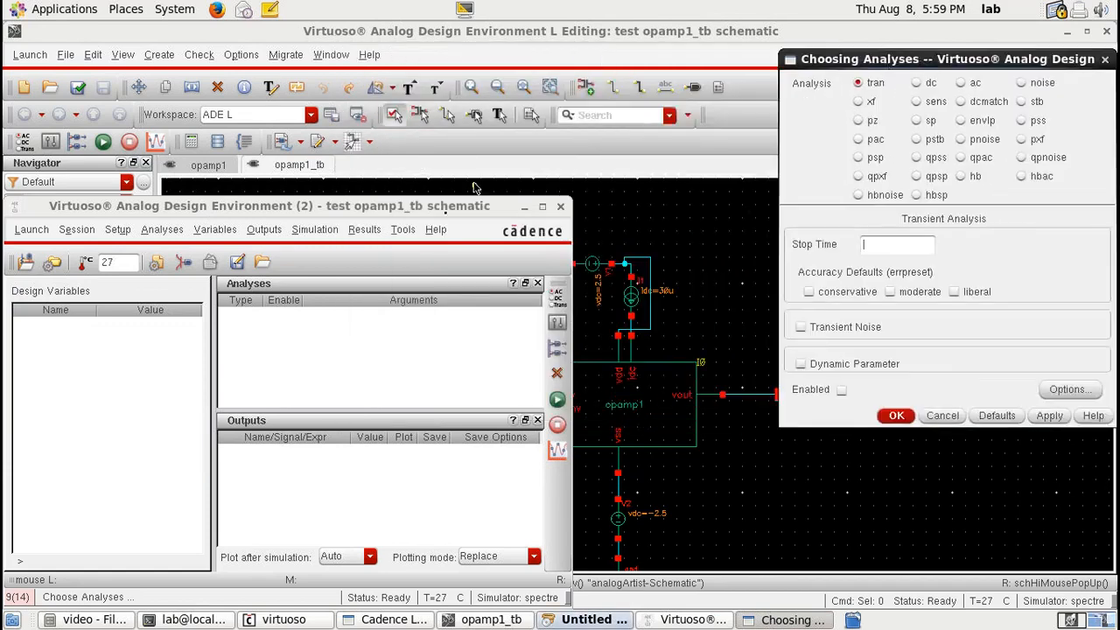
{"action": "left_click_drag", "start_coordinate": [430, 205], "coordinate": [450, 152]}
{"action": "left_click", "coordinate": [872, 246]}
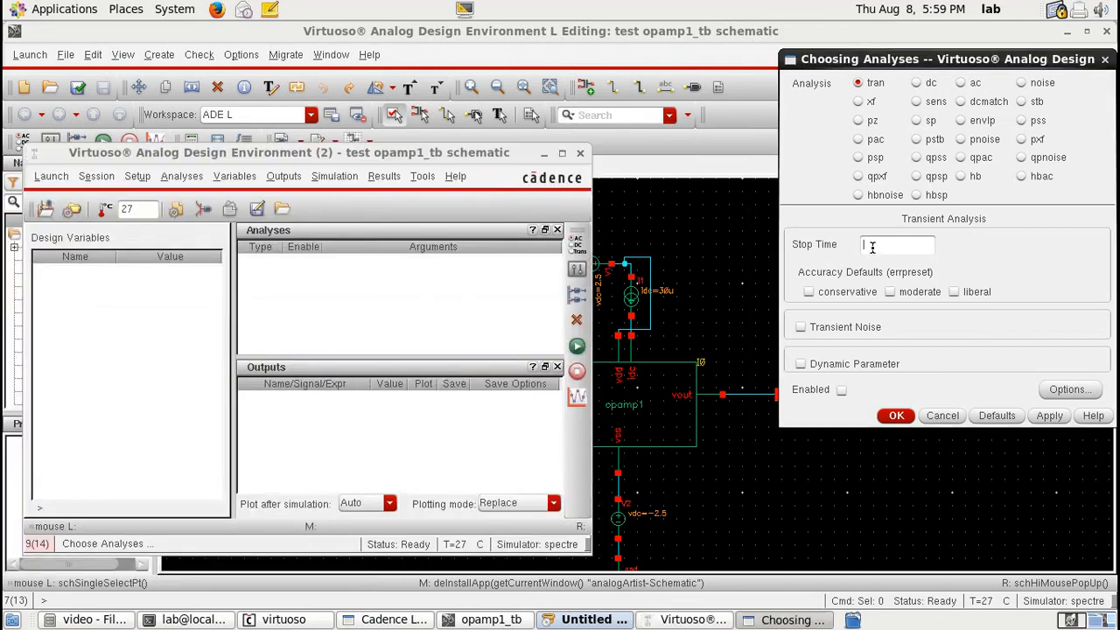
{"action": "type", "text": "5m"}
{"action": "left_click", "coordinate": [1046, 414]}
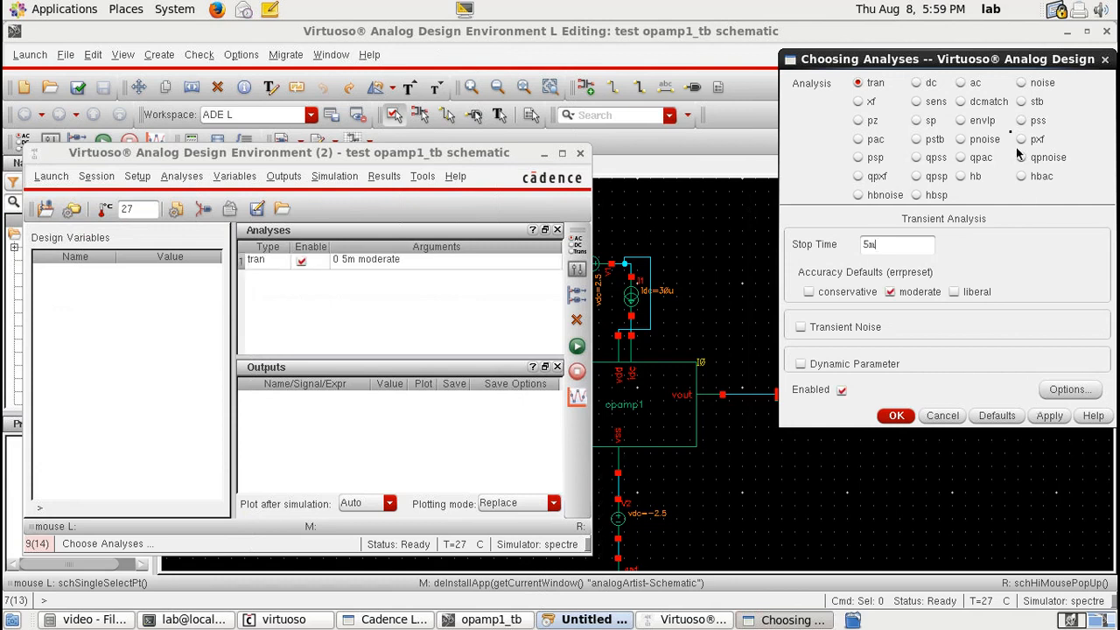
Step: Add a DC analysis sweeping the dc parameter of source V0 from 0 to 2.5, saving the operating point
{"action": "left_click", "coordinate": [916, 83]}
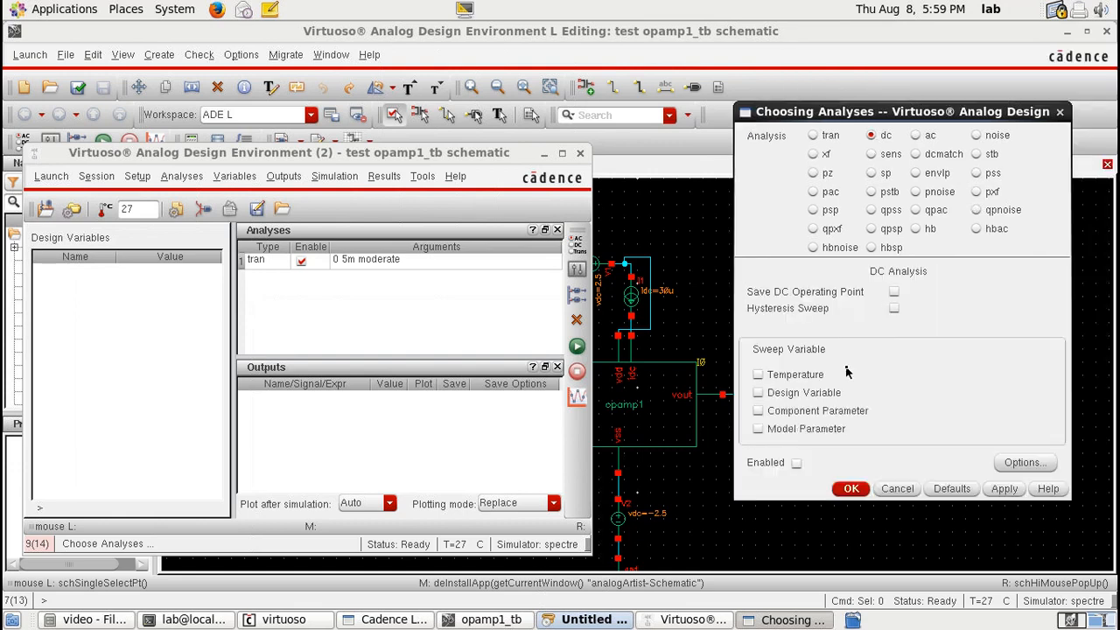
{"action": "left_click", "coordinate": [757, 411]}
{"action": "left_click", "coordinate": [976, 333]}
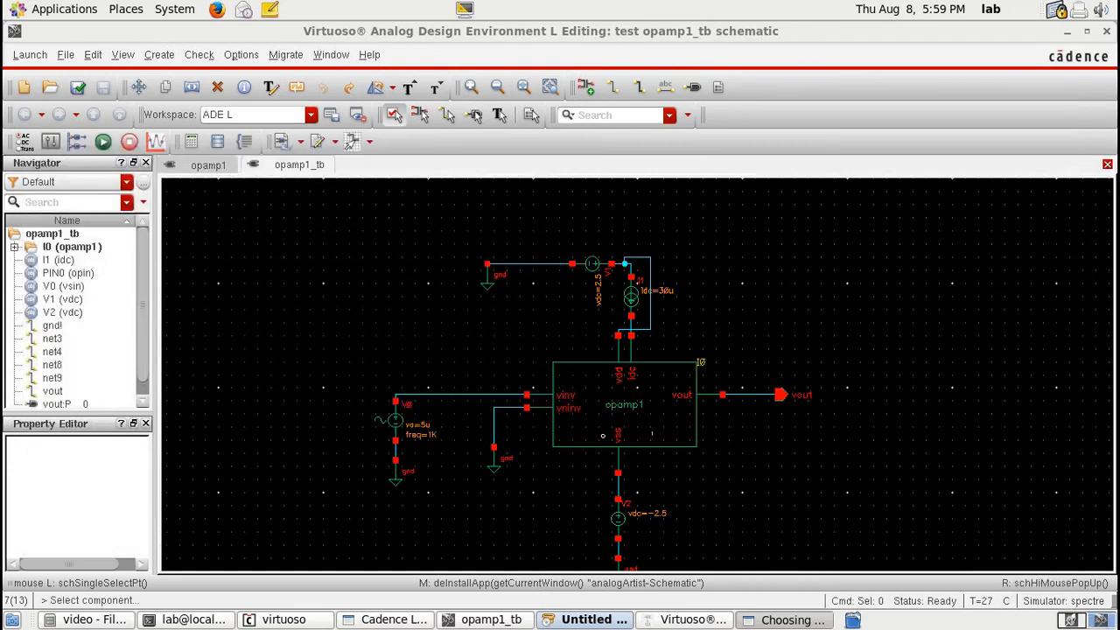
{"action": "left_click", "coordinate": [395, 419]}
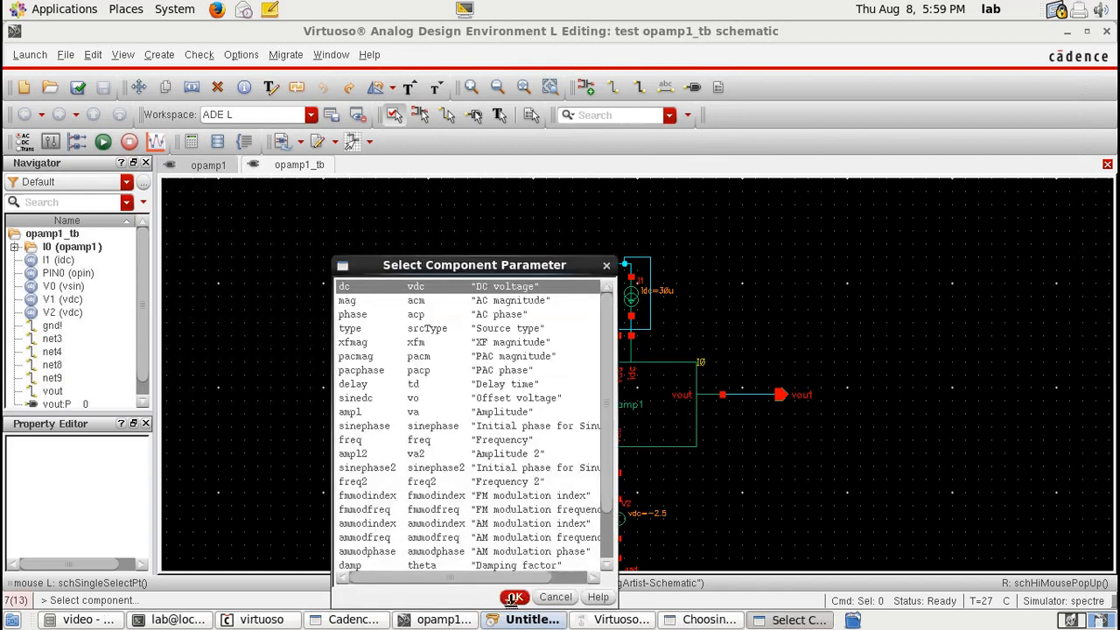
{"action": "left_click", "coordinate": [514, 595]}
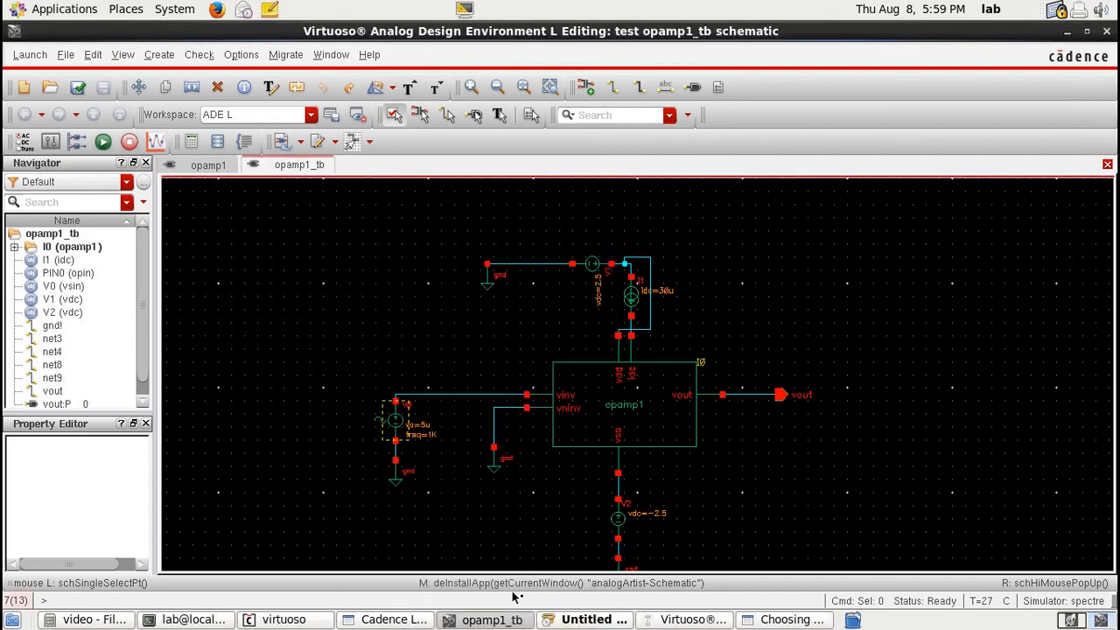
{"action": "left_click", "coordinate": [923, 439]}
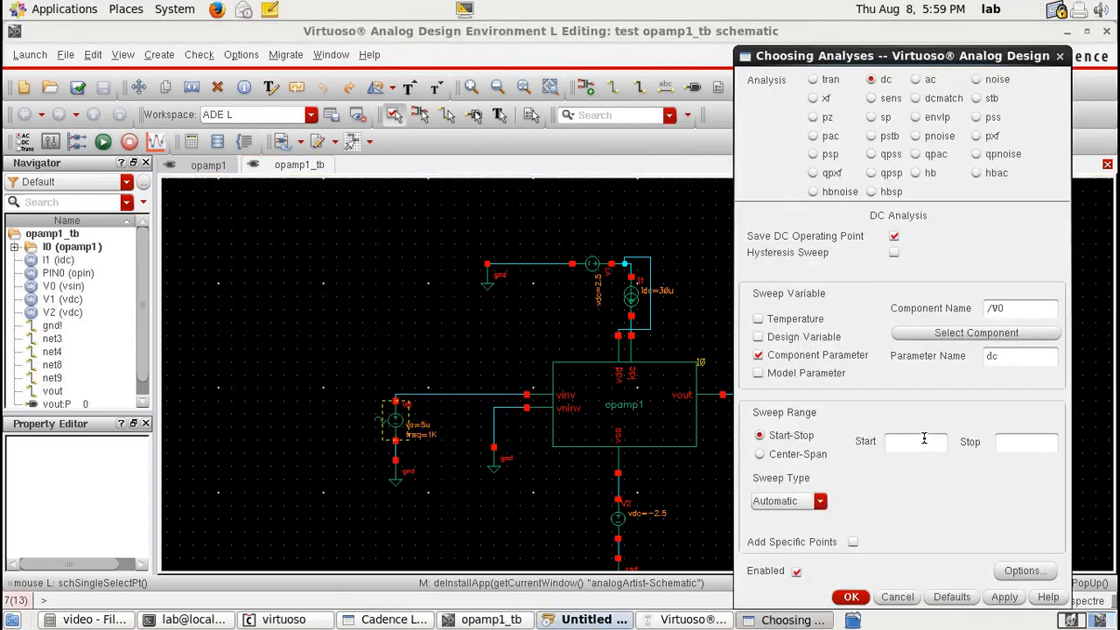
{"action": "type", "text": "0"}
{"action": "left_click", "coordinate": [1016, 440]}
{"action": "type", "text": "5"}
{"action": "key", "text": "BackSpace"}
{"action": "type", "text": "2.5"}
Step: Add an AC analysis sweeping frequency from 10 to 1M and confirm the analyses
{"action": "left_click", "coordinate": [916, 79]}
{"action": "left_click", "coordinate": [943, 389]}
{"action": "type", "text": "10"}
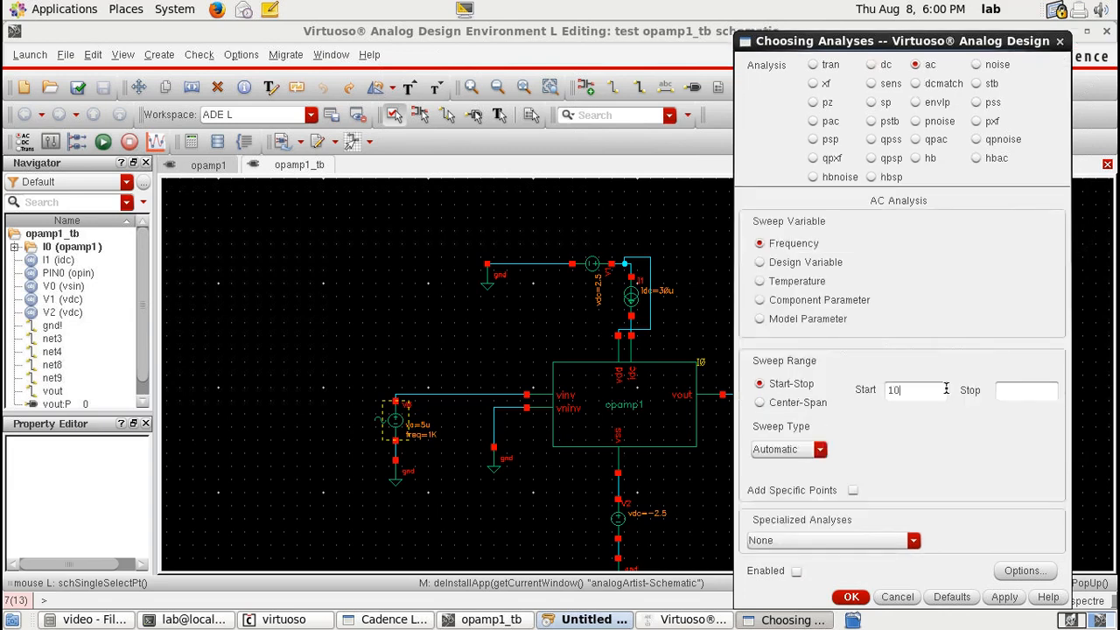
{"action": "left_click", "coordinate": [1022, 395]}
{"action": "type", "text": "1M"}
{"action": "left_click", "coordinate": [850, 596]}
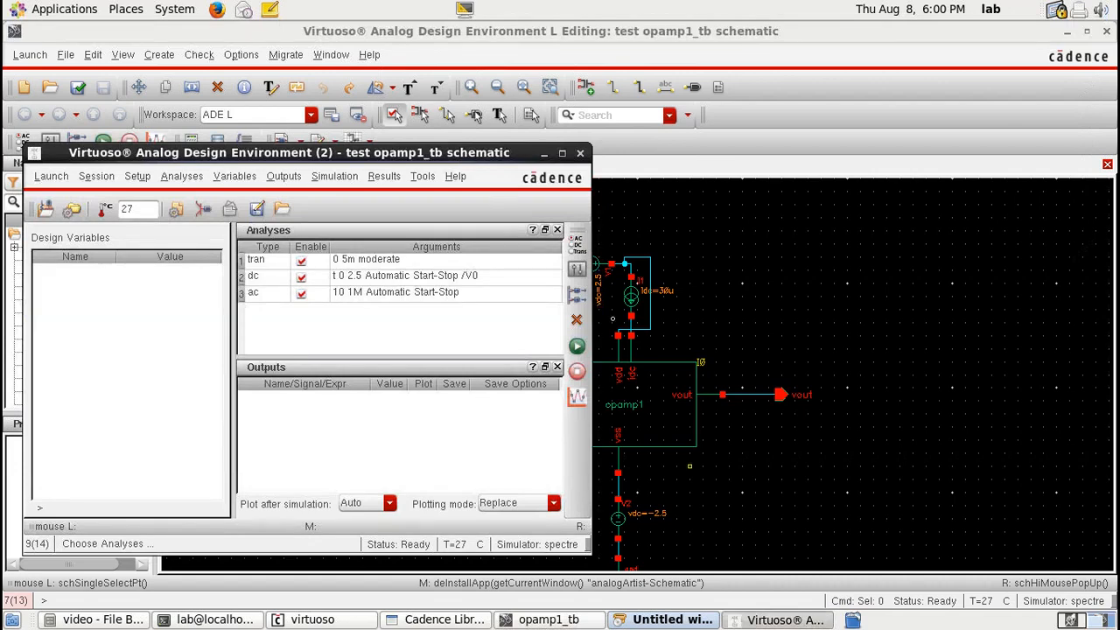
Step: Select net4 and vout from the schematic as outputs to be plotted
{"action": "left_click_drag", "start_coordinate": [361, 154], "coordinate": [151, 149]}
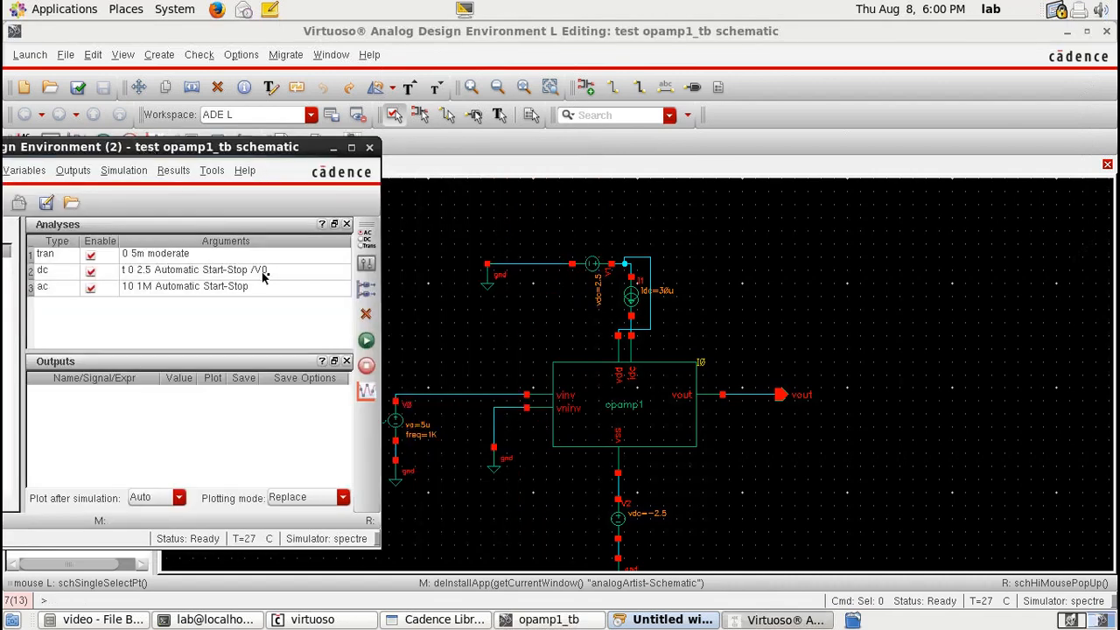
{"action": "left_click", "coordinate": [366, 264]}
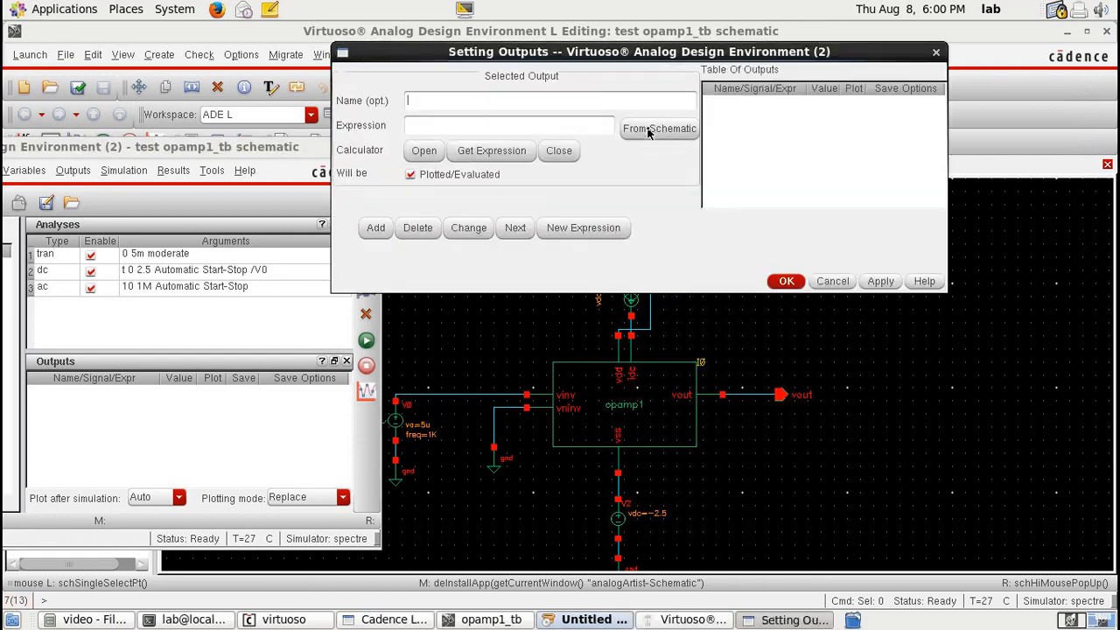
{"action": "left_click", "coordinate": [649, 130]}
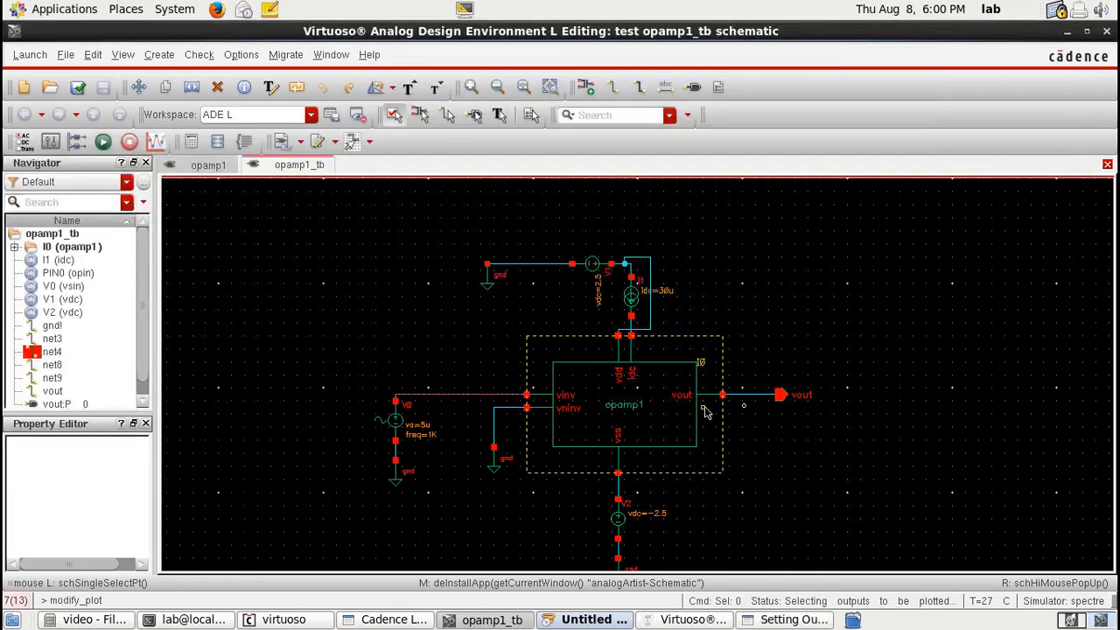
{"action": "left_click", "coordinate": [782, 395]}
{"action": "key", "text": "Escape"}
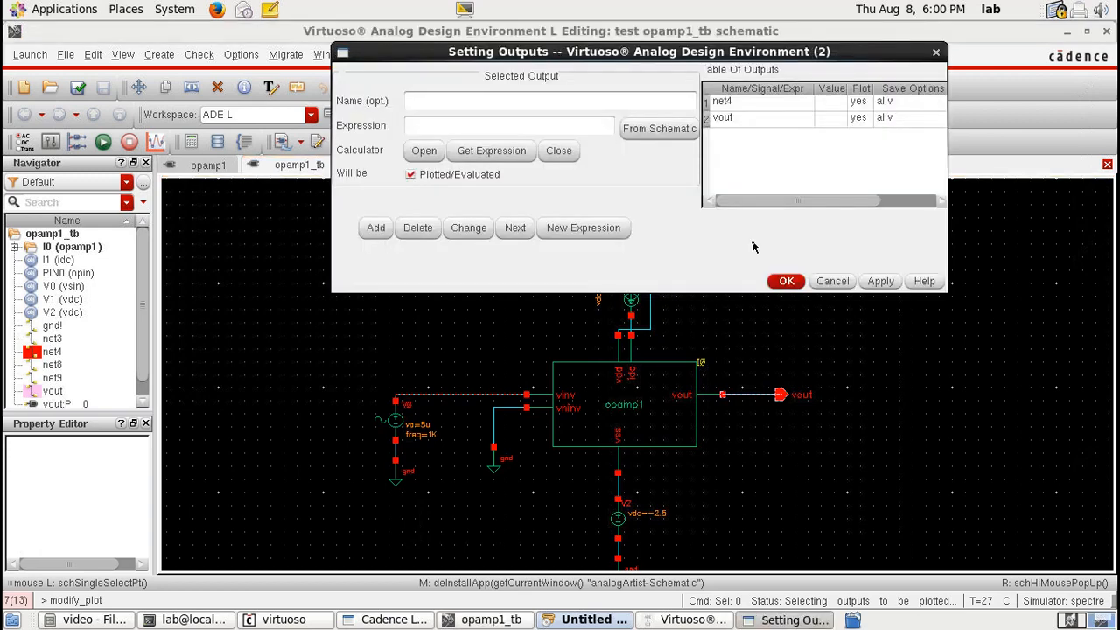
{"action": "left_click", "coordinate": [786, 281]}
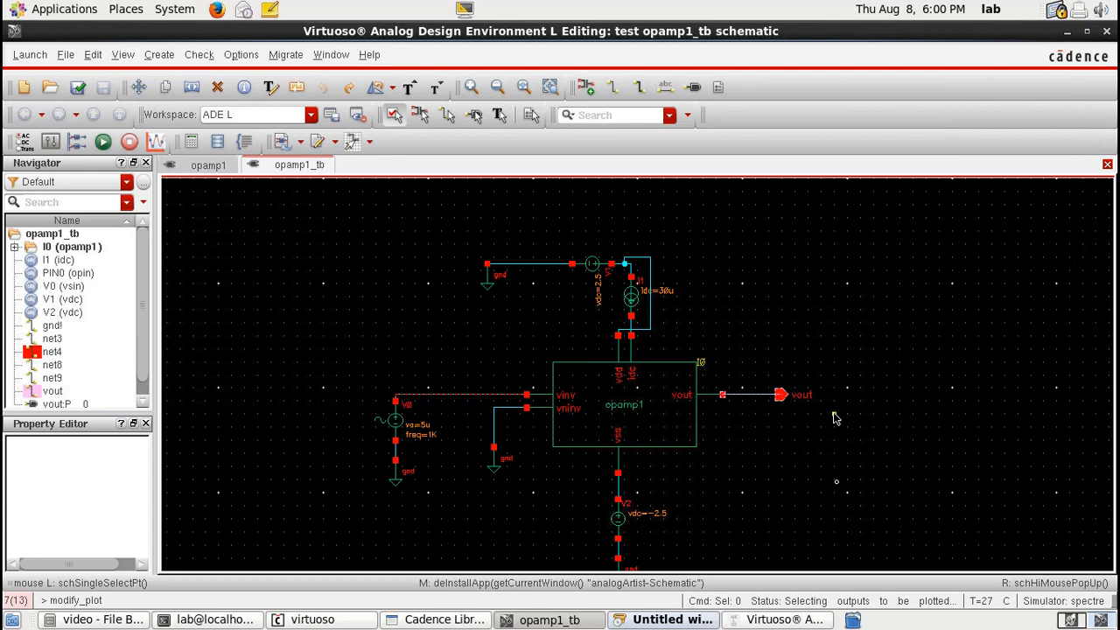
Step: Run the simulation of the testbench
{"action": "left_click", "coordinate": [784, 619]}
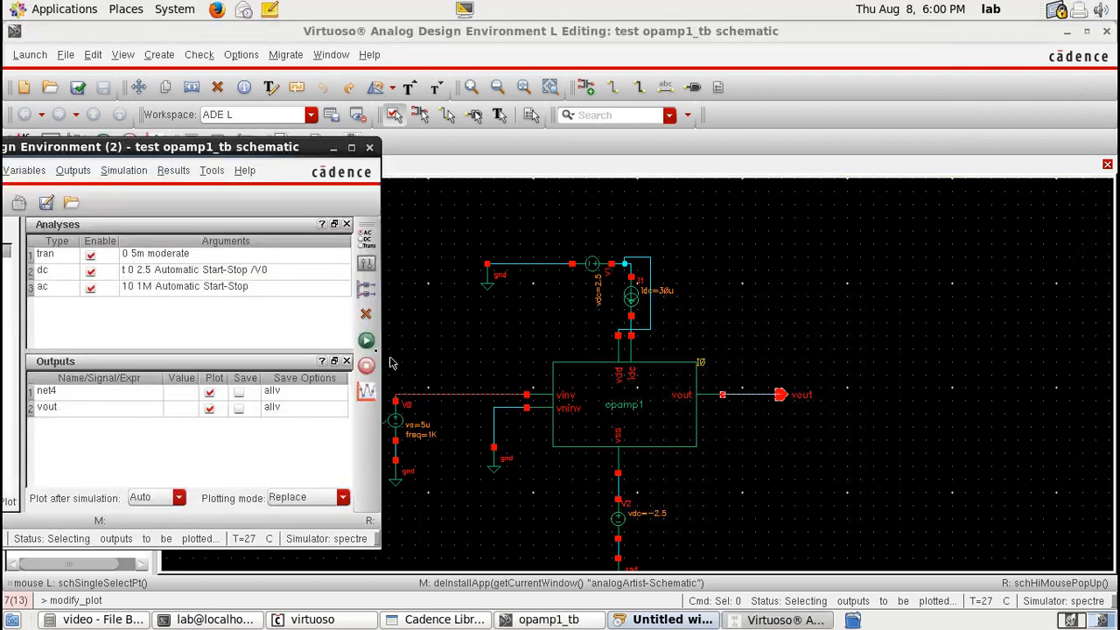
{"action": "left_click", "coordinate": [368, 344]}
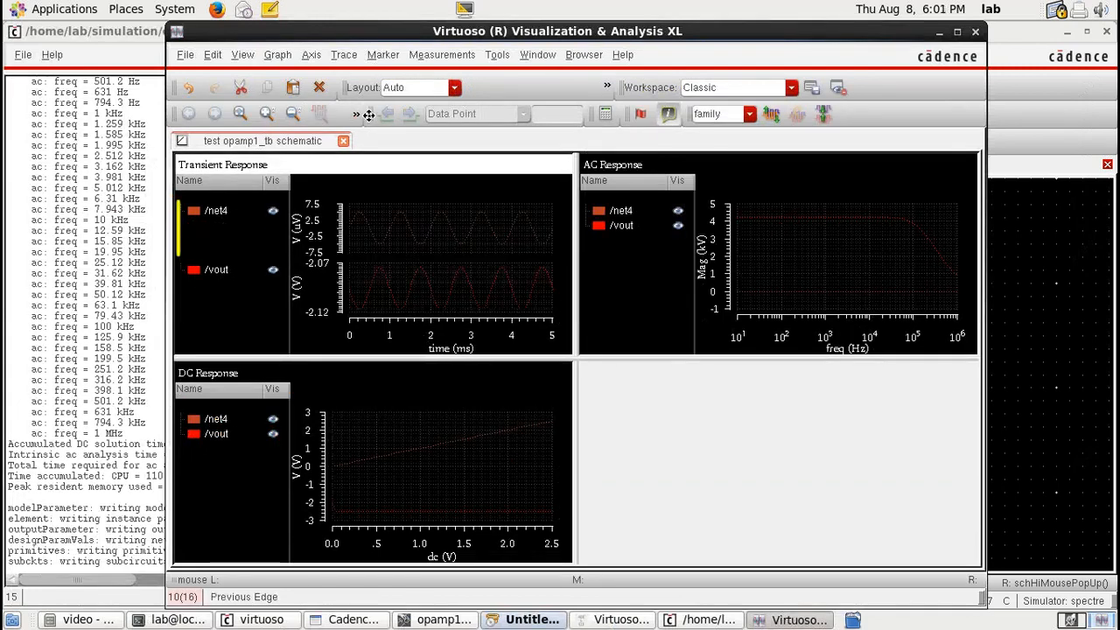
Step: Switch the waveform viewer layout to Card to inspect the transient response of net4 and vout
{"action": "left_click", "coordinate": [455, 90]}
{"action": "left_click", "coordinate": [440, 115]}
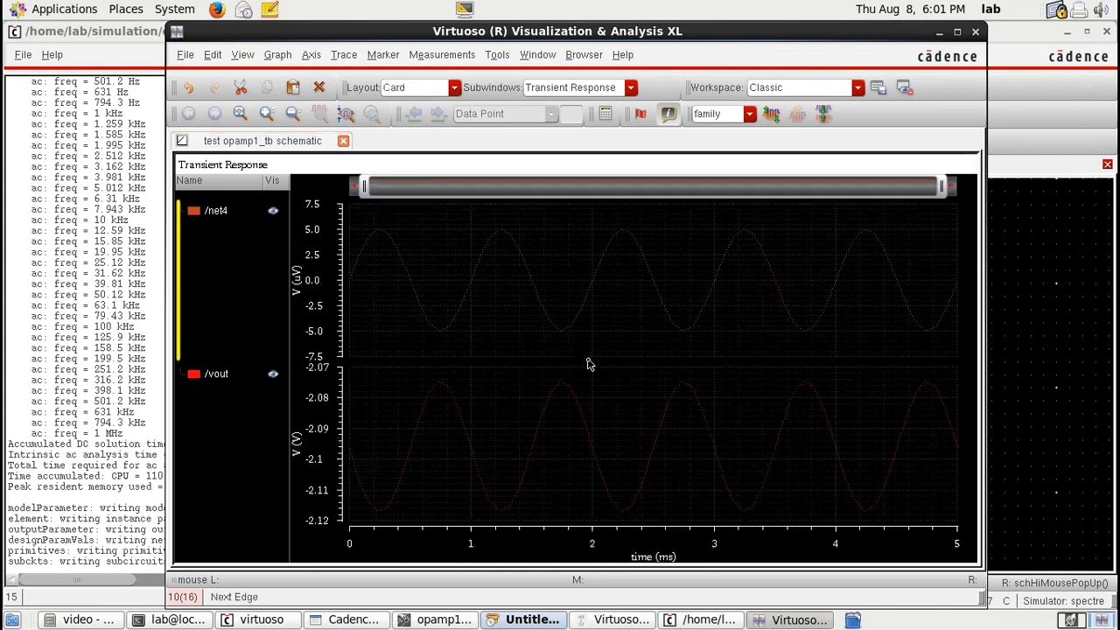
{"action": "left_click", "coordinate": [544, 323]}
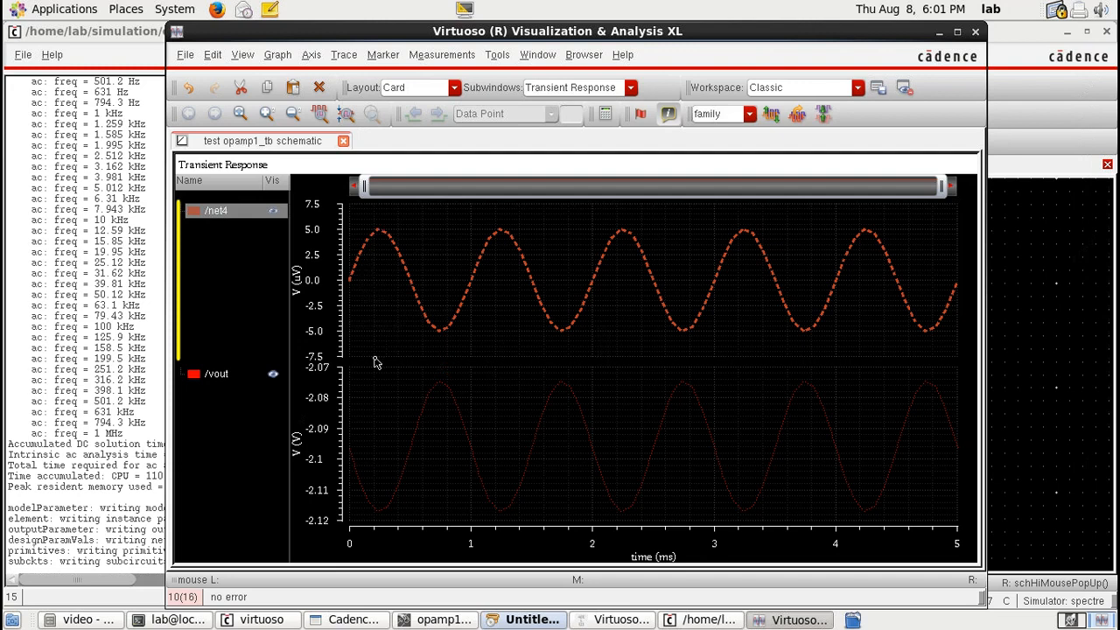
Step: Maximize, restore and close the waveform viewer window
{"action": "mouse_move", "coordinate": [441, 386]}
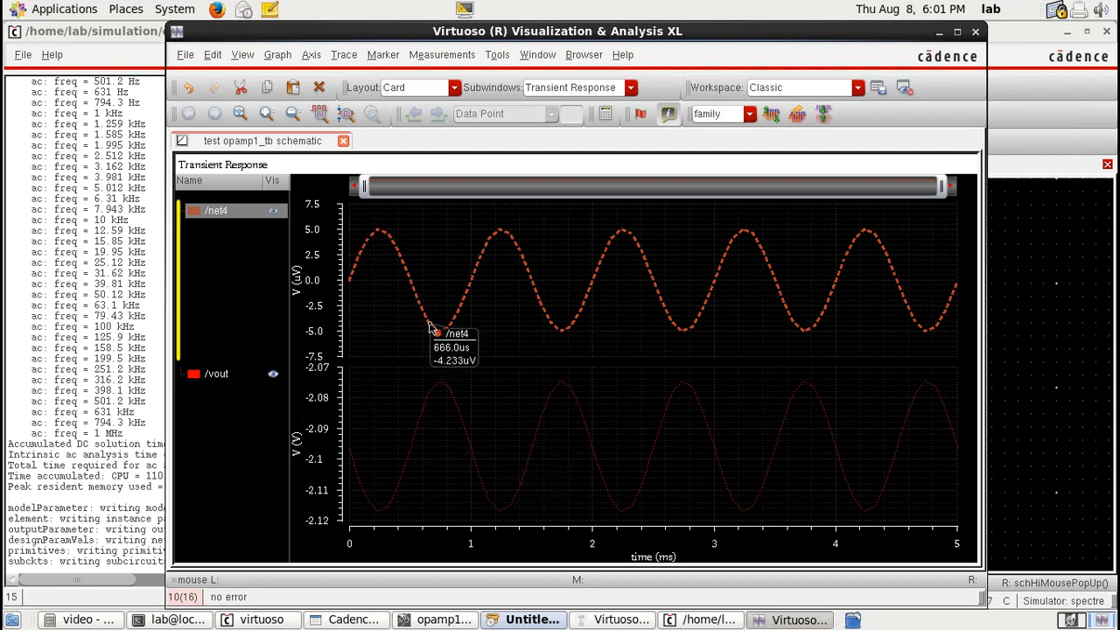
{"action": "left_click", "coordinate": [957, 33]}
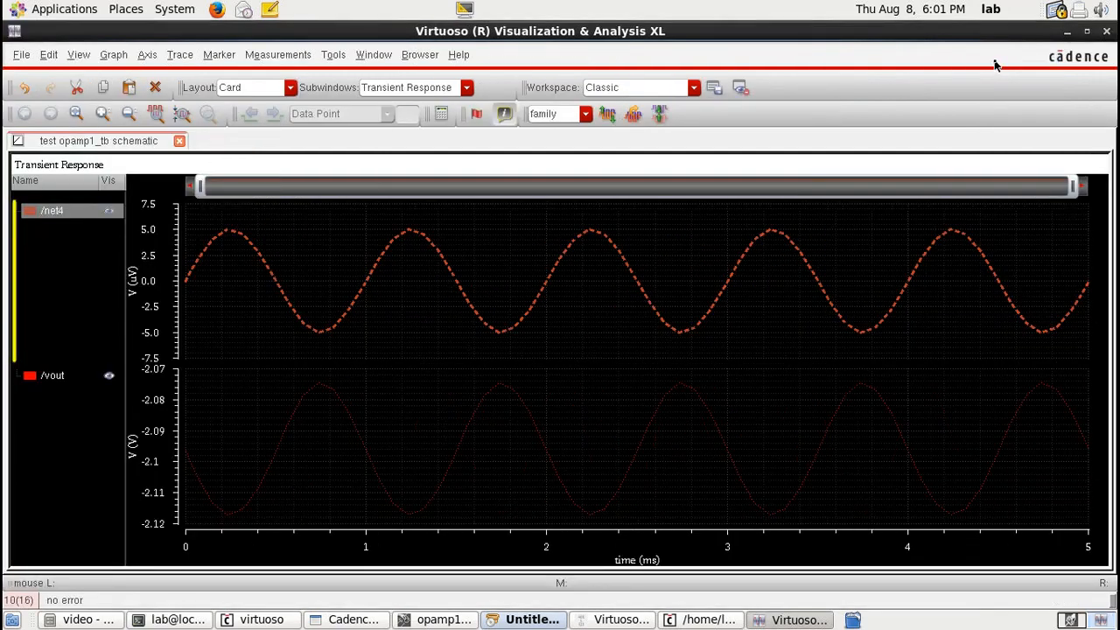
{"action": "left_click", "coordinate": [1087, 32]}
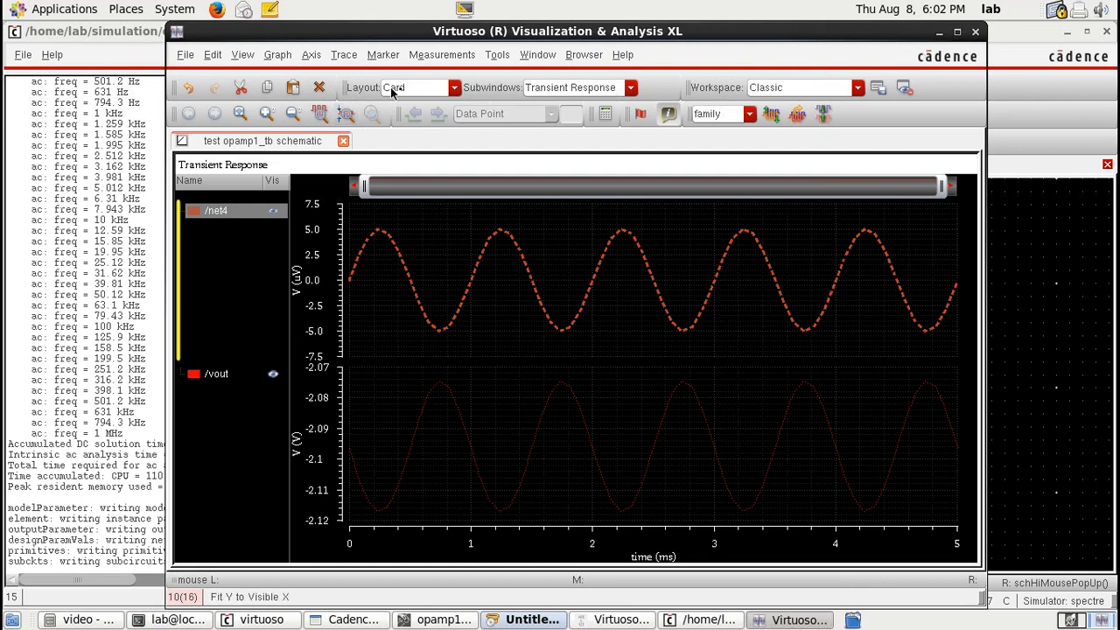
{"action": "left_click", "coordinate": [975, 32]}
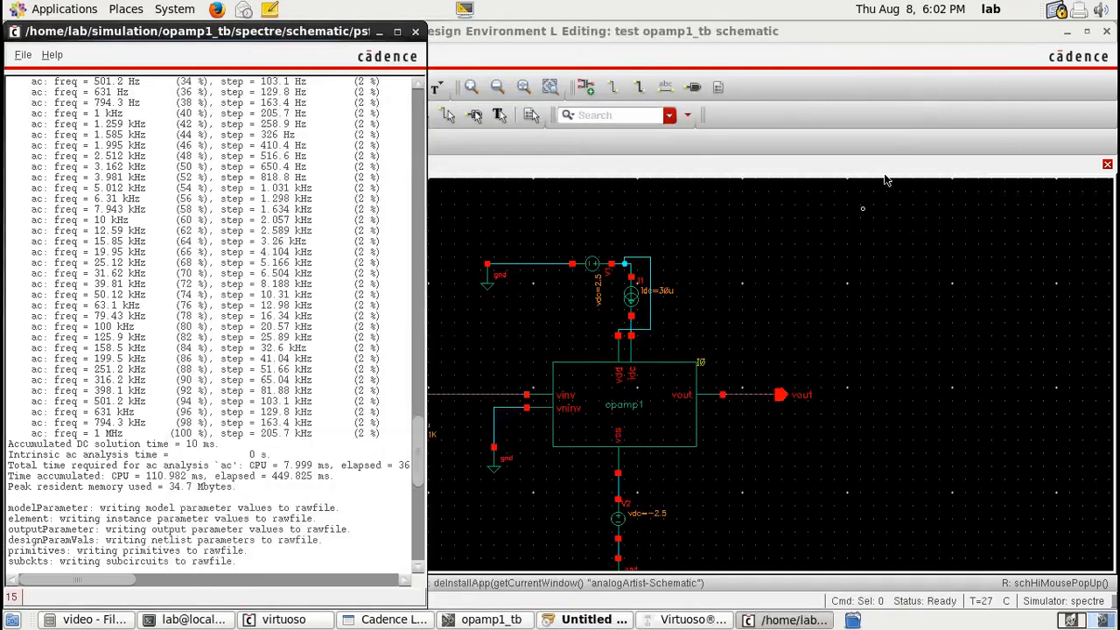
Step: Open the opamp1 schematic and launch Layout XL, creating a new layout view for opamp1
{"action": "left_click", "coordinate": [796, 348]}
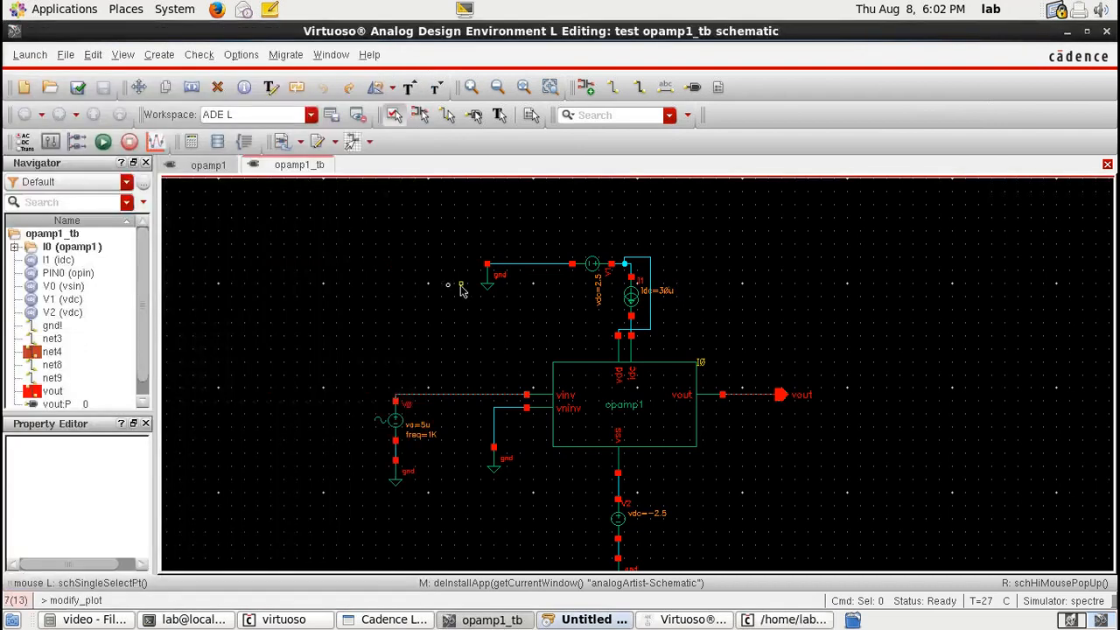
{"action": "left_click", "coordinate": [208, 165]}
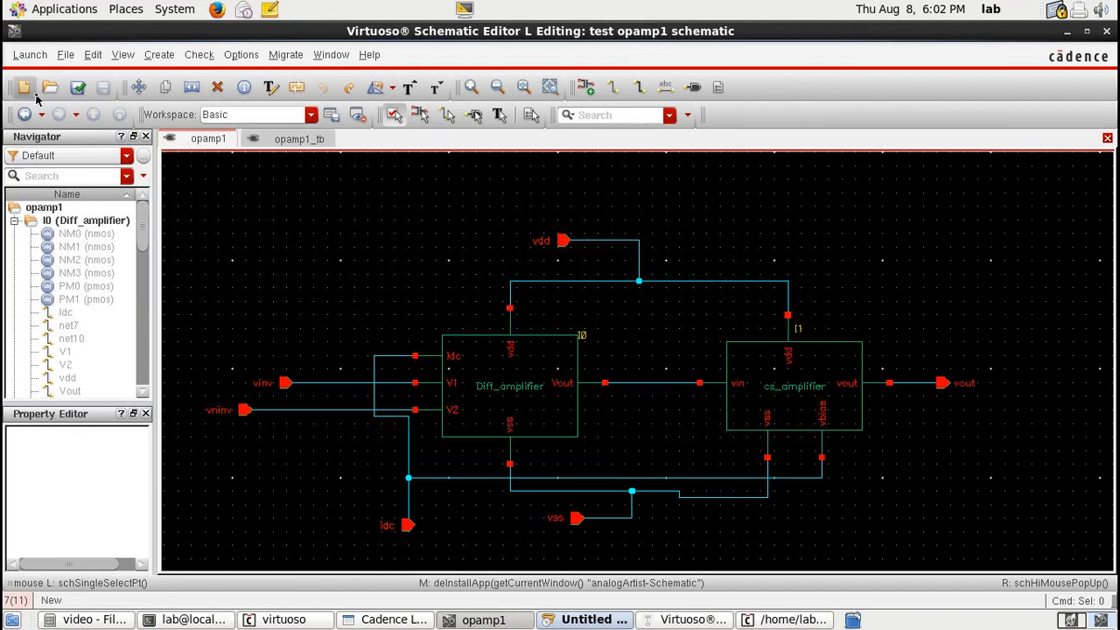
{"action": "left_click", "coordinate": [30, 54]}
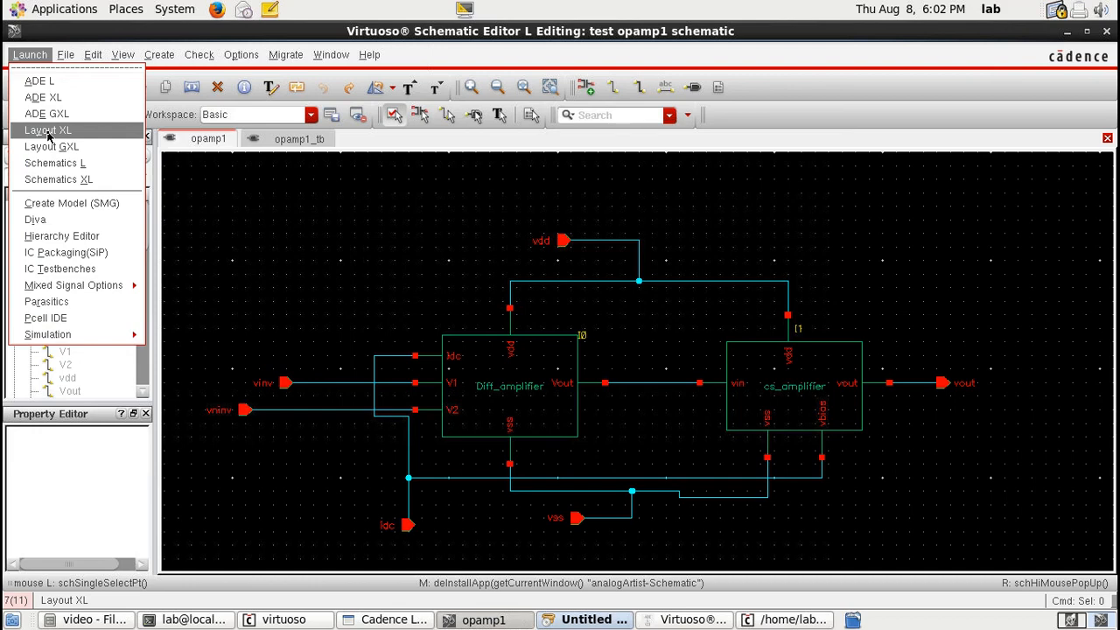
{"action": "left_click", "coordinate": [48, 130]}
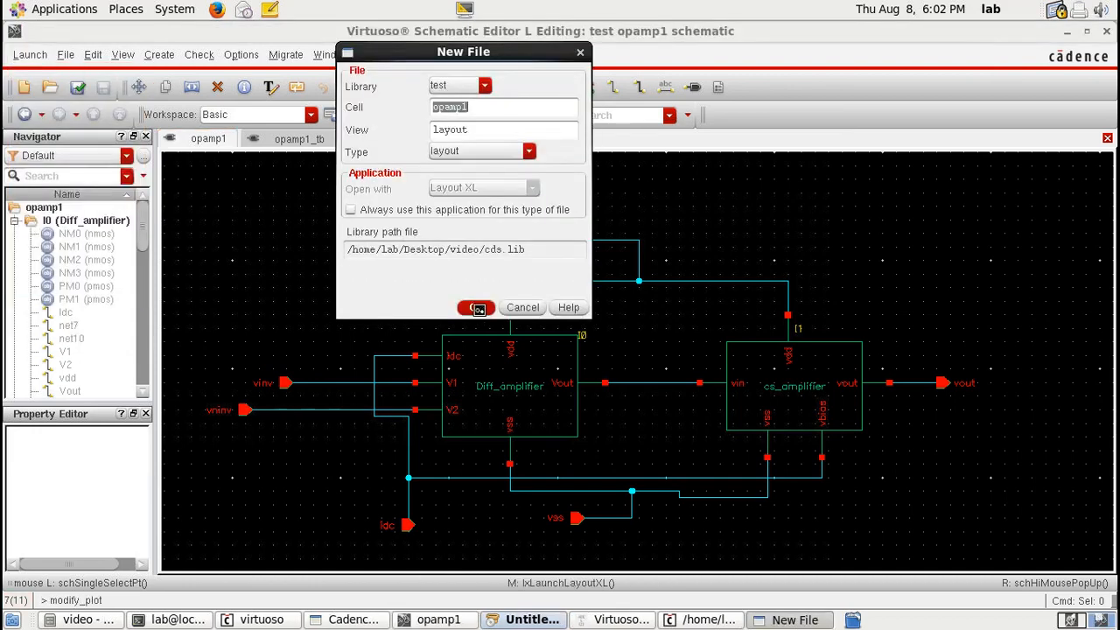
{"action": "left_click", "coordinate": [477, 309]}
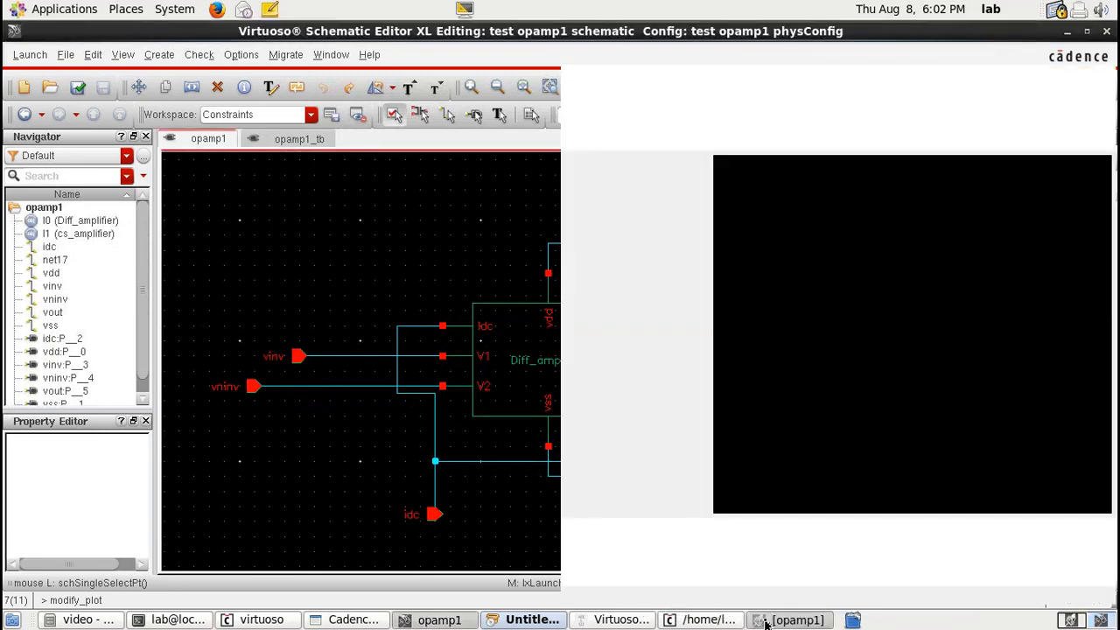
Step: Generate the layout from source with instances, I/O pins and PR boundary
{"action": "left_click", "coordinate": [766, 624]}
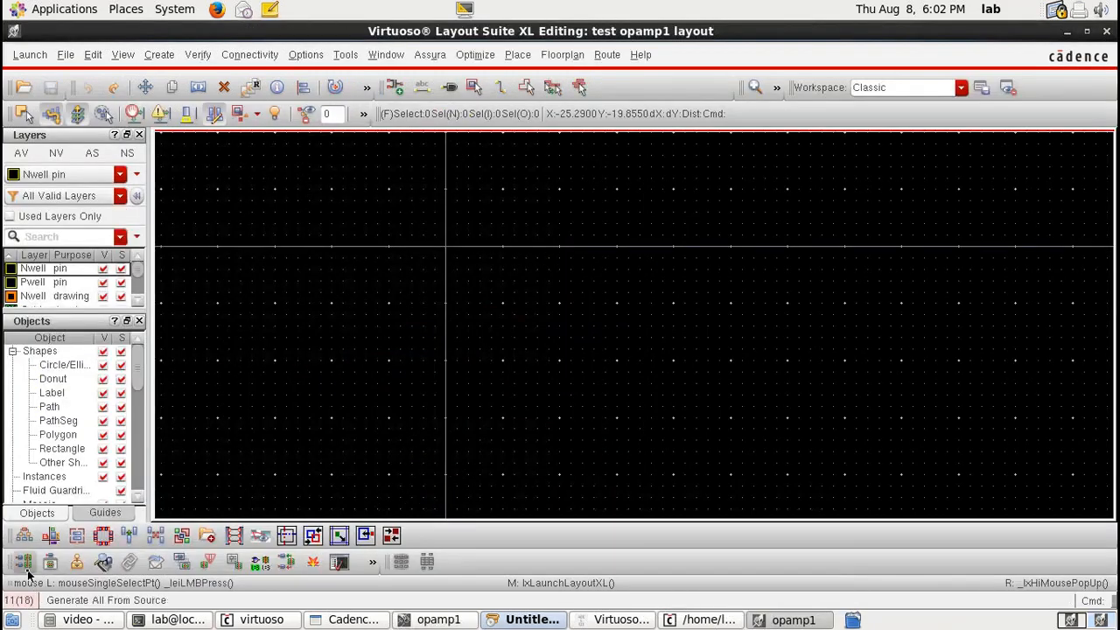
{"action": "left_click", "coordinate": [24, 564]}
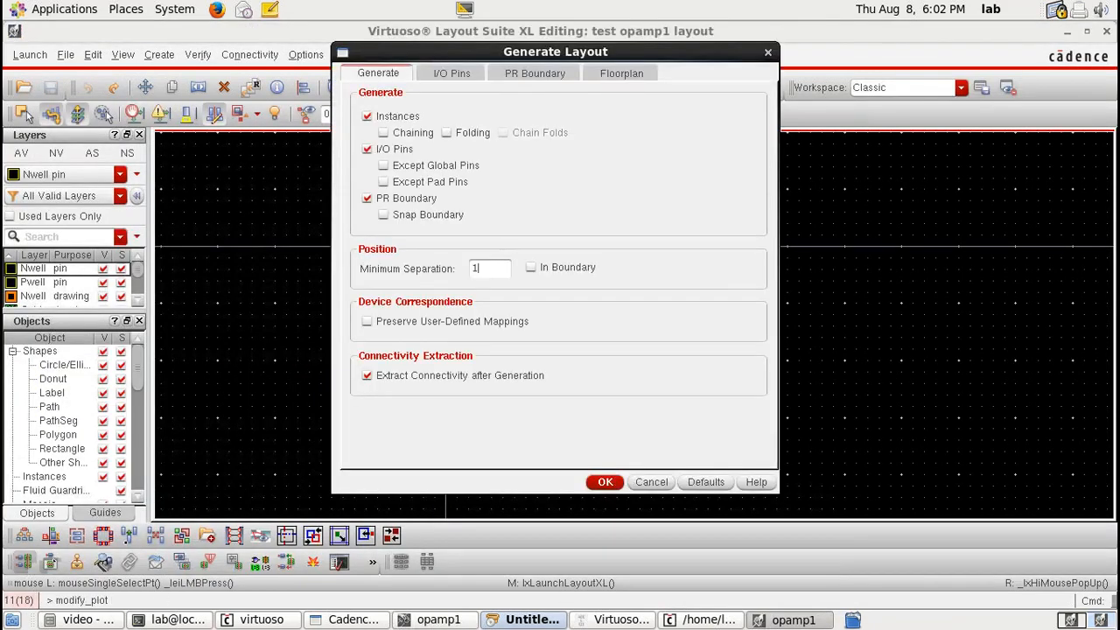
{"action": "left_click", "coordinate": [590, 484]}
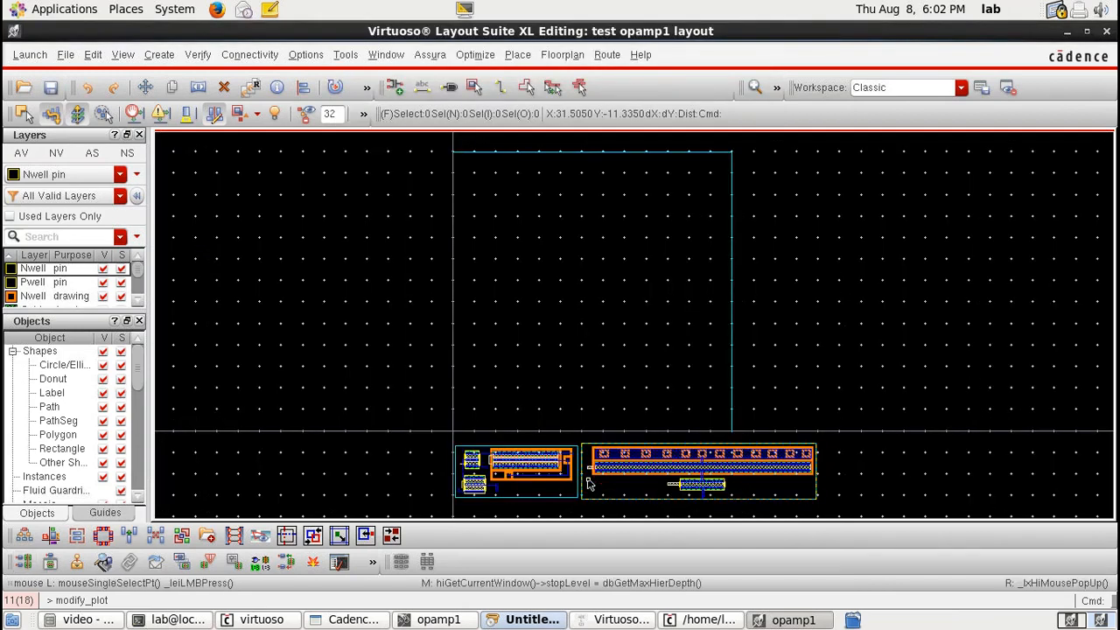
Step: Stretch the PR boundary wider to the right and lower its top edge
{"action": "key", "text": "s"}
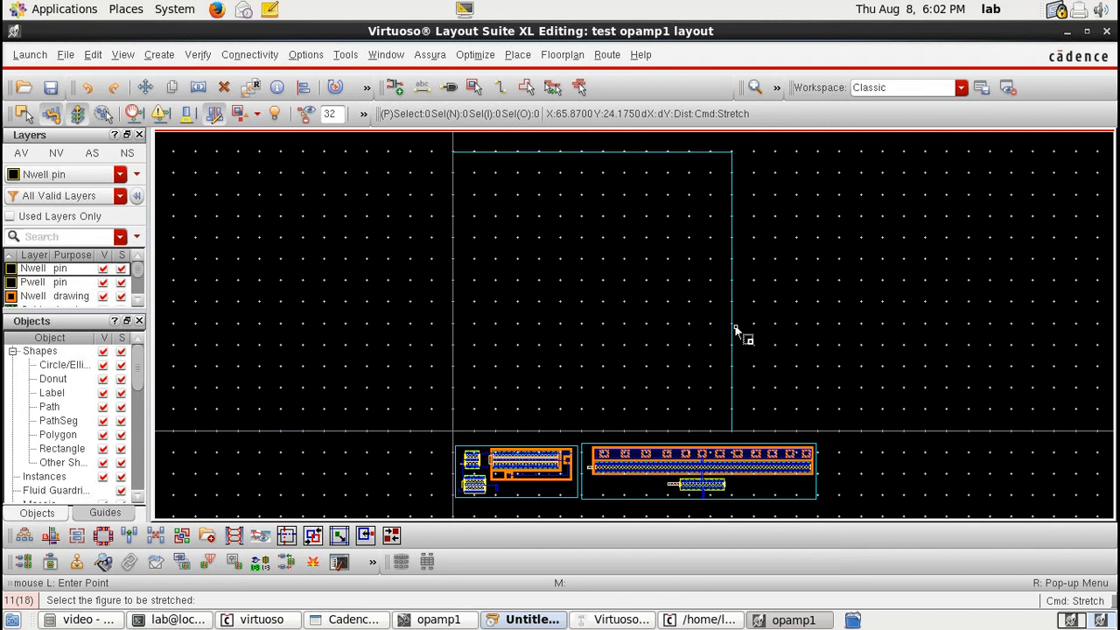
{"action": "left_click_drag", "start_coordinate": [735, 331], "coordinate": [839, 331]}
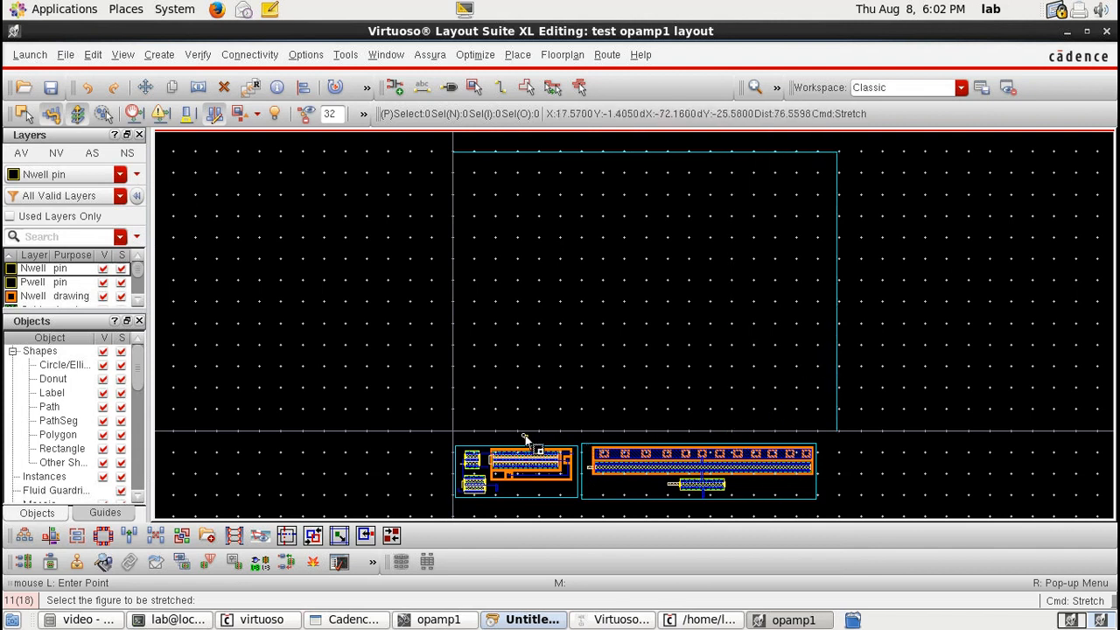
{"action": "key", "text": "Escape"}
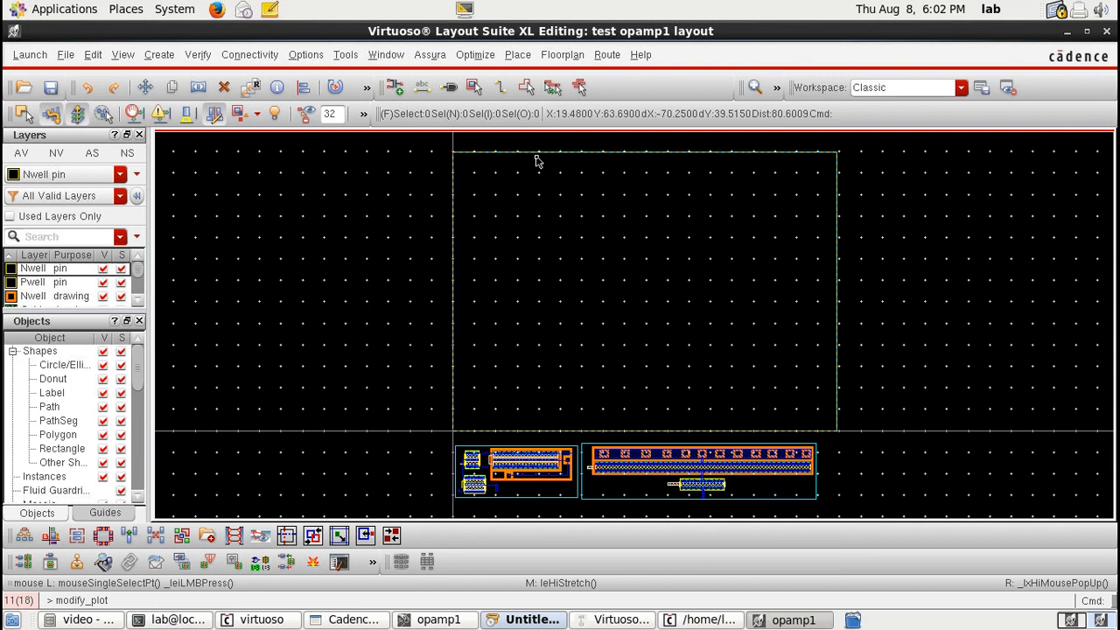
{"action": "key", "text": "s"}
{"action": "left_click_drag", "start_coordinate": [536, 158], "coordinate": [536, 307]}
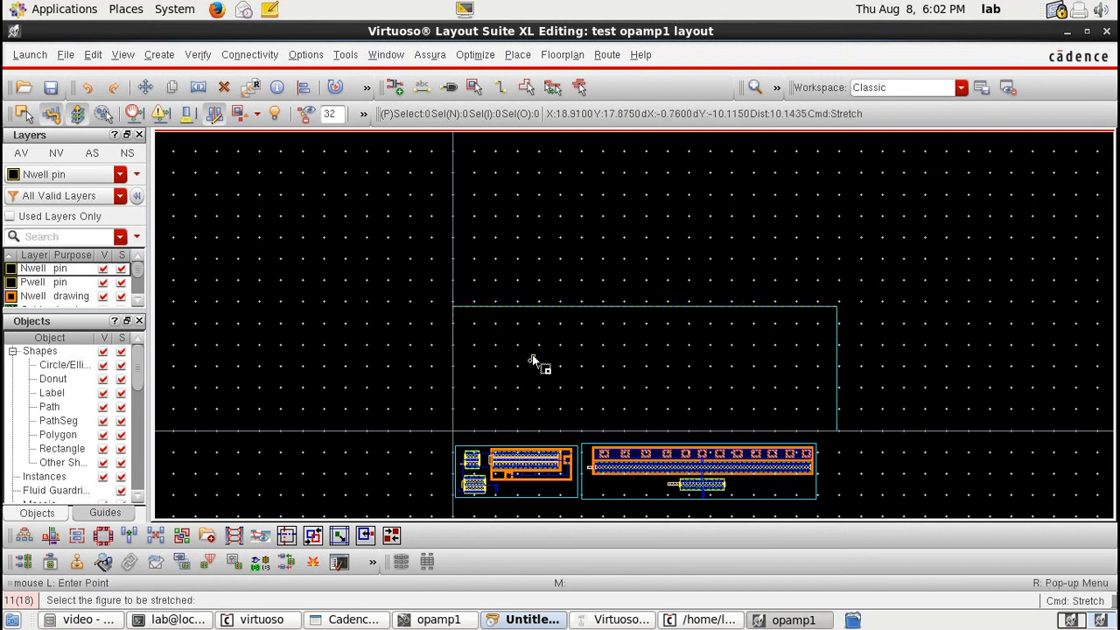
Step: Place the instances inside the PR boundary and show the incomplete nets of all instances
{"action": "left_click", "coordinate": [182, 562]}
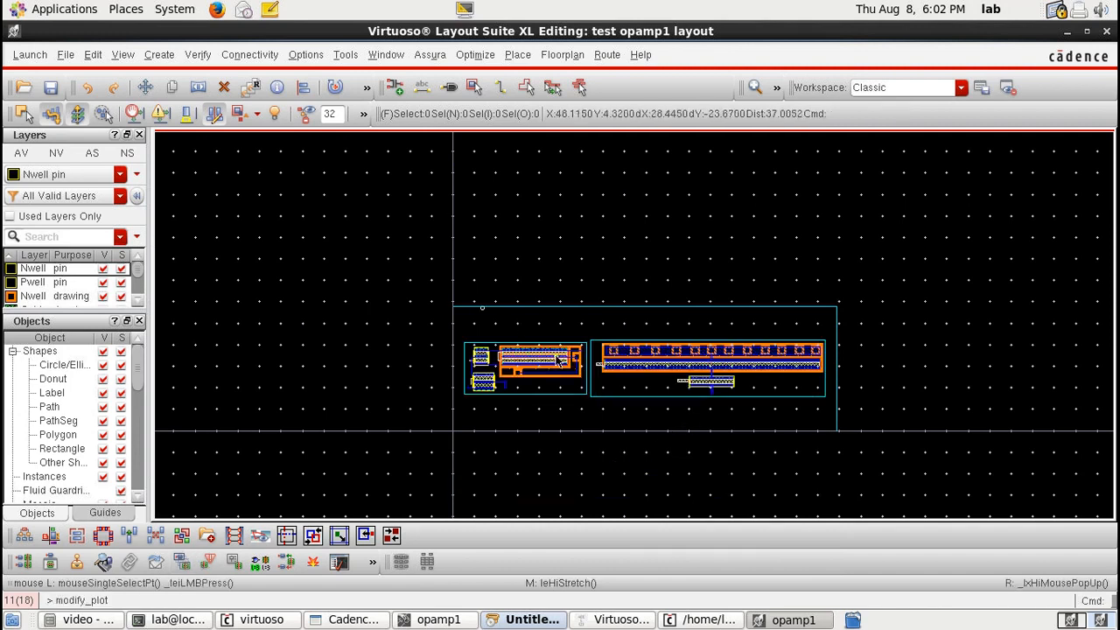
{"action": "left_click", "coordinate": [372, 562]}
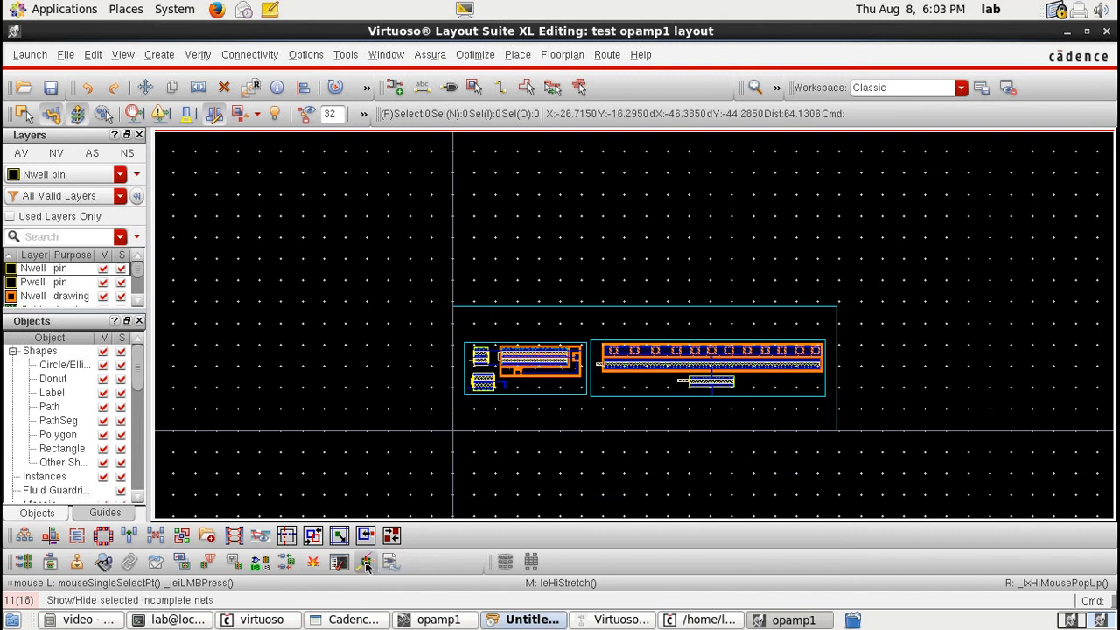
{"action": "left_click", "coordinate": [367, 562]}
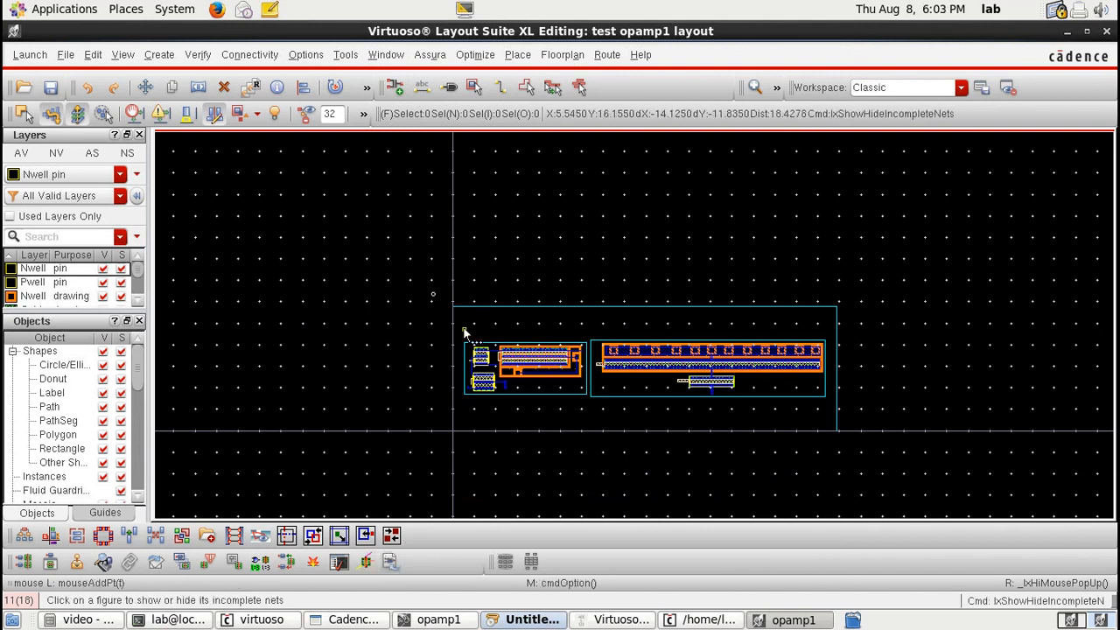
{"action": "left_click", "coordinate": [627, 384]}
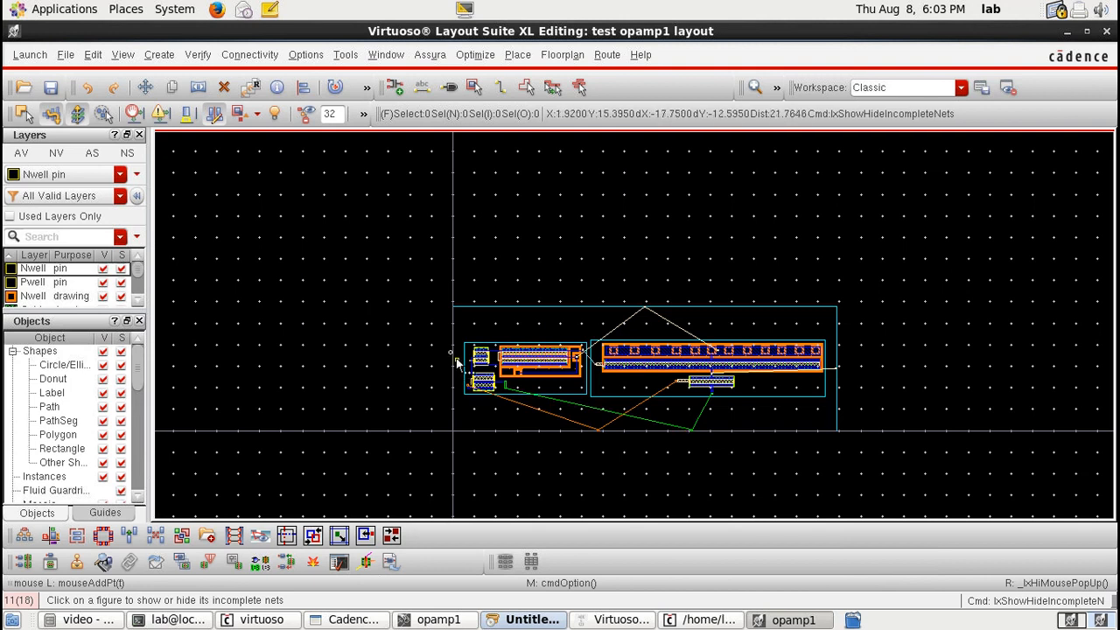
{"action": "left_click_drag", "start_coordinate": [426, 290], "coordinate": [937, 481]}
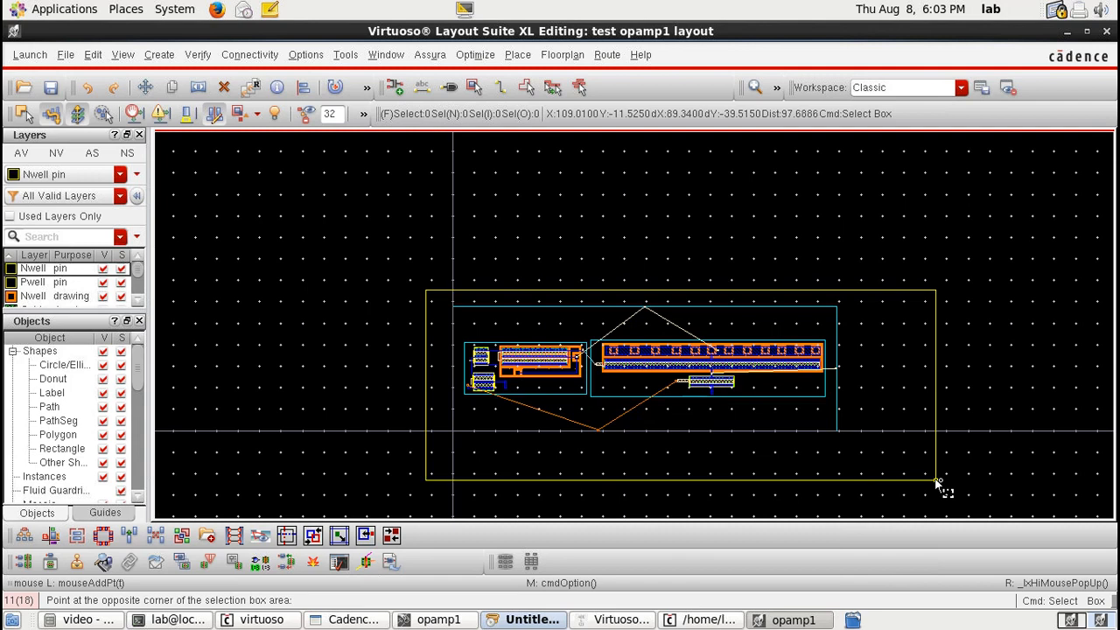
Step: Move the lower input pin up beside the upper pin, next to the input transistor's gate
{"action": "scroll", "coordinate": [467, 373], "scroll_direction": "up", "scroll_amount": 3}
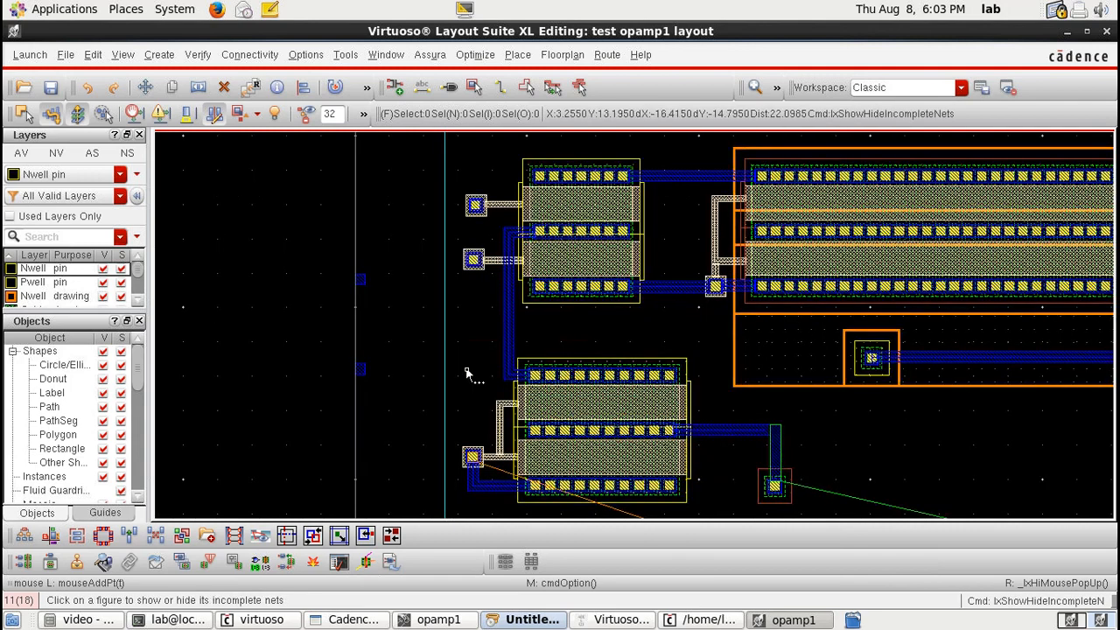
{"action": "scroll", "coordinate": [467, 372], "scroll_direction": "down", "scroll_amount": 1}
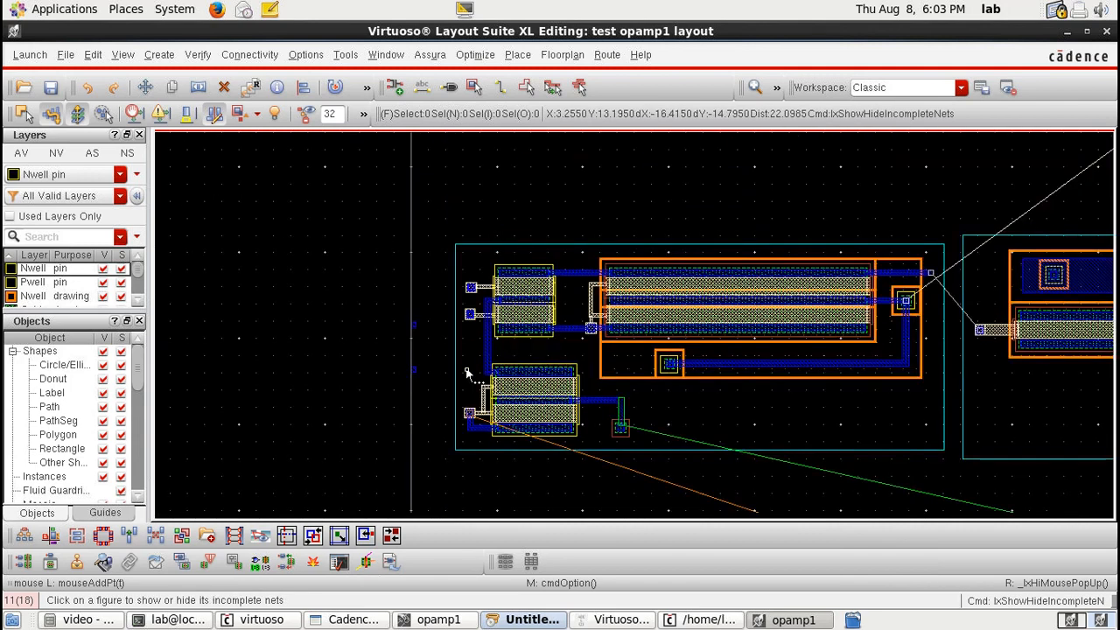
{"action": "left_click", "coordinate": [434, 401]}
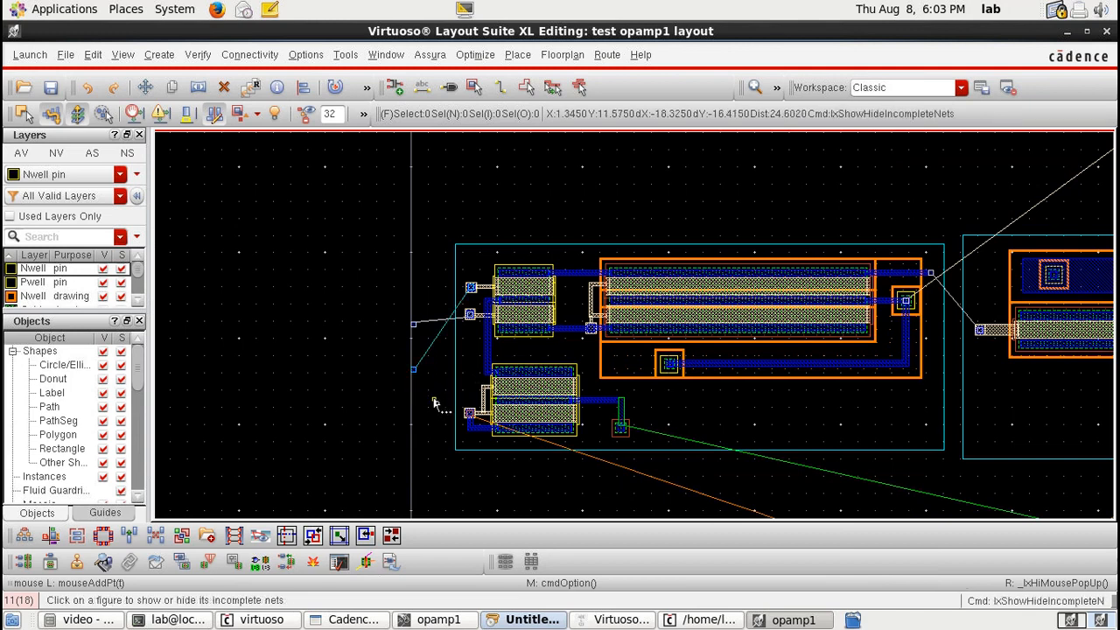
{"action": "scroll", "coordinate": [434, 403], "scroll_direction": "down", "scroll_amount": 3}
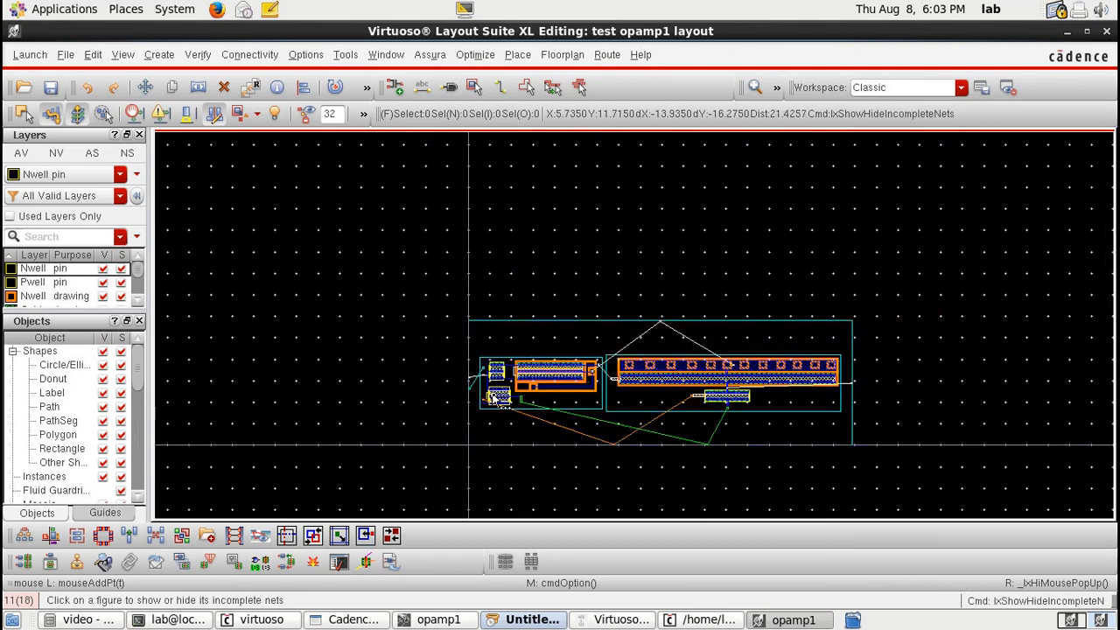
{"action": "scroll", "coordinate": [742, 372], "scroll_direction": "up", "scroll_amount": 1}
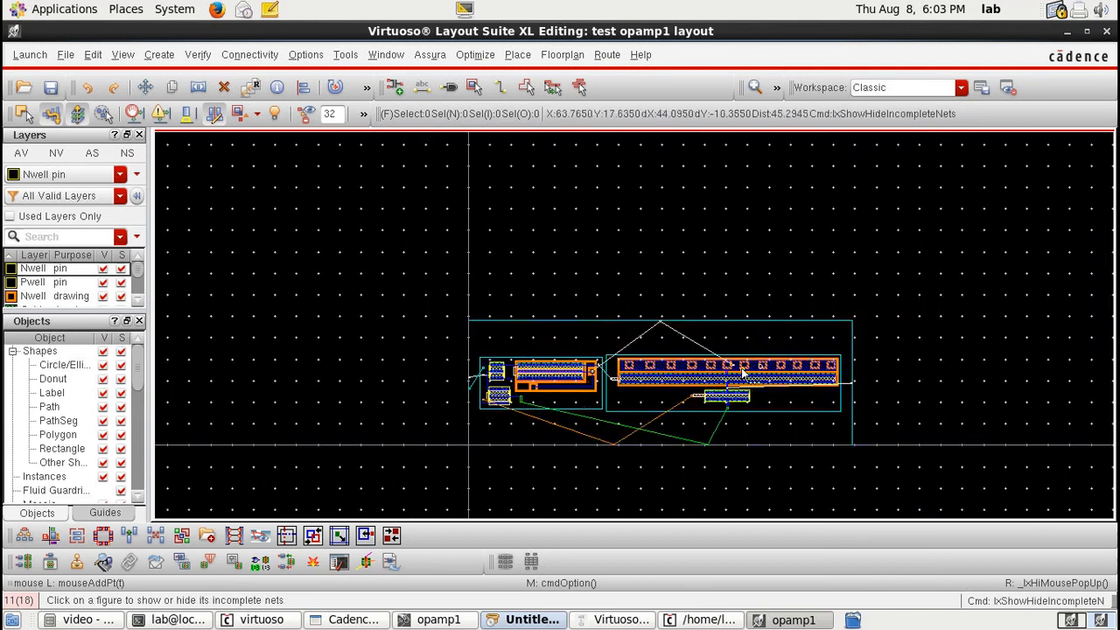
{"action": "scroll", "coordinate": [477, 379], "scroll_direction": "up", "scroll_amount": 2}
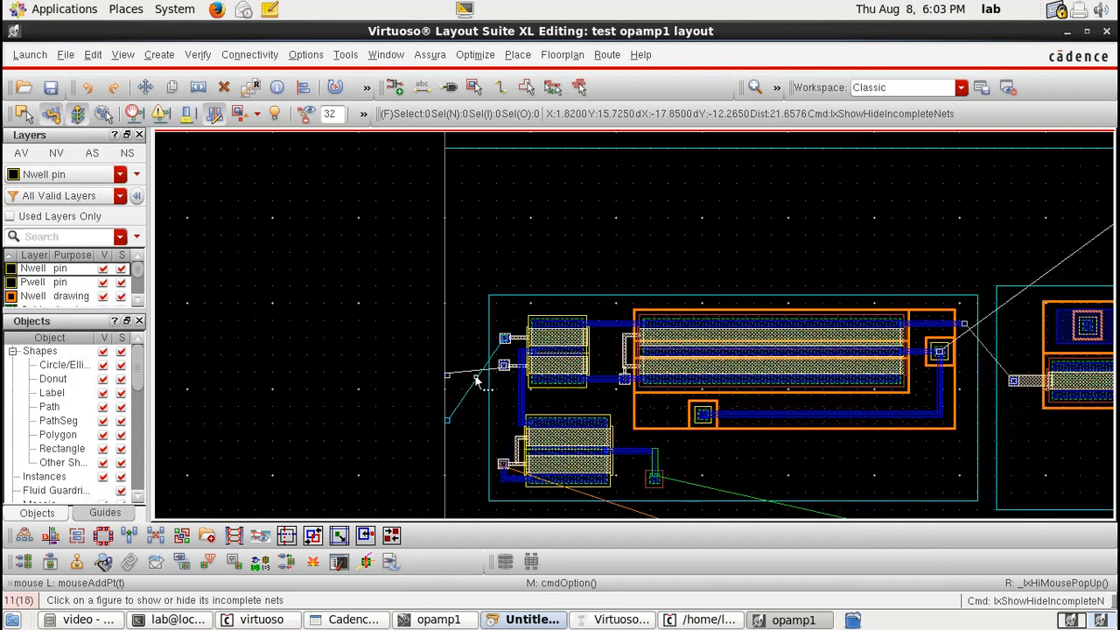
{"action": "left_click", "coordinate": [1066, 32]}
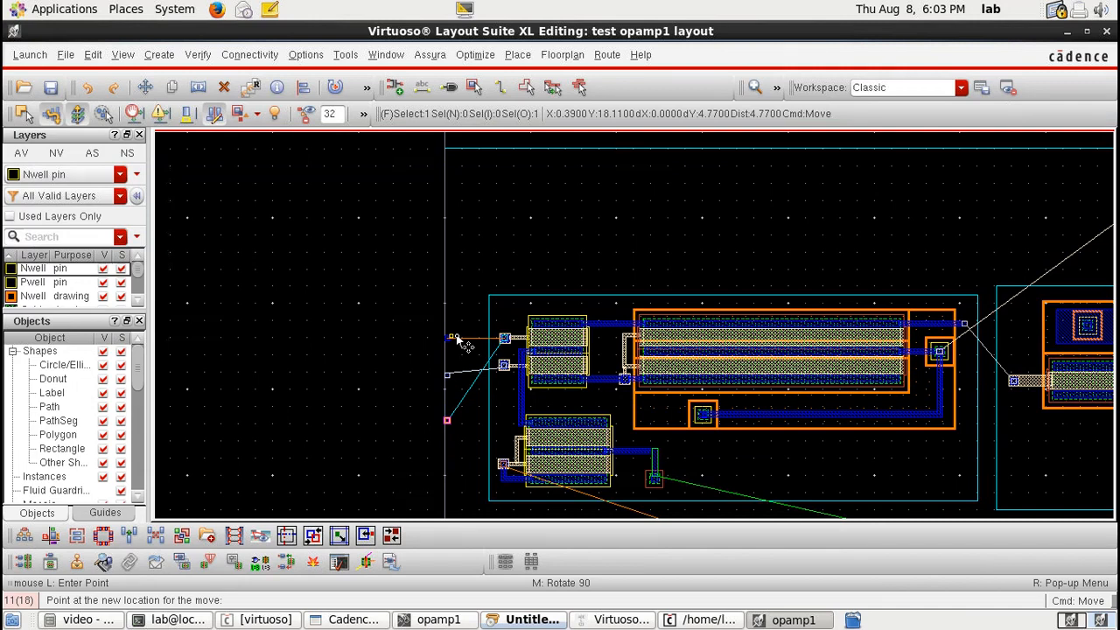
{"action": "left_click", "coordinate": [449, 365]}
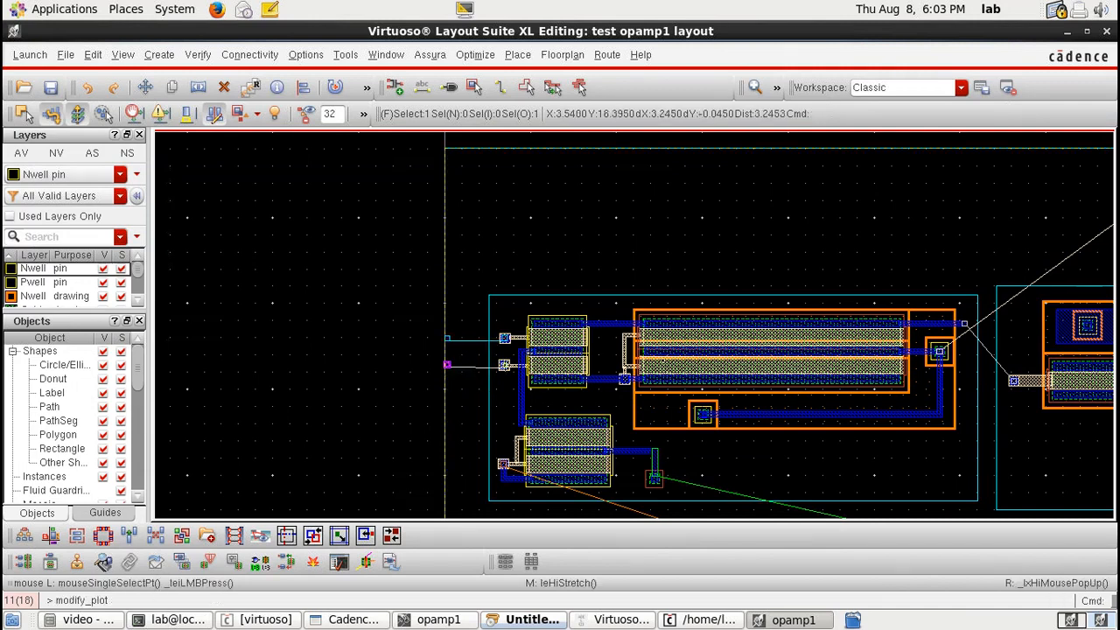
Step: Move the large transistor block slightly to the right within the PR boundary
{"action": "key", "text": "Down"}
{"action": "key", "text": "Down"}
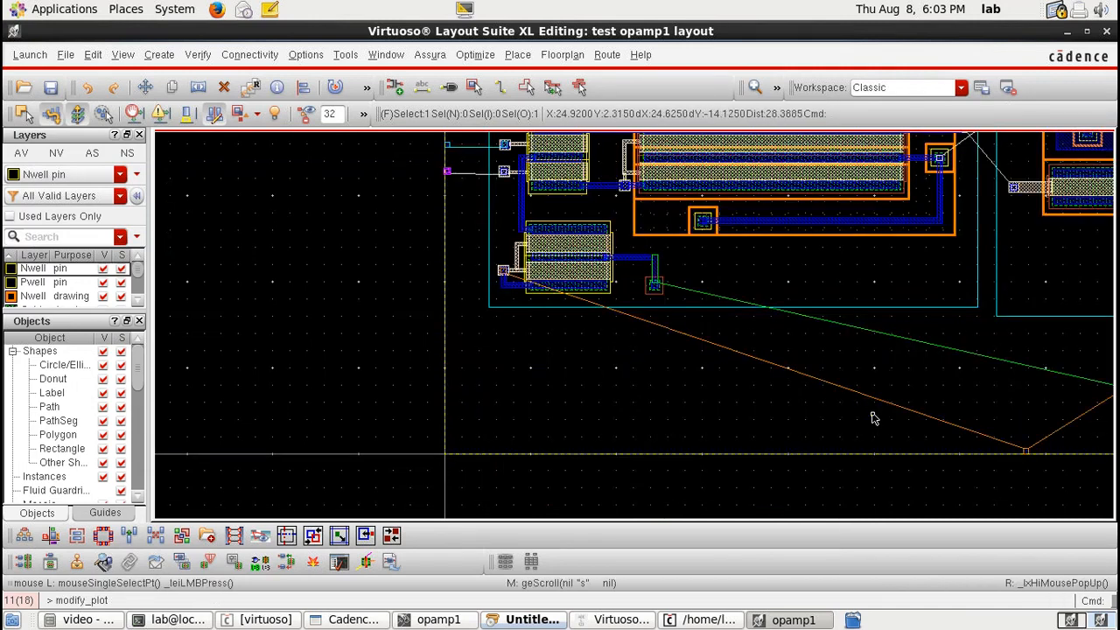
{"action": "key", "text": "Right"}
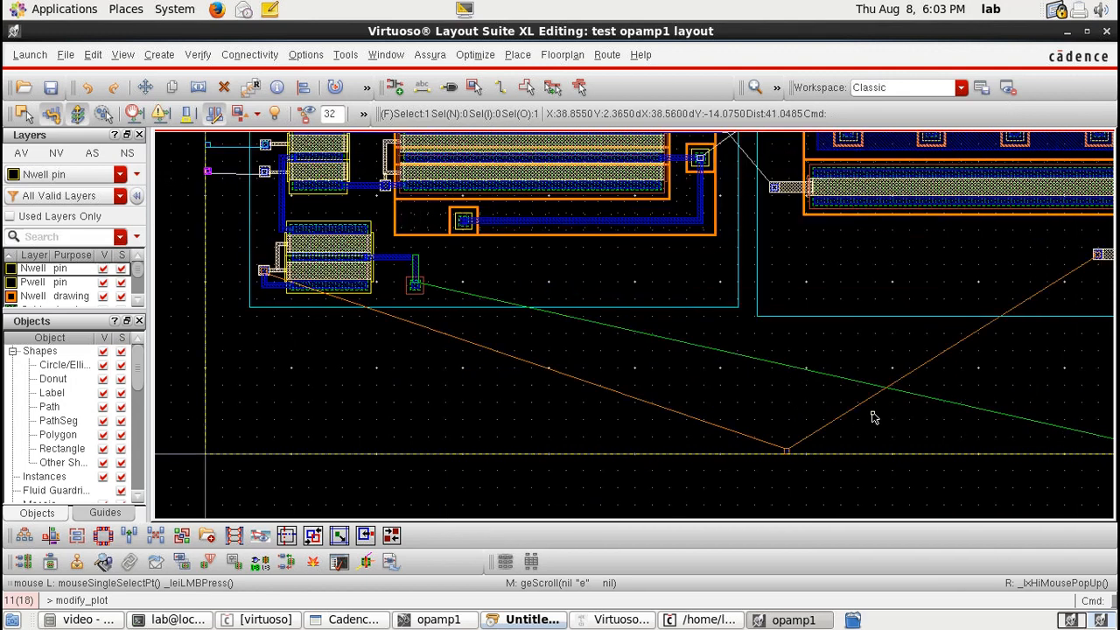
{"action": "key", "text": "Right"}
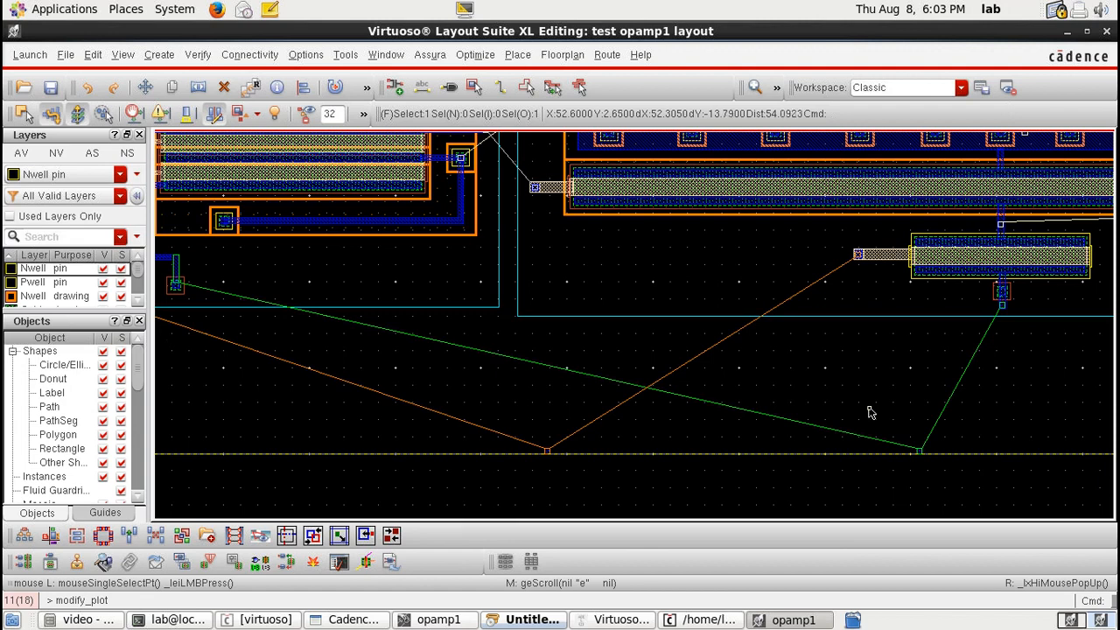
{"action": "key", "text": "Left"}
{"action": "key", "text": "Up"}
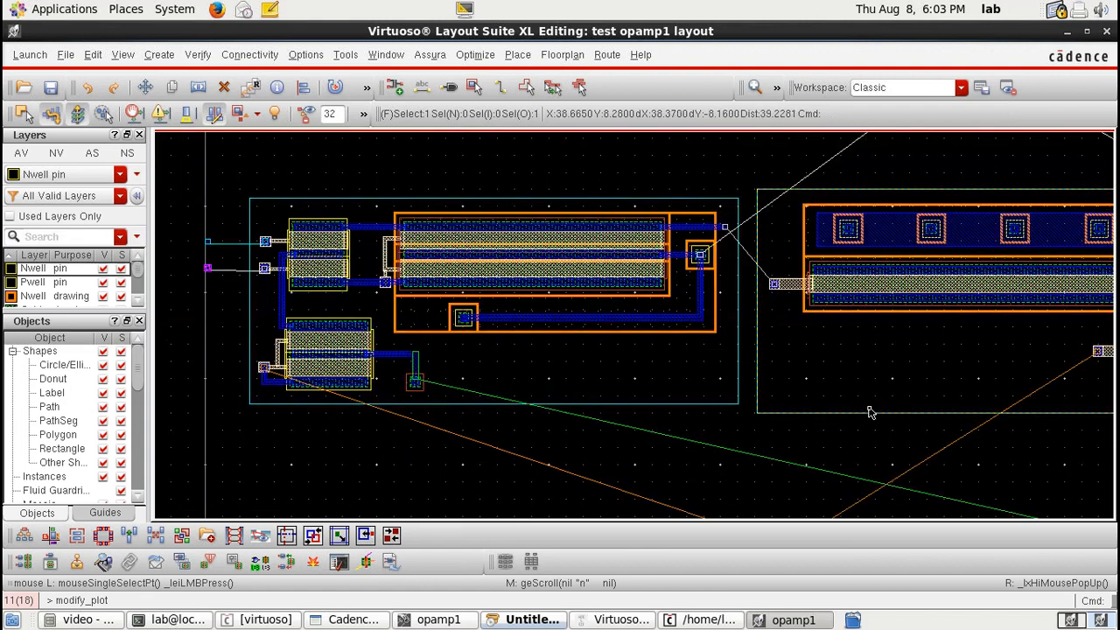
{"action": "key", "text": "Right"}
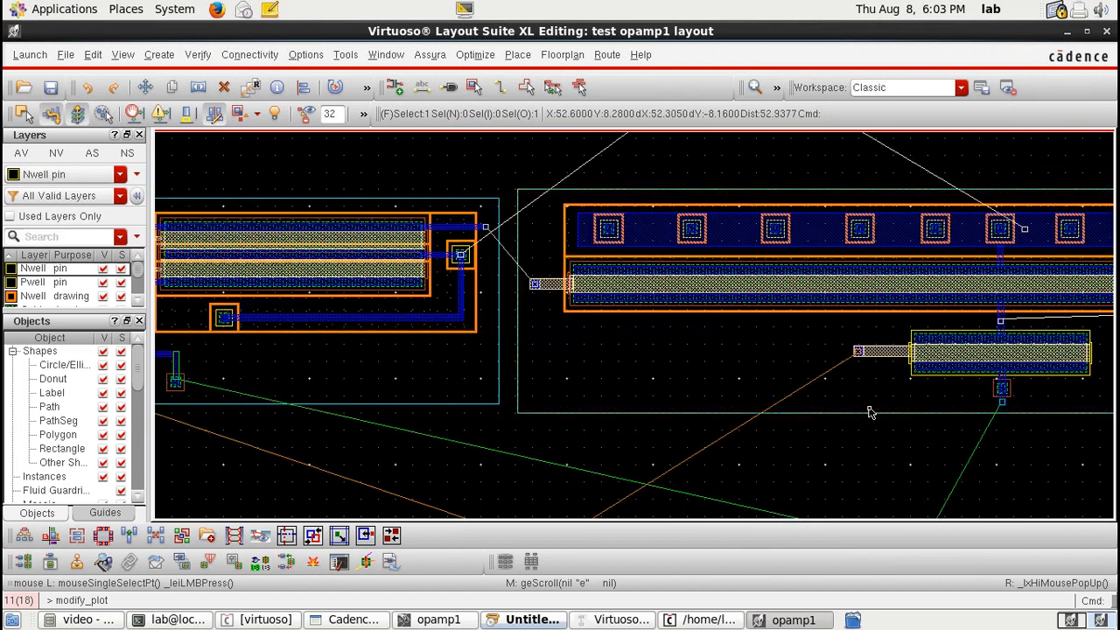
{"action": "key", "text": "Up"}
{"action": "key", "text": "Right"}
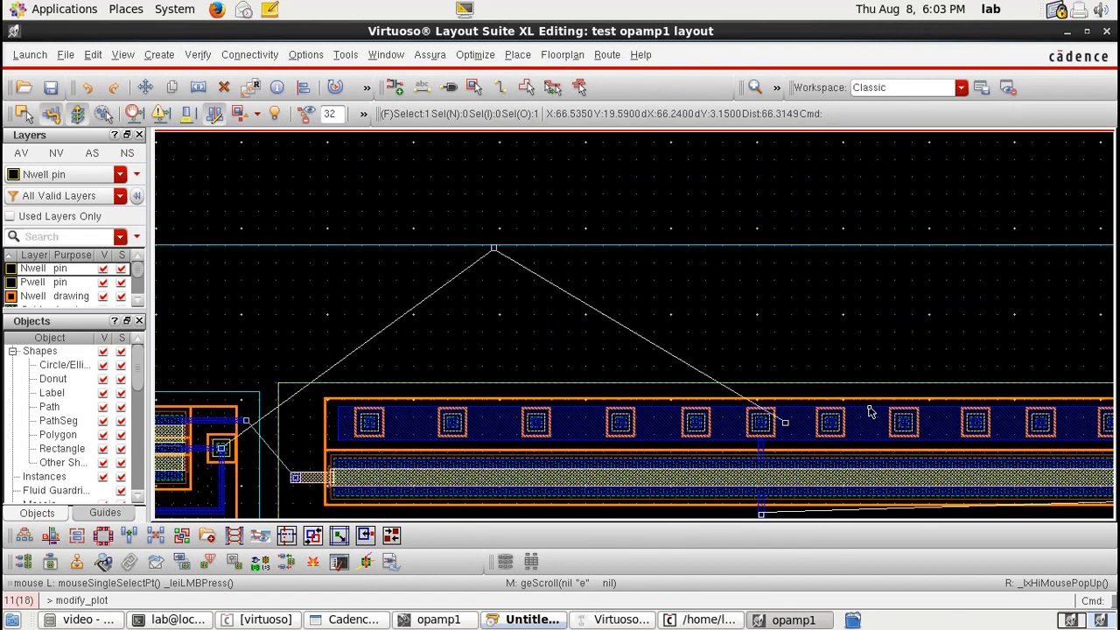
{"action": "key", "text": "Left"}
{"action": "key", "text": "Down"}
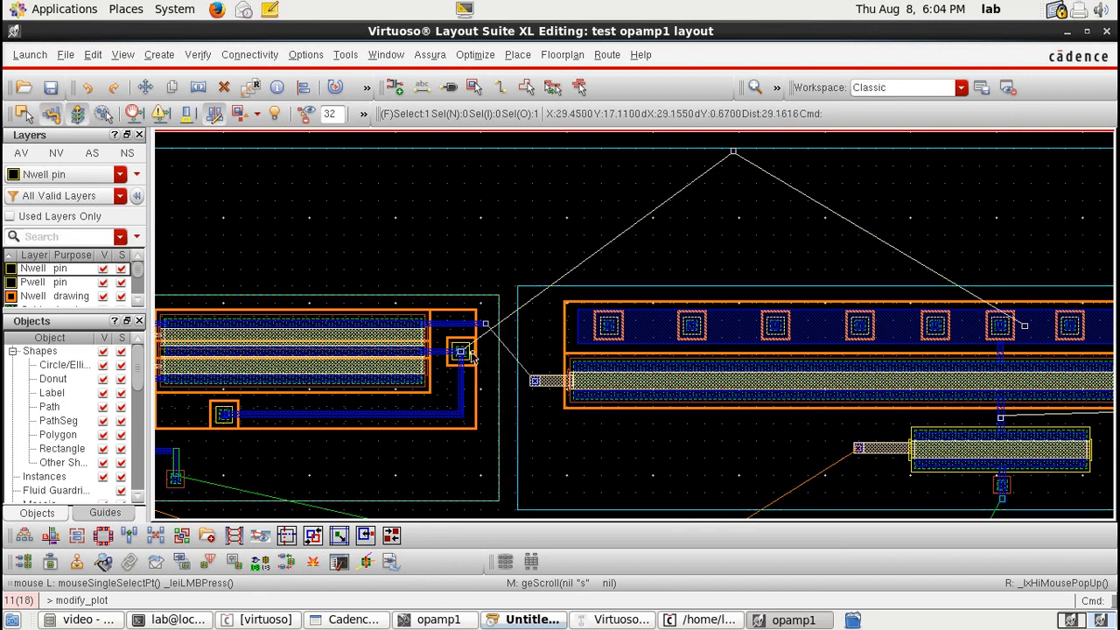
{"action": "left_click", "coordinate": [547, 312]}
{"action": "key", "text": "m"}
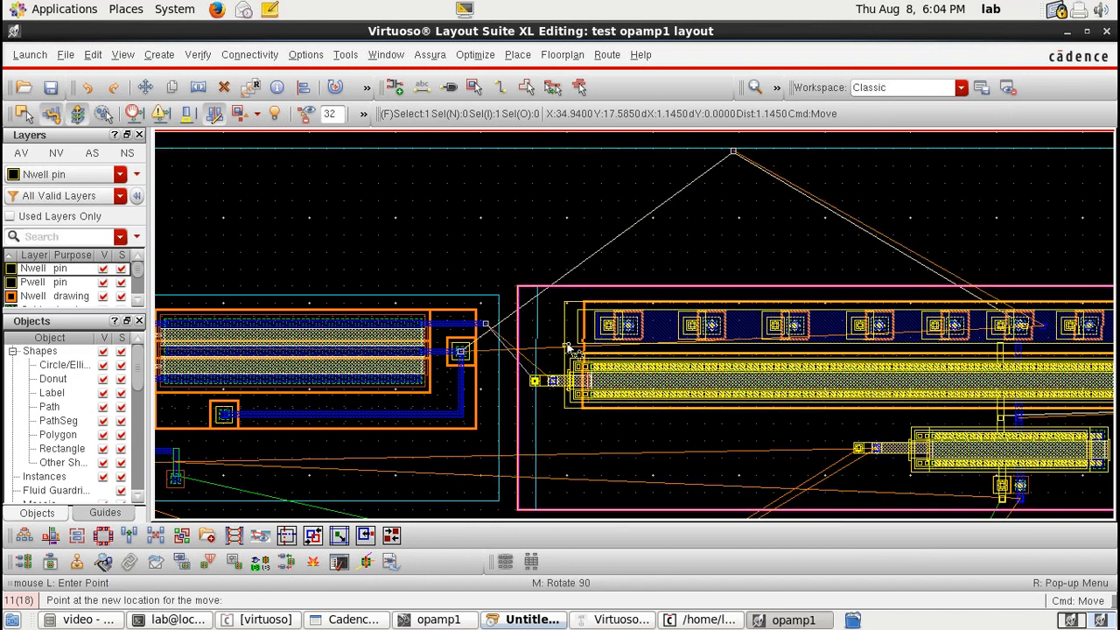
{"action": "left_click", "coordinate": [570, 348]}
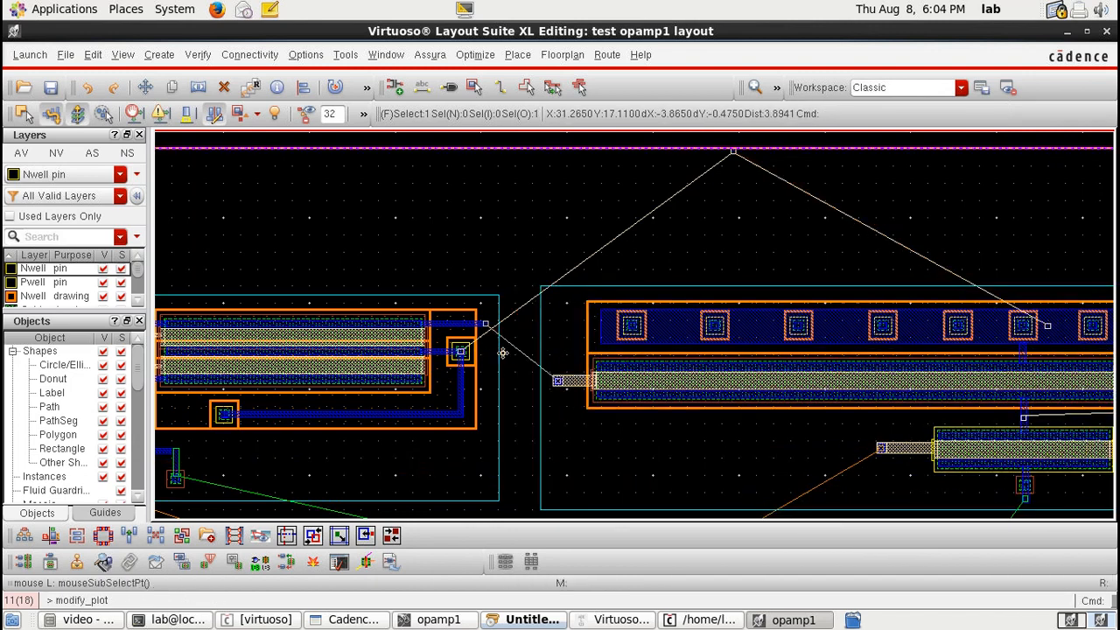
Step: Draw a Metal1 wire from the left block's output contact to the gate pin of the wide transistor
{"action": "key", "text": "p"}
{"action": "left_click", "coordinate": [486, 325]}
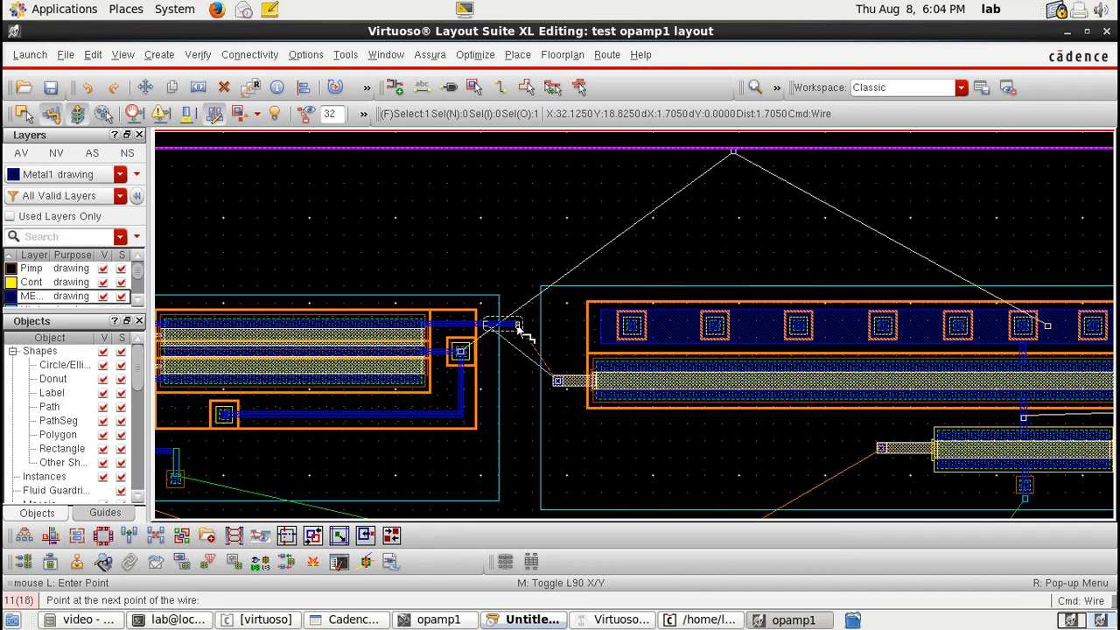
{"action": "left_click", "coordinate": [518, 327]}
{"action": "scroll", "coordinate": [518, 381], "scroll_direction": "up", "scroll_amount": 2}
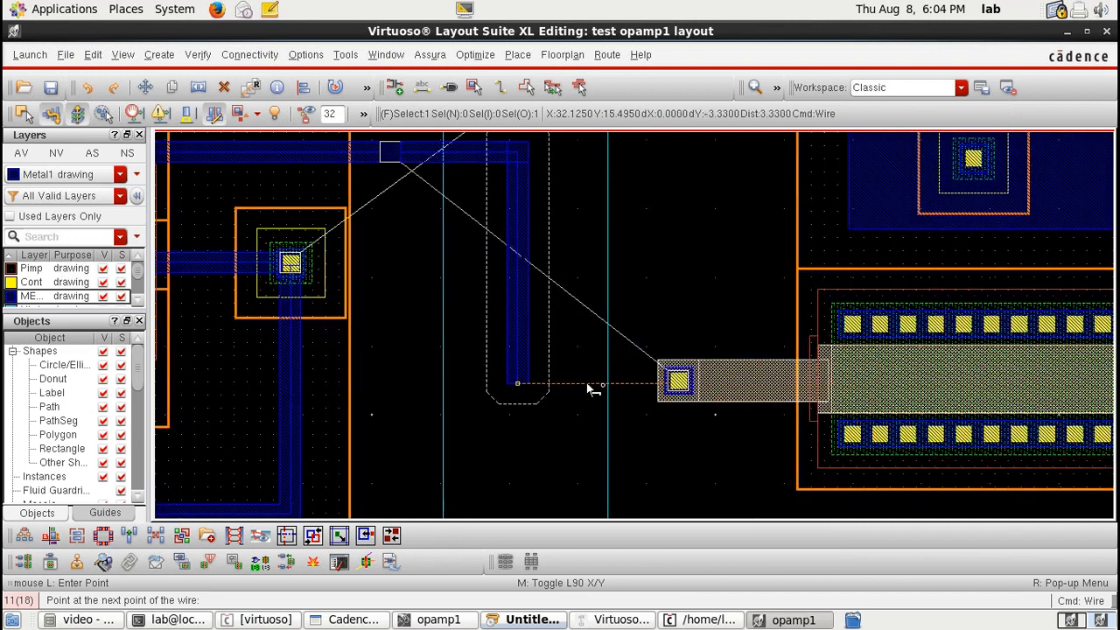
{"action": "double_click", "coordinate": [680, 391]}
{"action": "scroll", "coordinate": [643, 383], "scroll_direction": "down", "scroll_amount": 2}
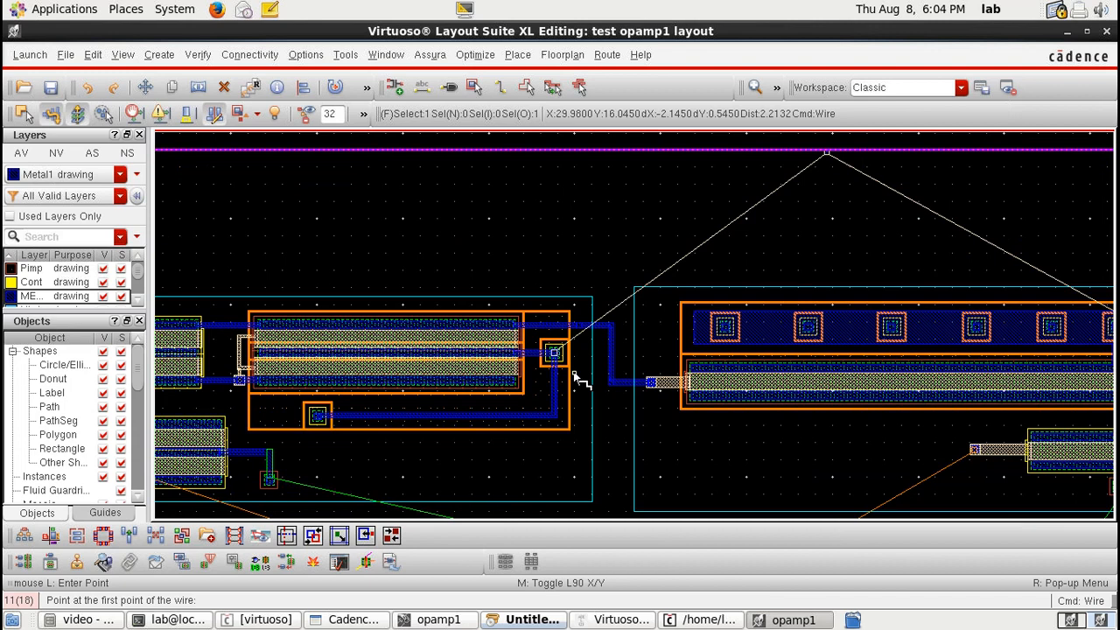
{"action": "scroll", "coordinate": [576, 378], "scroll_direction": "down", "scroll_amount": 1}
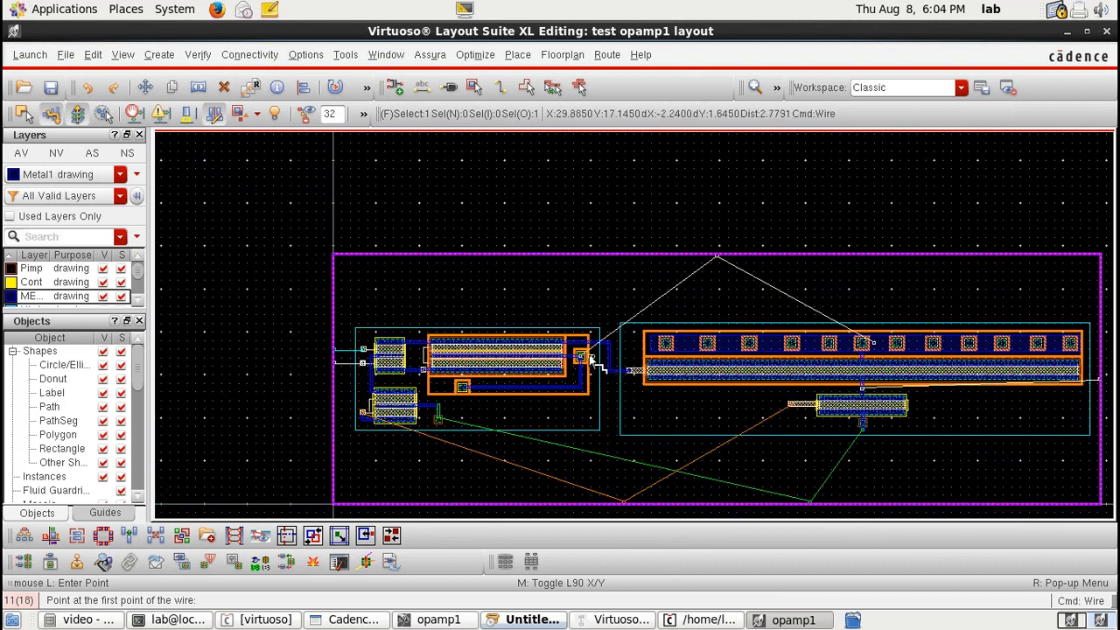
{"action": "scroll", "coordinate": [591, 356], "scroll_direction": "up", "scroll_amount": 2}
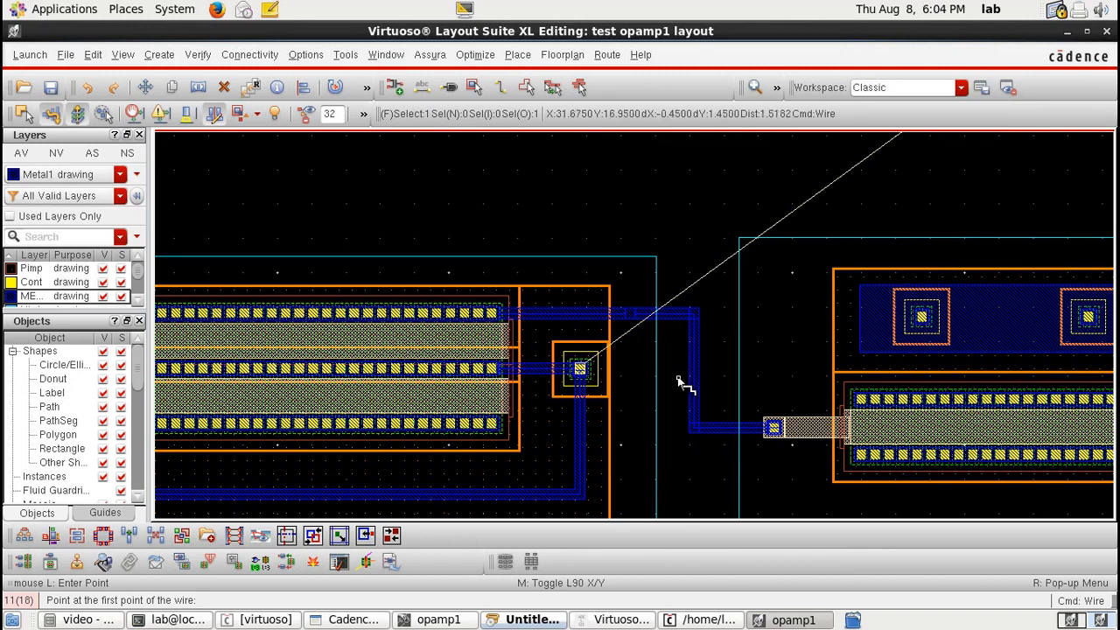
Step: Place two M2_M1 vias, one beside the wire and one above it
{"action": "key", "text": "o"}
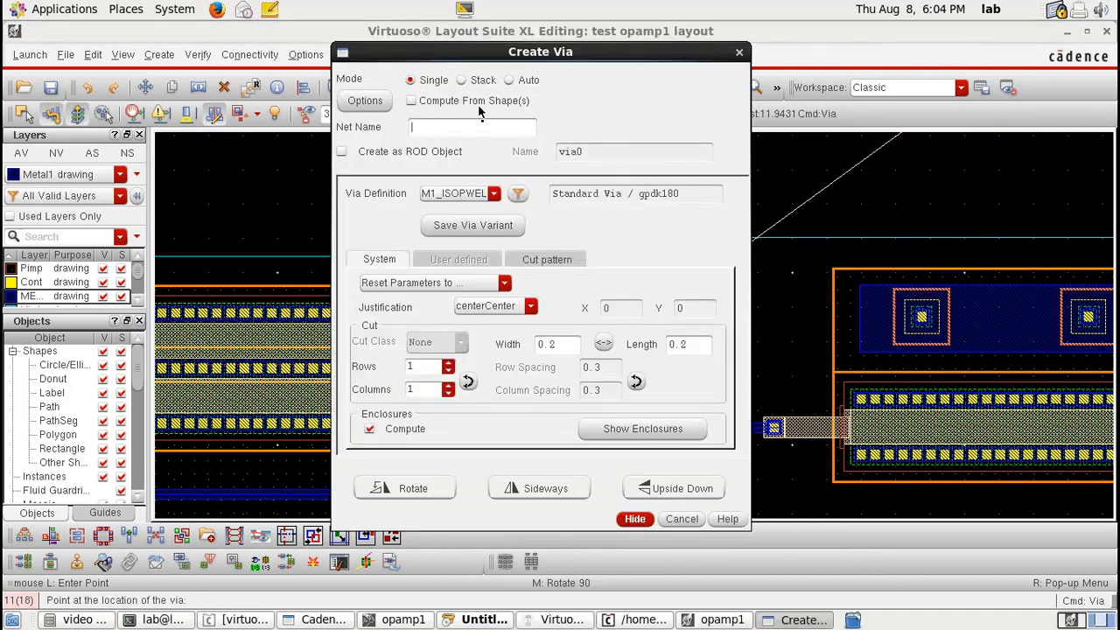
{"action": "left_click", "coordinate": [494, 193]}
{"action": "left_click", "coordinate": [462, 249]}
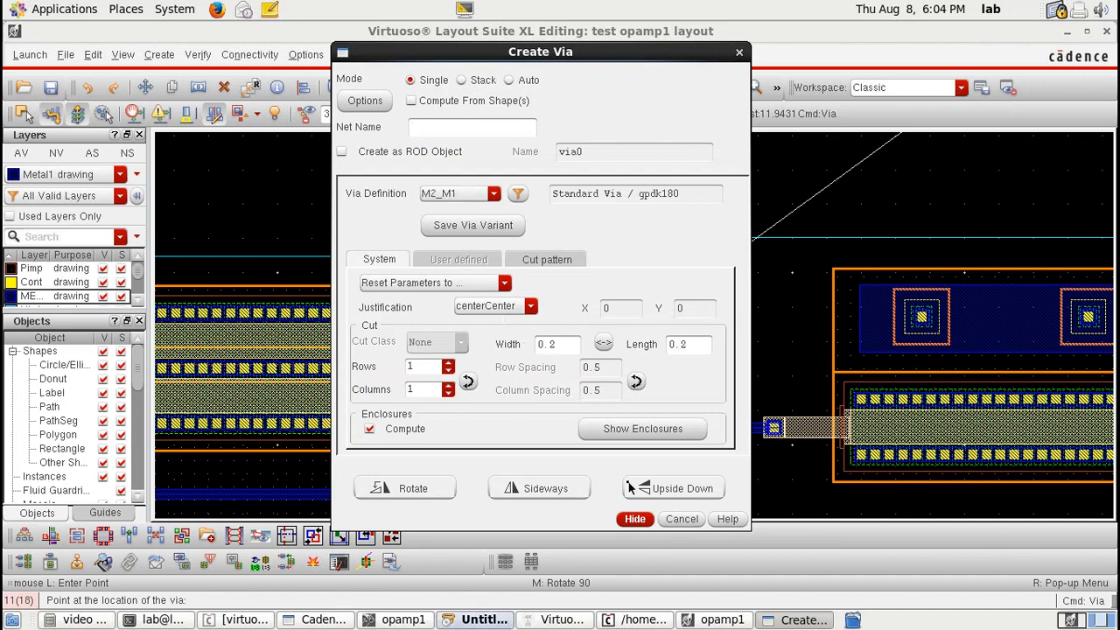
{"action": "left_click", "coordinate": [634, 518]}
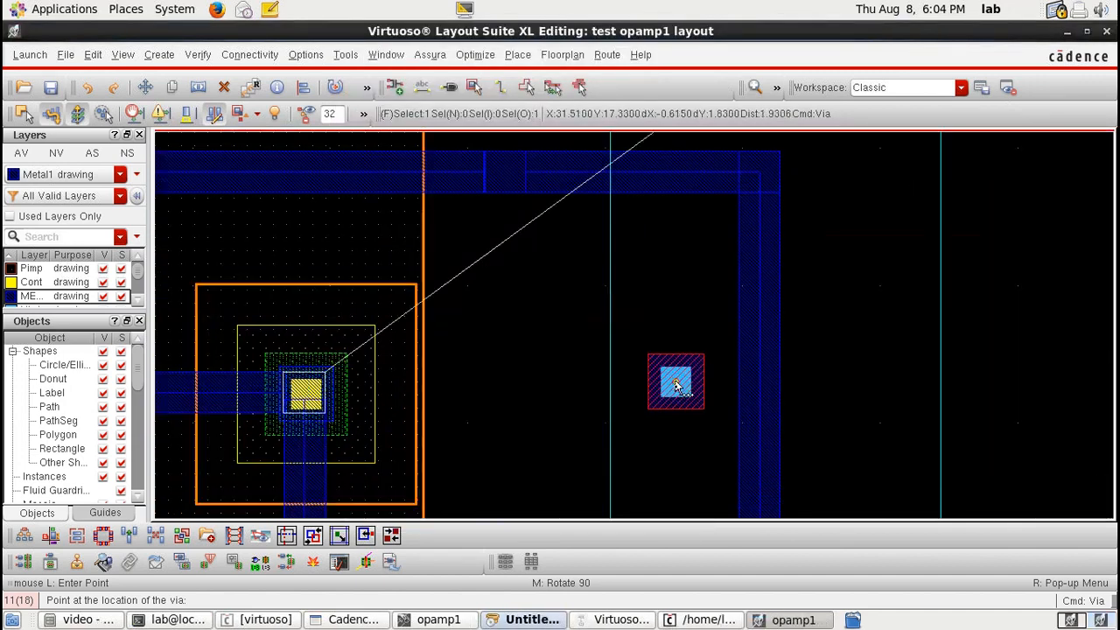
{"action": "left_click", "coordinate": [675, 385]}
{"action": "scroll", "coordinate": [676, 384], "scroll_direction": "down", "scroll_amount": 1, "text": "ctrl"}
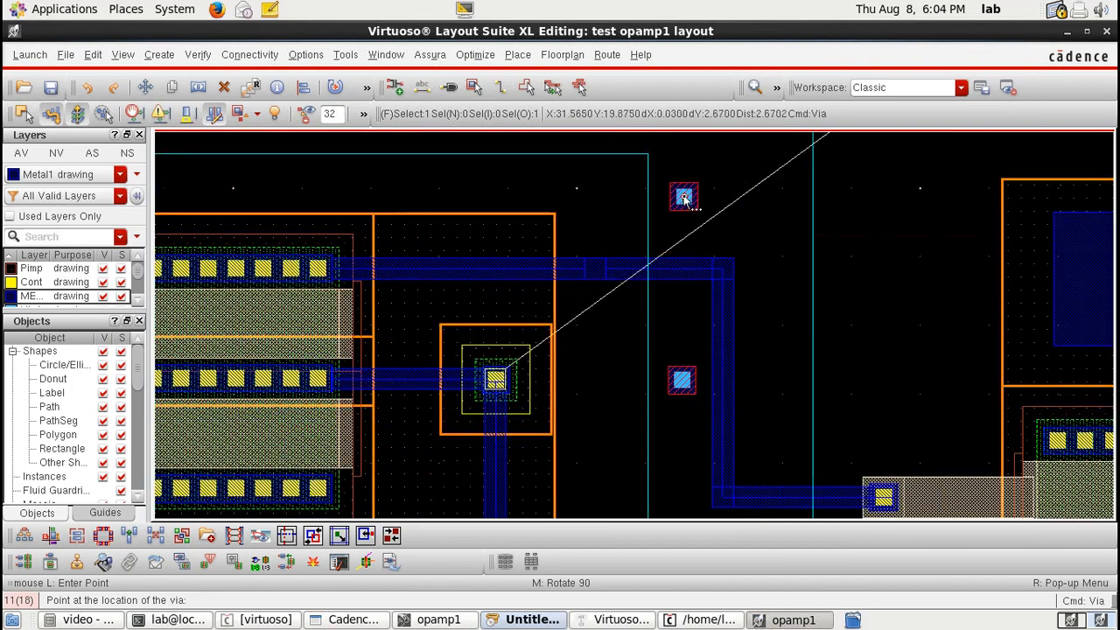
{"action": "left_click", "coordinate": [684, 199]}
{"action": "key", "text": "Escape"}
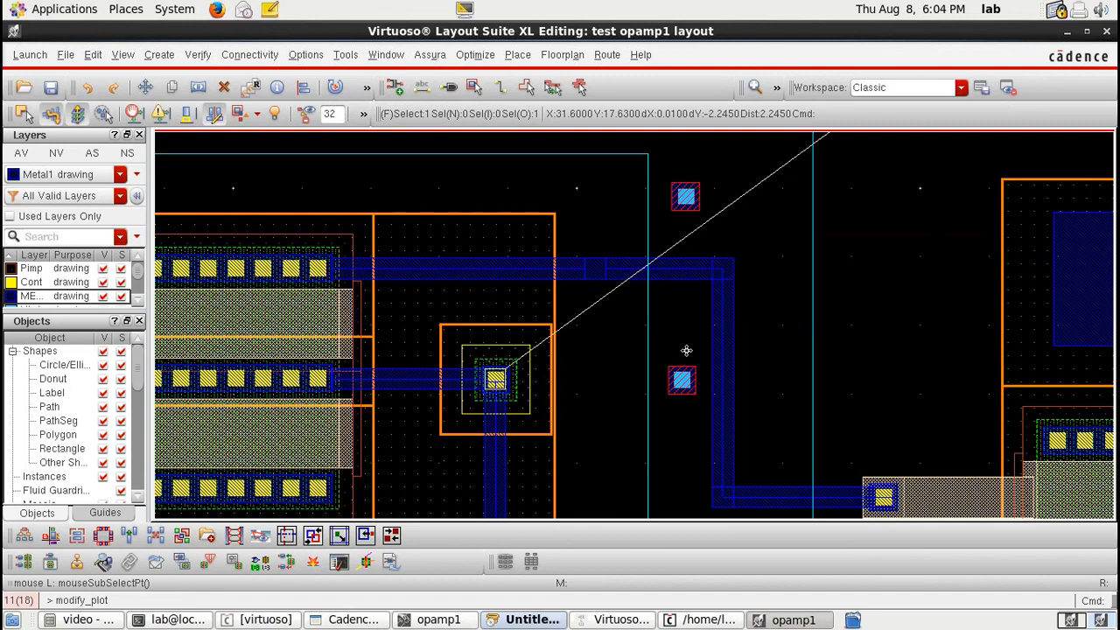
{"action": "key", "text": "p"}
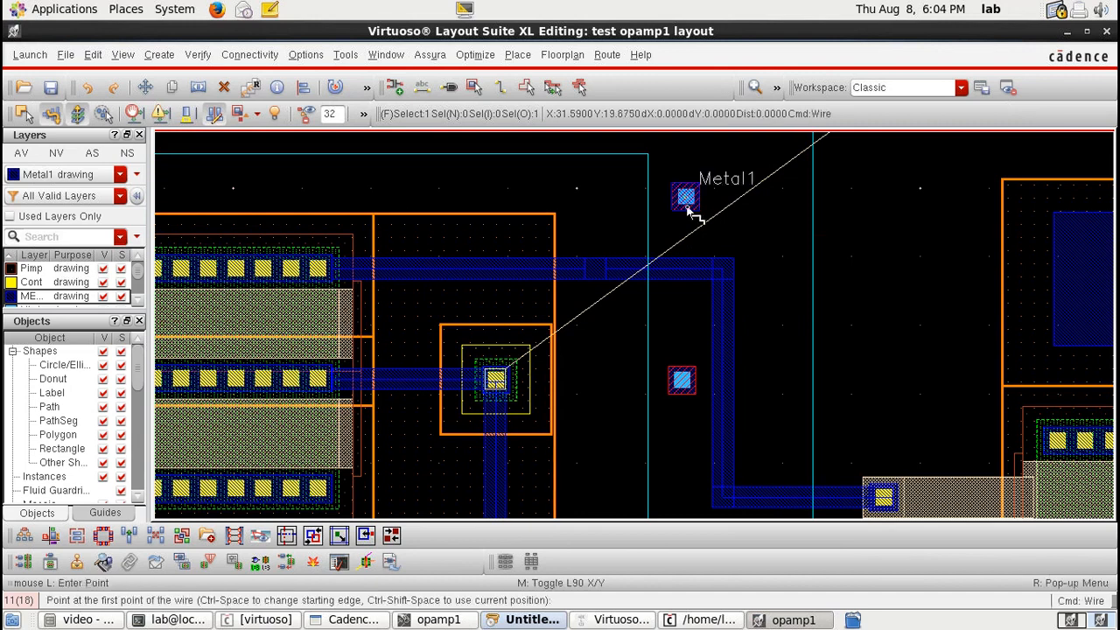
{"action": "right_click", "coordinate": [688, 210]}
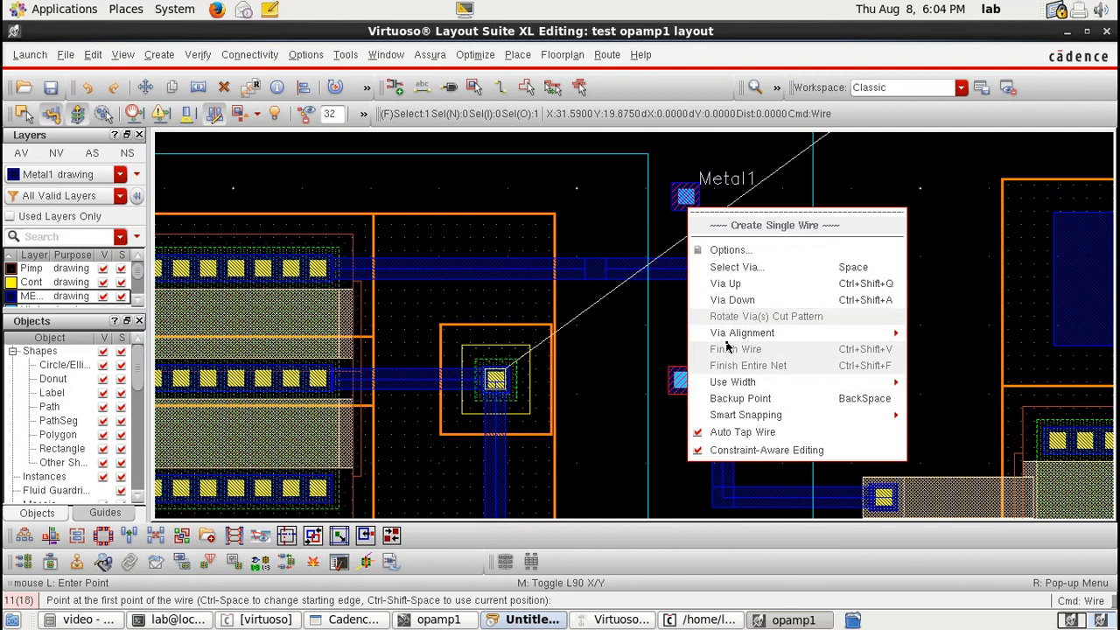
{"action": "key", "text": "Escape"}
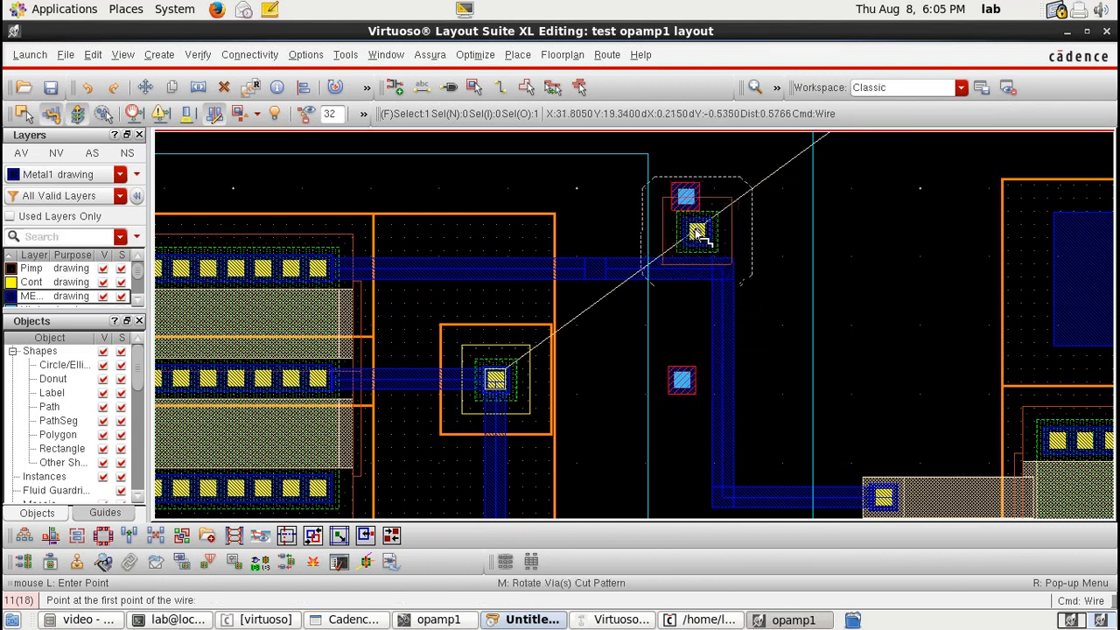
{"action": "key", "text": "Escape"}
{"action": "right_click", "coordinate": [688, 201]}
{"action": "left_click", "coordinate": [696, 174]}
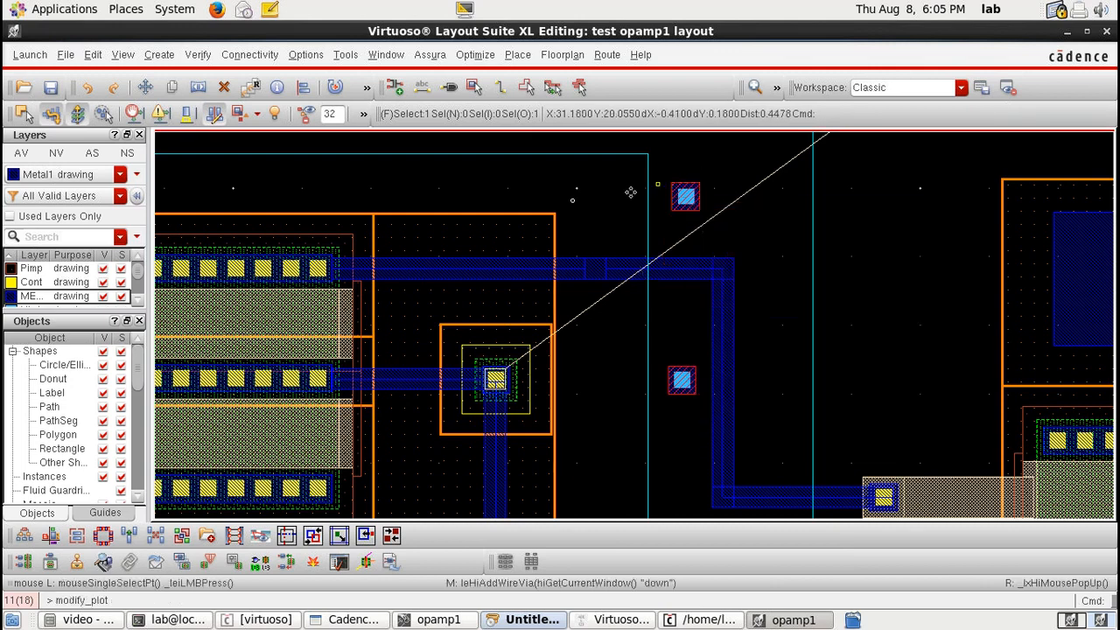
Step: Switch to Metal2 and draw a vertical wire connecting the upper M2_M1 via to the lower via
{"action": "left_click_drag", "start_coordinate": [44, 313], "coordinate": [44, 373]}
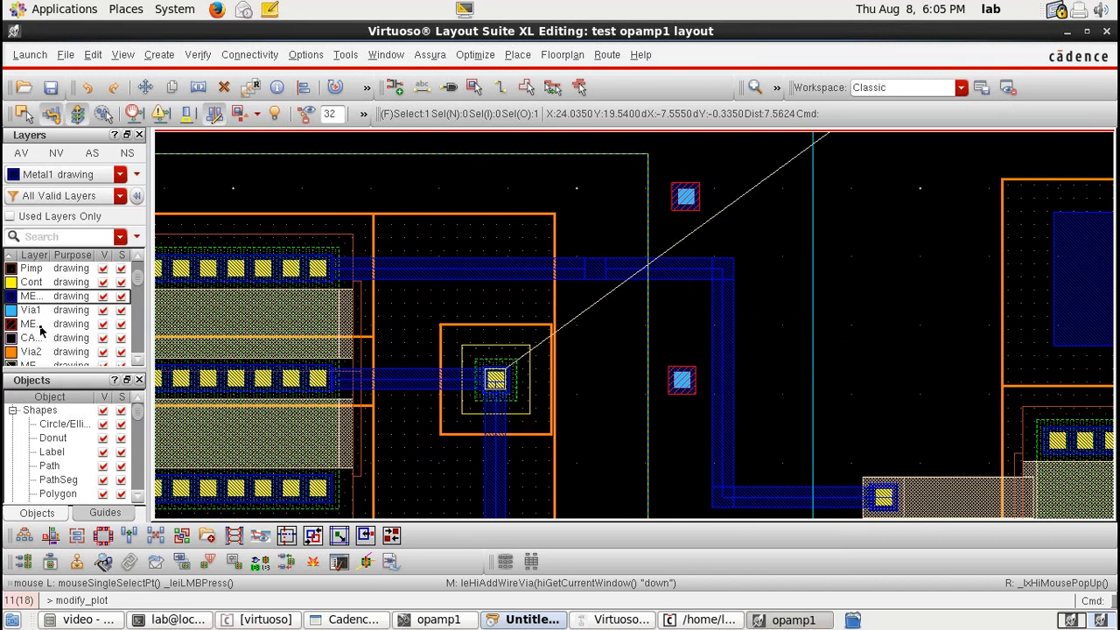
{"action": "left_click", "coordinate": [39, 325]}
{"action": "key", "text": "p"}
{"action": "left_click", "coordinate": [685, 197]}
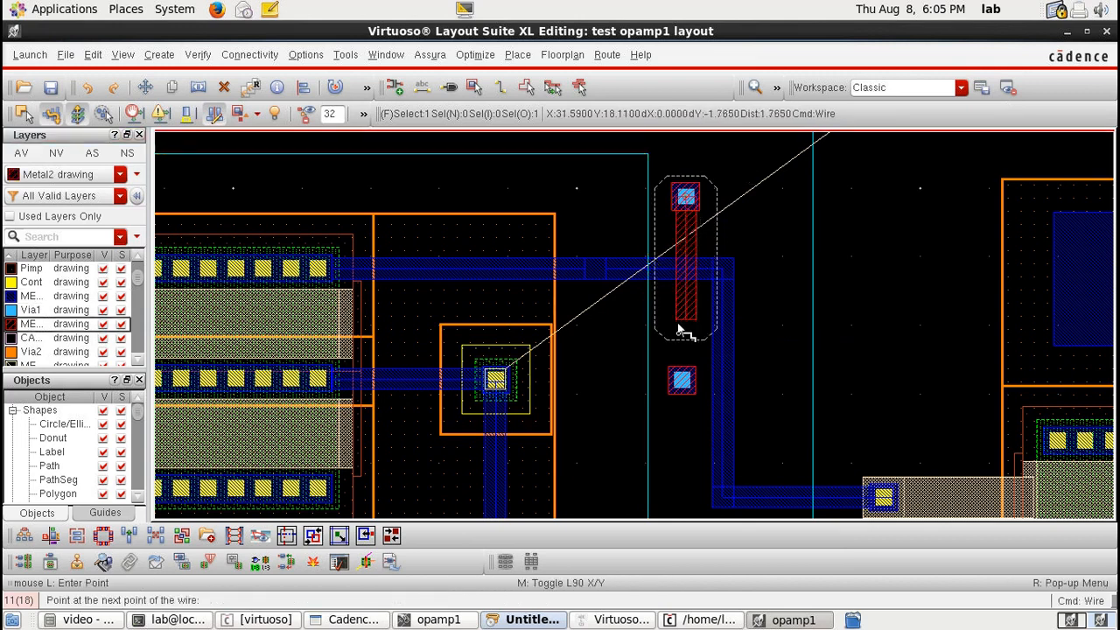
{"action": "double_click", "coordinate": [683, 379]}
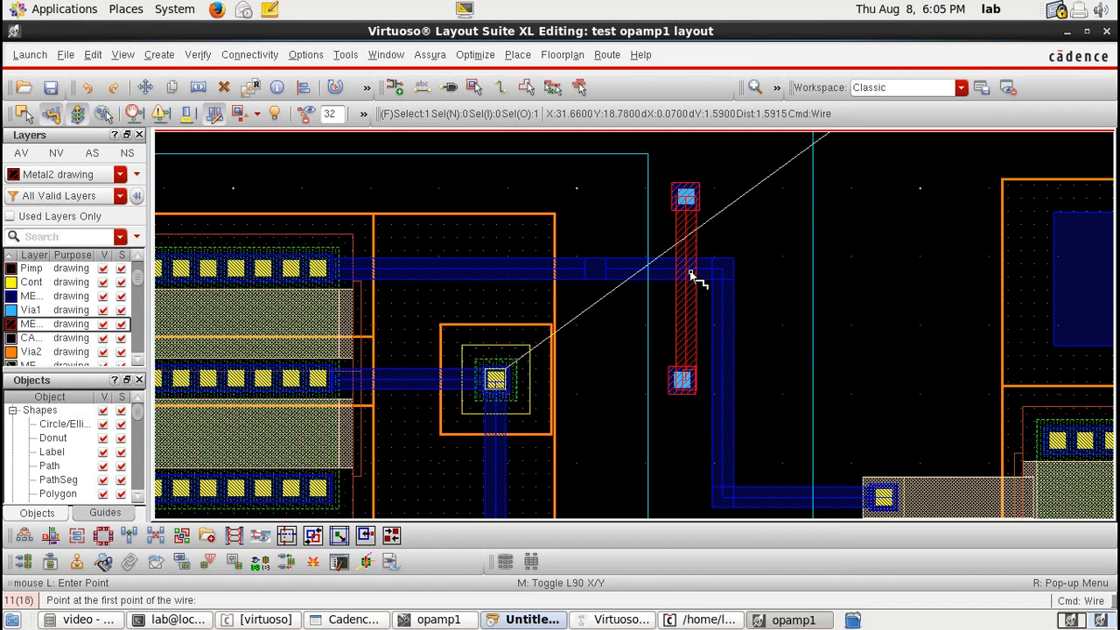
Step: Route a Metal1 wire from the upper via up toward the top of the PR boundary and across to the right
{"action": "left_click", "coordinate": [682, 380]}
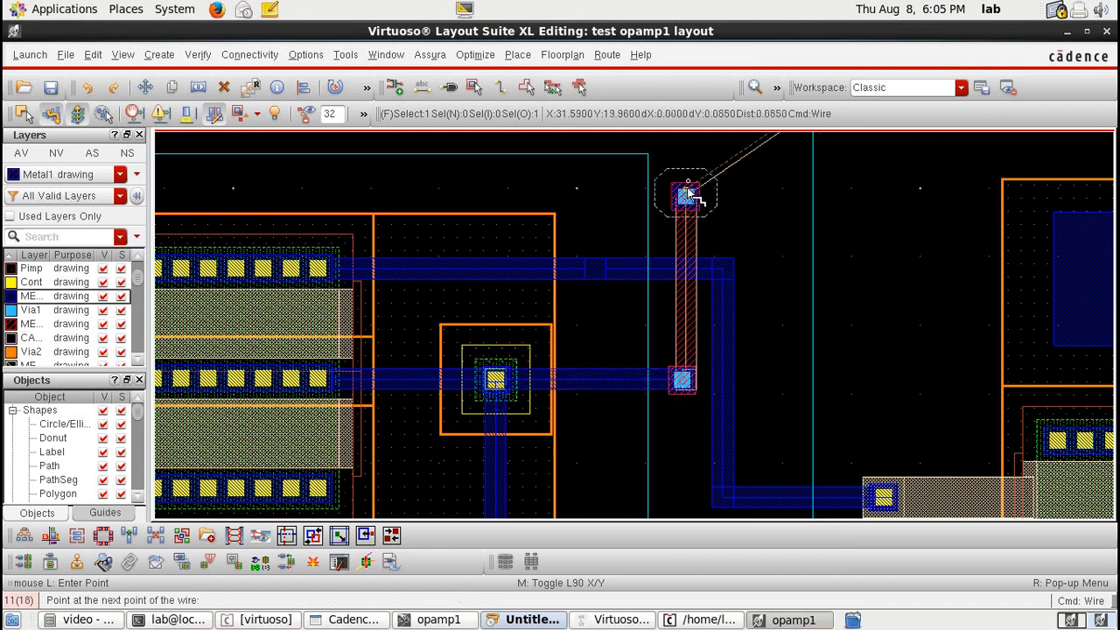
{"action": "scroll", "coordinate": [695, 175], "scroll_direction": "up", "scroll_amount": 1}
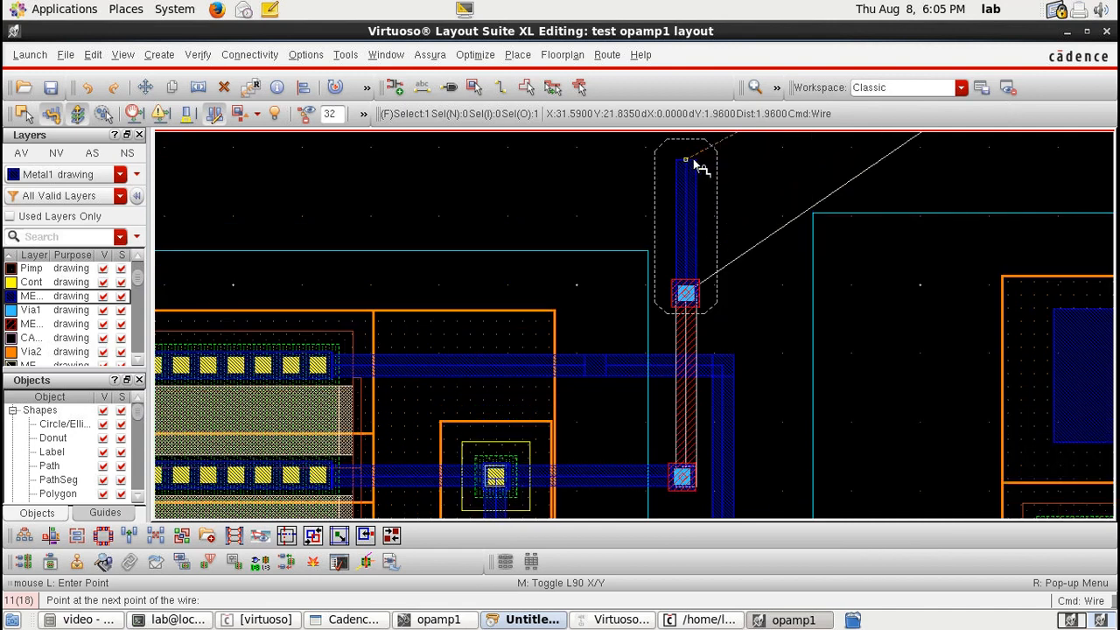
{"action": "scroll", "coordinate": [700, 166], "scroll_direction": "up", "scroll_amount": 3}
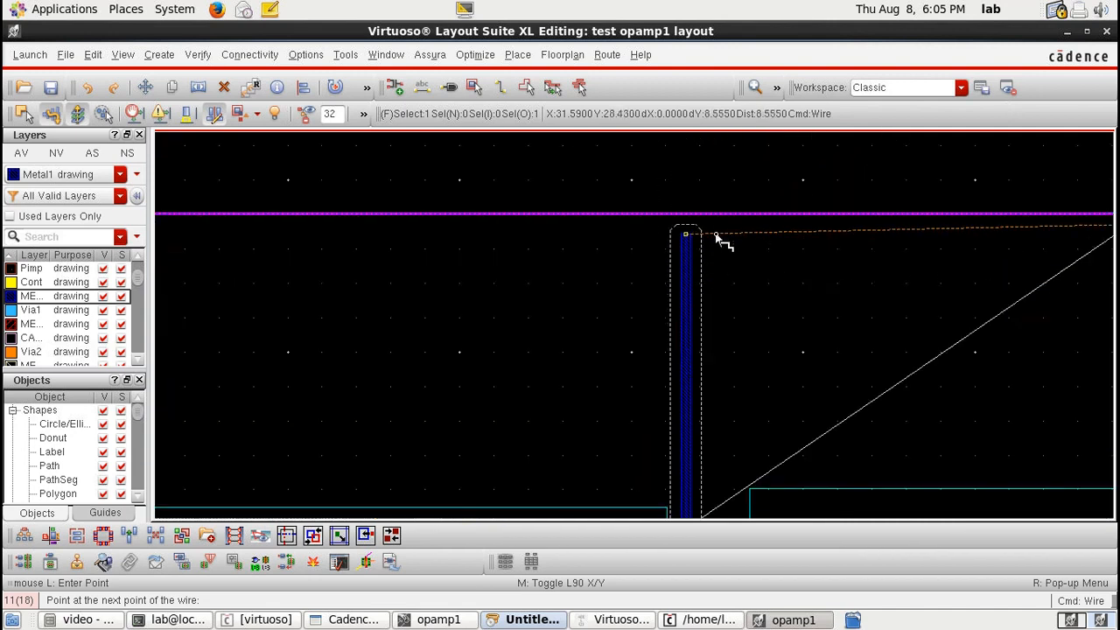
{"action": "left_click", "coordinate": [716, 232]}
{"action": "key", "text": "Right"}
{"action": "key", "text": "Right"}
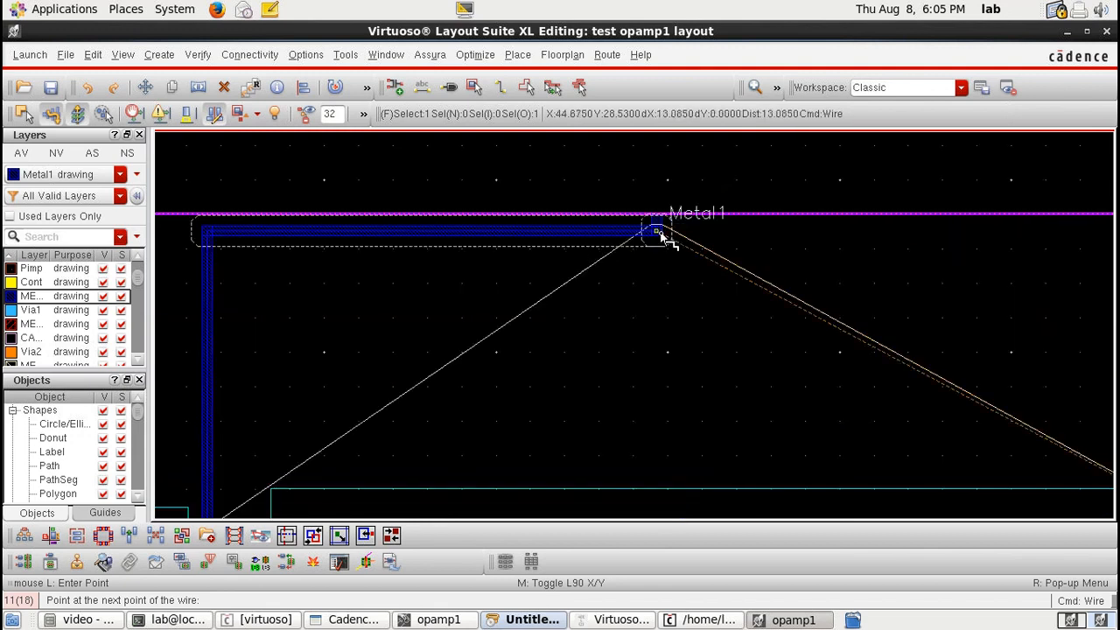
{"action": "left_click", "coordinate": [661, 234]}
Step: Route a Metal1 wire from the wide transistor's top contact up and left to join the top wire
{"action": "key", "text": "f"}
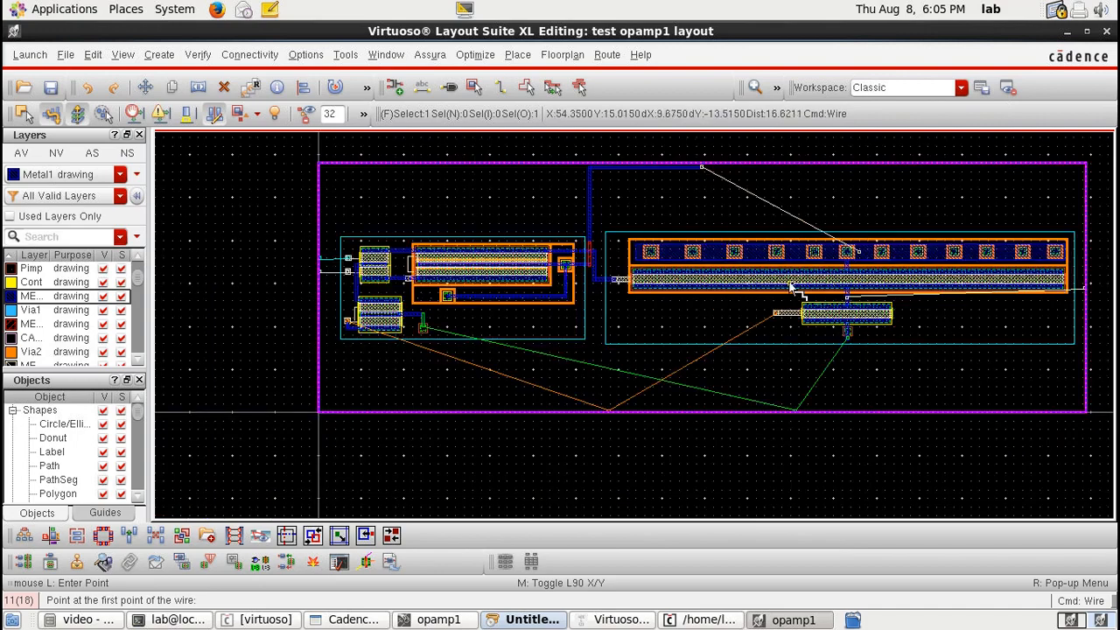
{"action": "key", "text": "Right"}
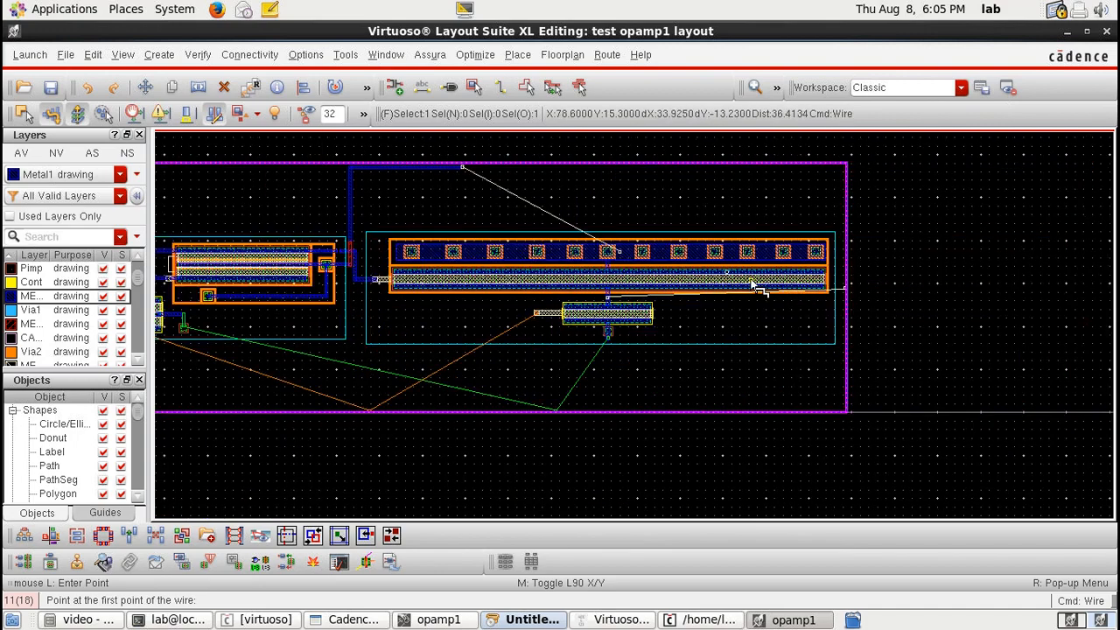
{"action": "left_click", "coordinate": [619, 252]}
{"action": "scroll", "coordinate": [616, 217], "scroll_direction": "up", "scroll_amount": 2}
{"action": "key", "text": "Up"}
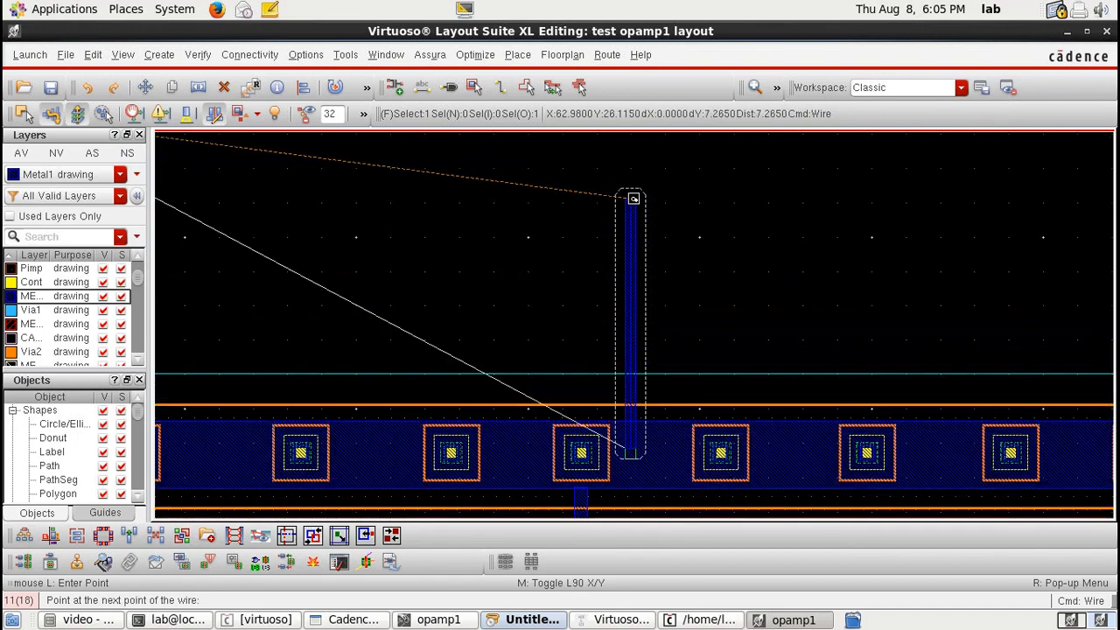
{"action": "left_click", "coordinate": [632, 199]}
{"action": "key", "text": "Left"}
{"action": "key", "text": "Left"}
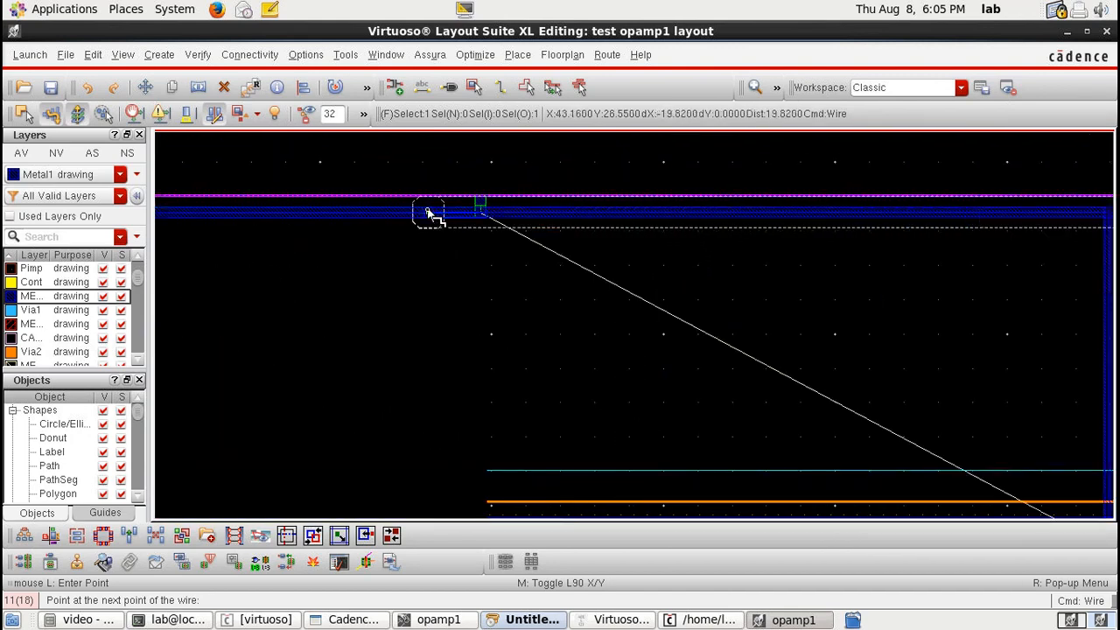
{"action": "double_click", "coordinate": [429, 214]}
Step: Connect each of the two input pins to its neighbouring input transistor contact with a short Metal1 wire
{"action": "key", "text": "f"}
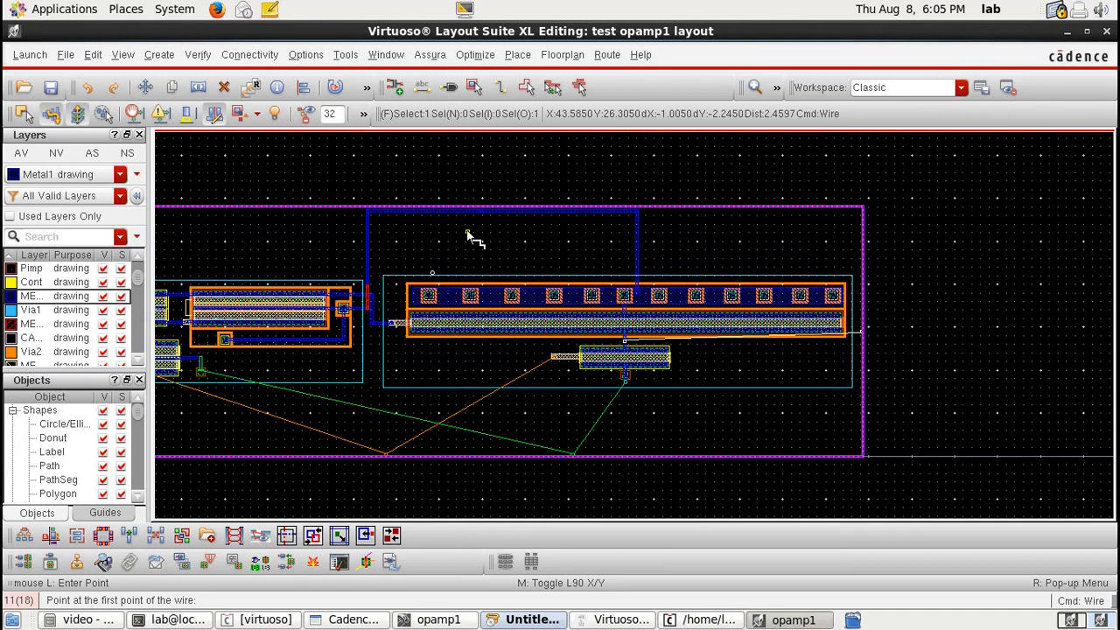
{"action": "key", "text": "Left"}
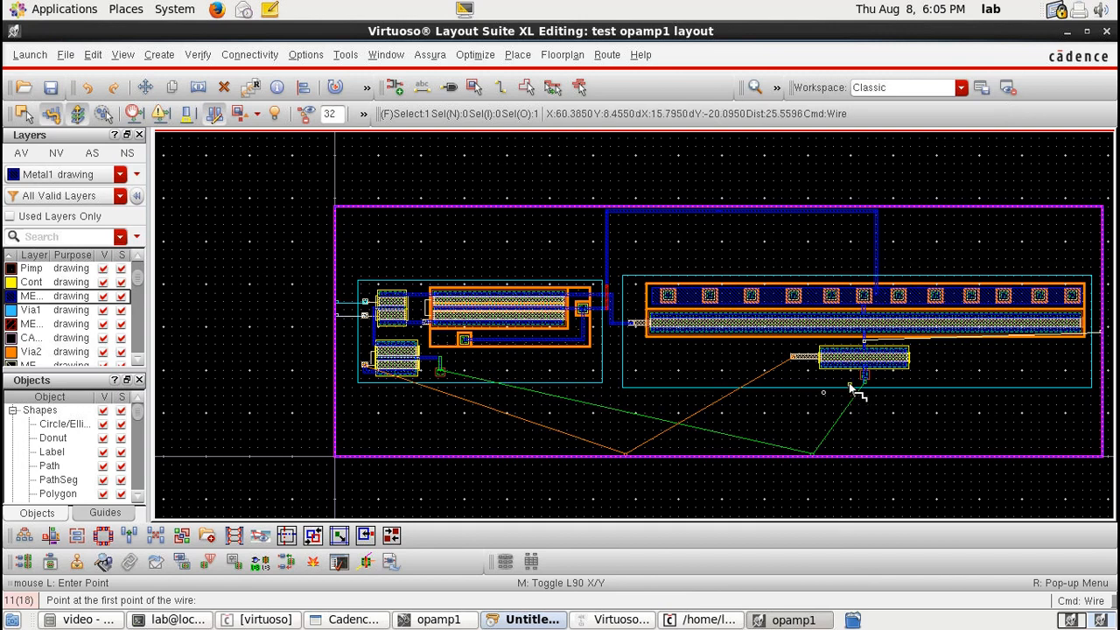
{"action": "scroll", "coordinate": [342, 308], "scroll_direction": "up", "scroll_amount": 3, "text": "ctrl"}
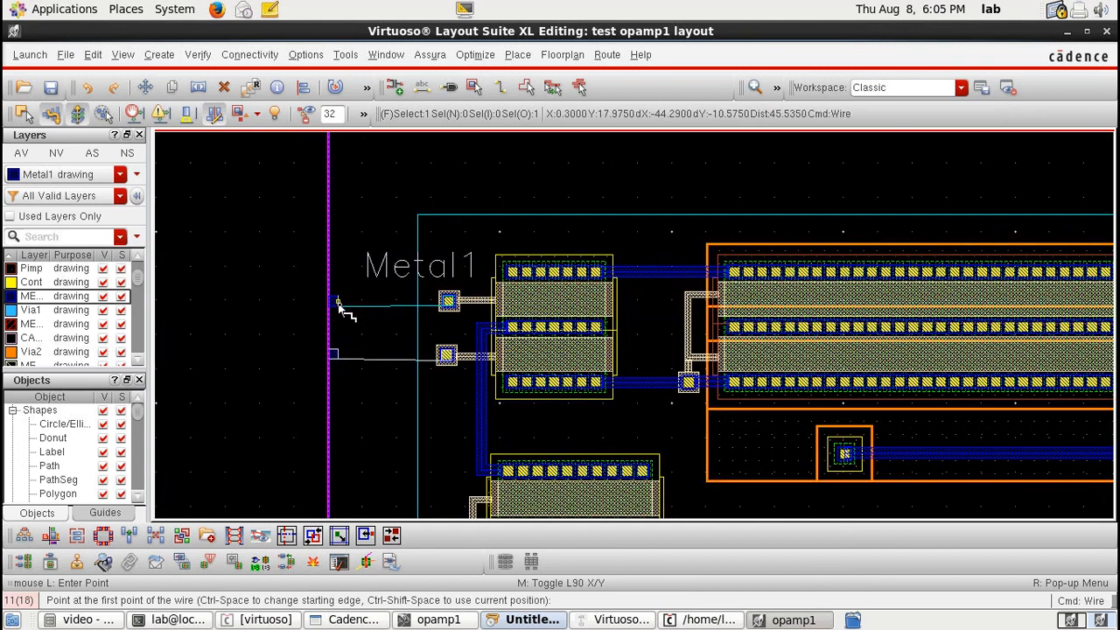
{"action": "left_click", "coordinate": [339, 304]}
{"action": "left_click", "coordinate": [448, 304]}
{"action": "left_click", "coordinate": [338, 358]}
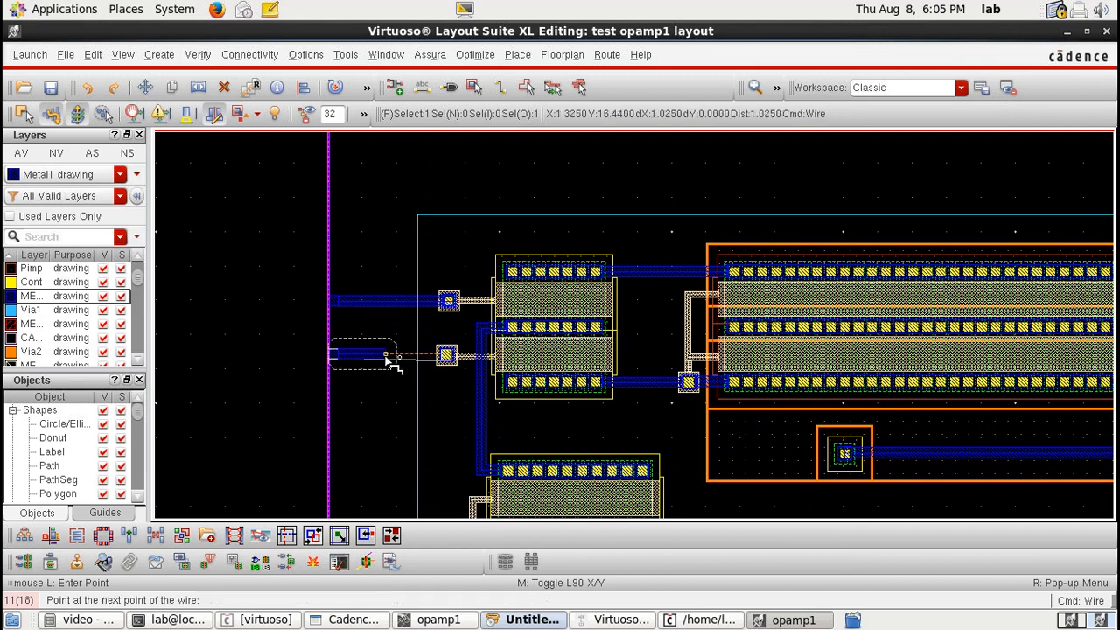
{"action": "double_click", "coordinate": [447, 357]}
Step: Route a Metal1 wire from the lower-left transistor's contact down, across, and up to the small transistor's left contact
{"action": "scroll", "coordinate": [530, 329], "scroll_direction": "down", "scroll_amount": 3, "text": "ctrl"}
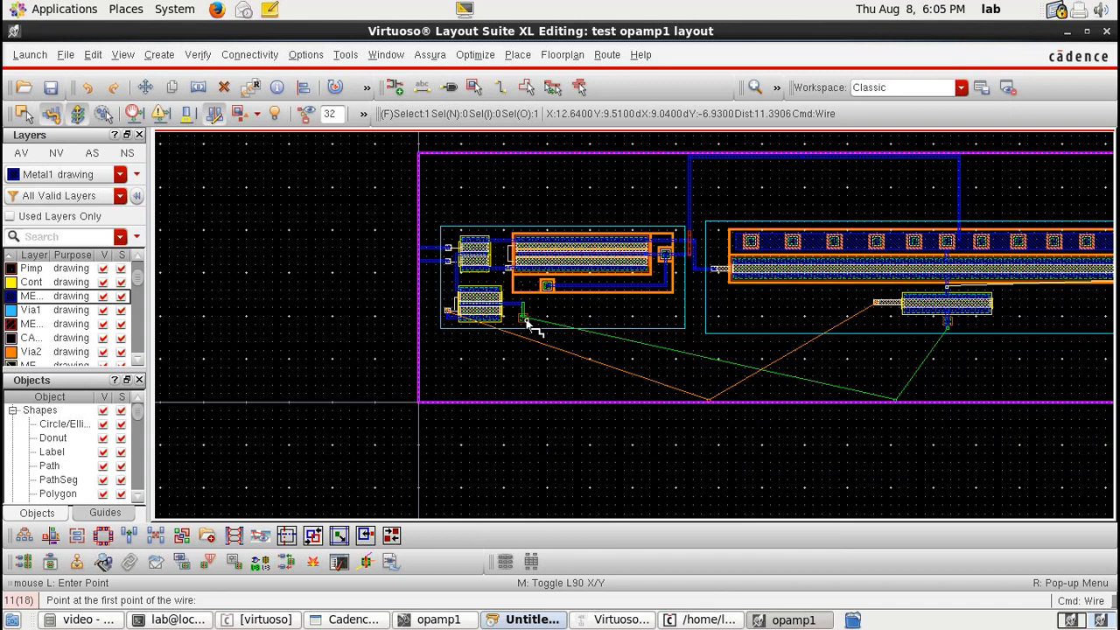
{"action": "scroll", "coordinate": [443, 315], "scroll_direction": "up", "scroll_amount": 3, "text": "ctrl"}
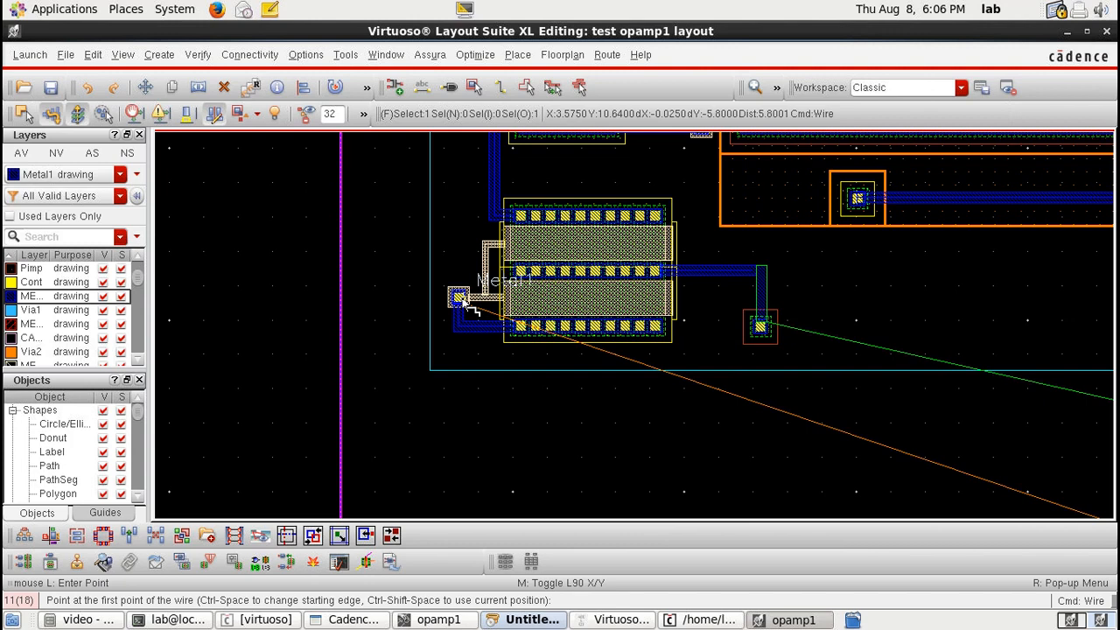
{"action": "left_click", "coordinate": [461, 299]}
{"action": "scroll", "coordinate": [429, 385], "scroll_direction": "down", "scroll_amount": 2, "text": "ctrl"}
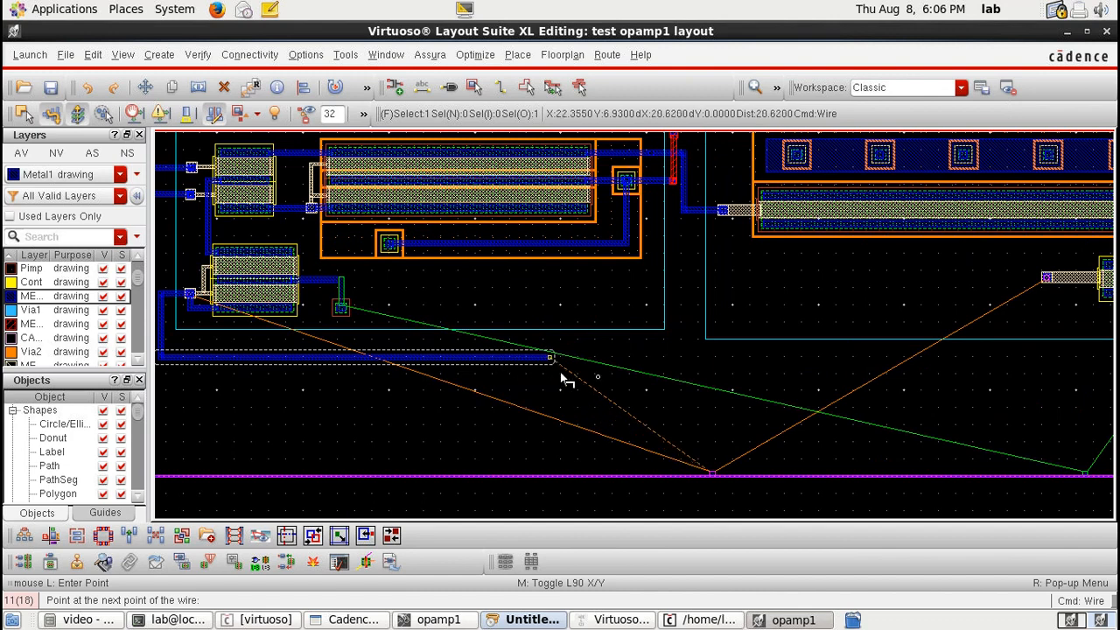
{"action": "key", "text": "Right"}
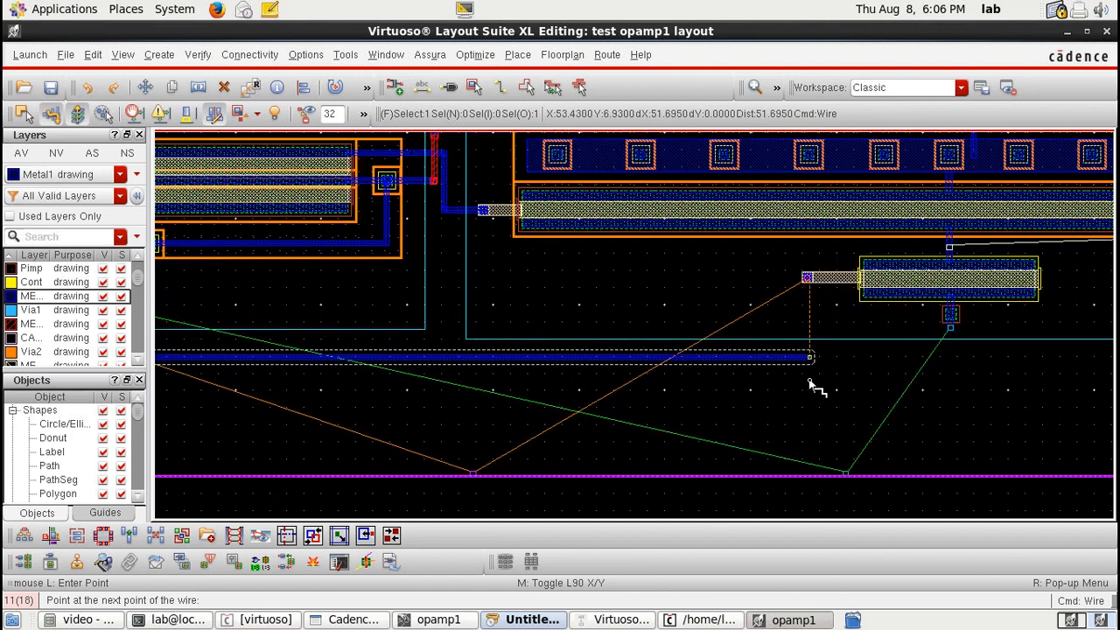
{"action": "double_click", "coordinate": [809, 385]}
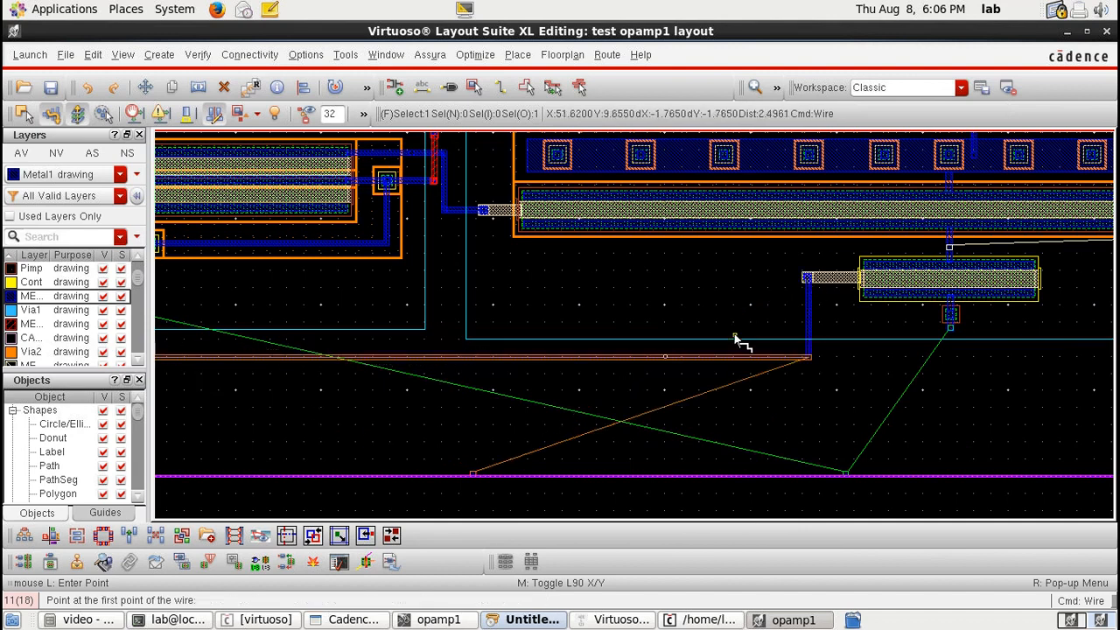
Step: Try to move the pin on the bottom boundary upward, then undo the move
{"action": "key", "text": "Left"}
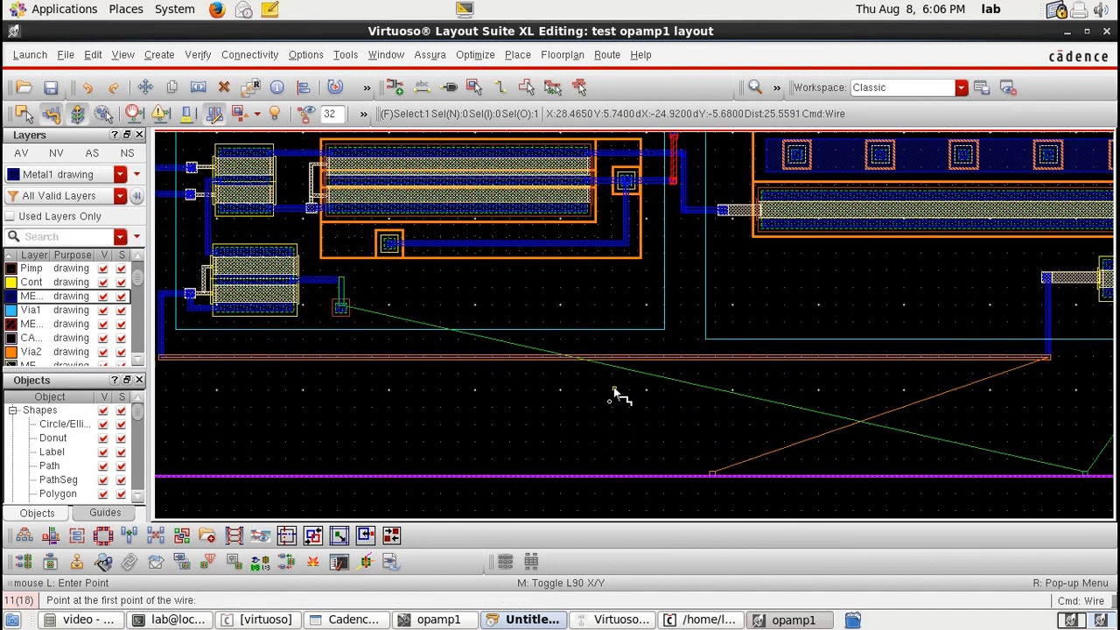
{"action": "key", "text": "m"}
{"action": "left_click", "coordinate": [712, 475]}
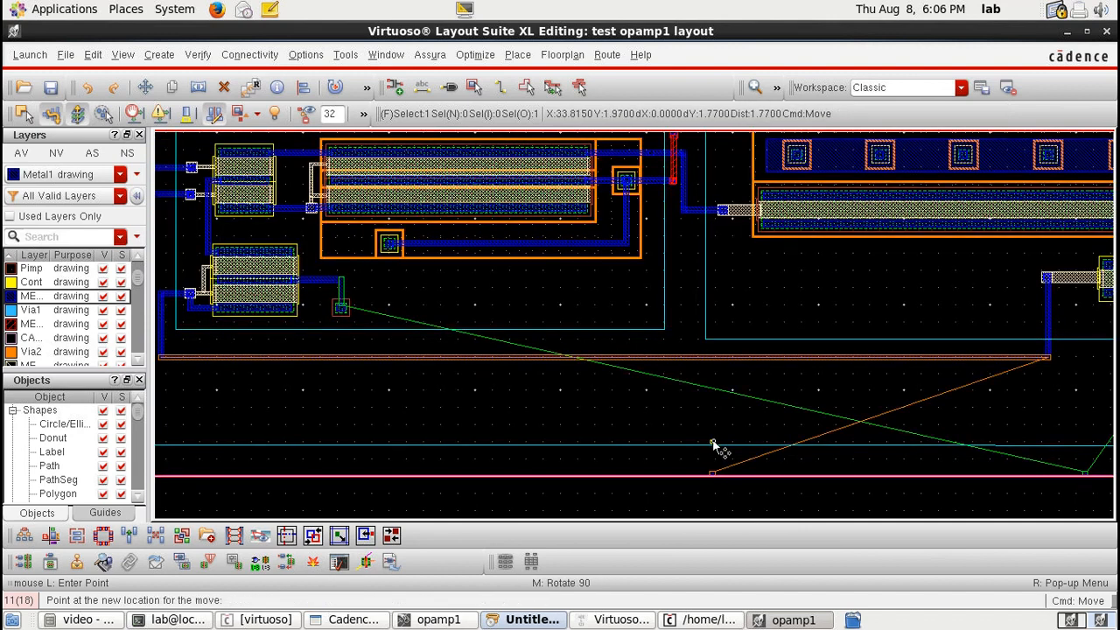
{"action": "left_click", "coordinate": [714, 446]}
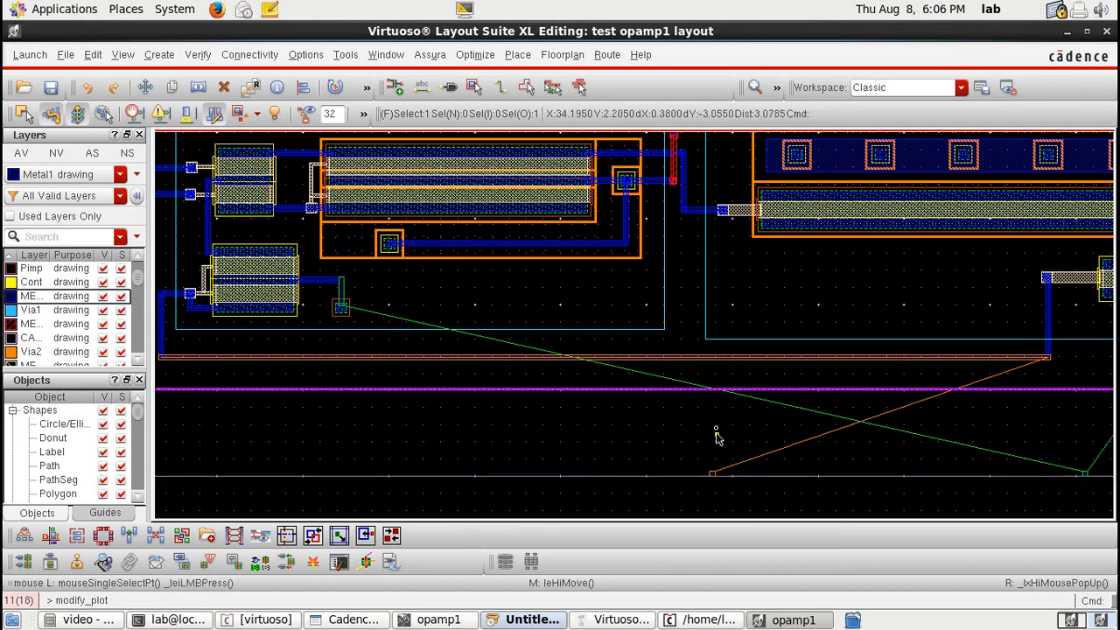
{"action": "key", "text": "u"}
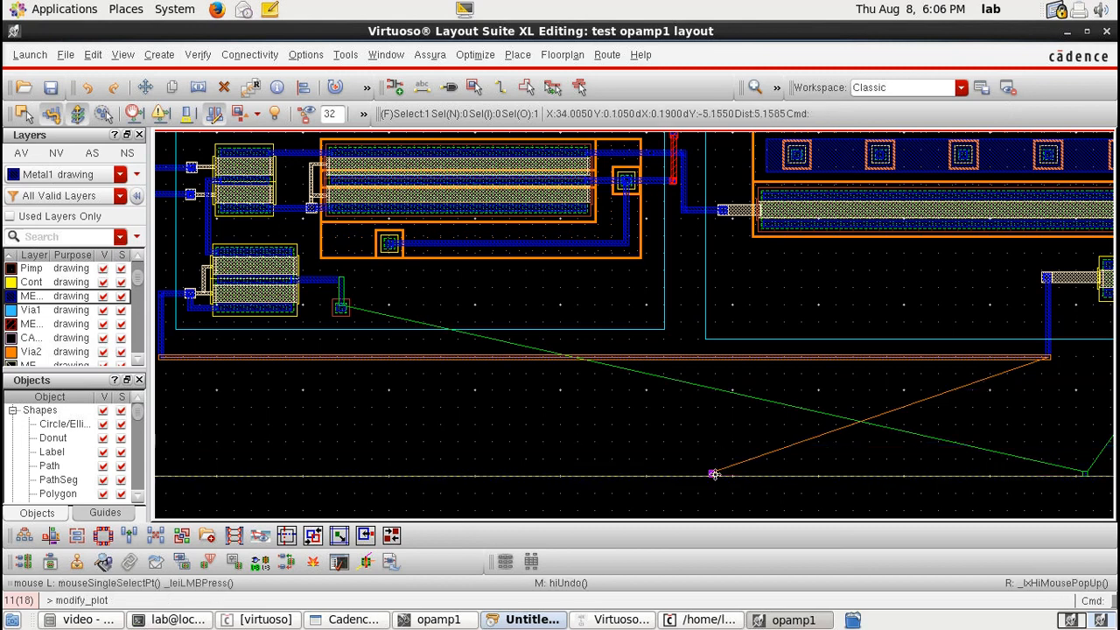
Step: Move the bottom pin up below the long horizontal wire and connect it to that wire with a vertical Metal1 wire
{"action": "left_click_drag", "start_coordinate": [714, 475], "coordinate": [712, 412]}
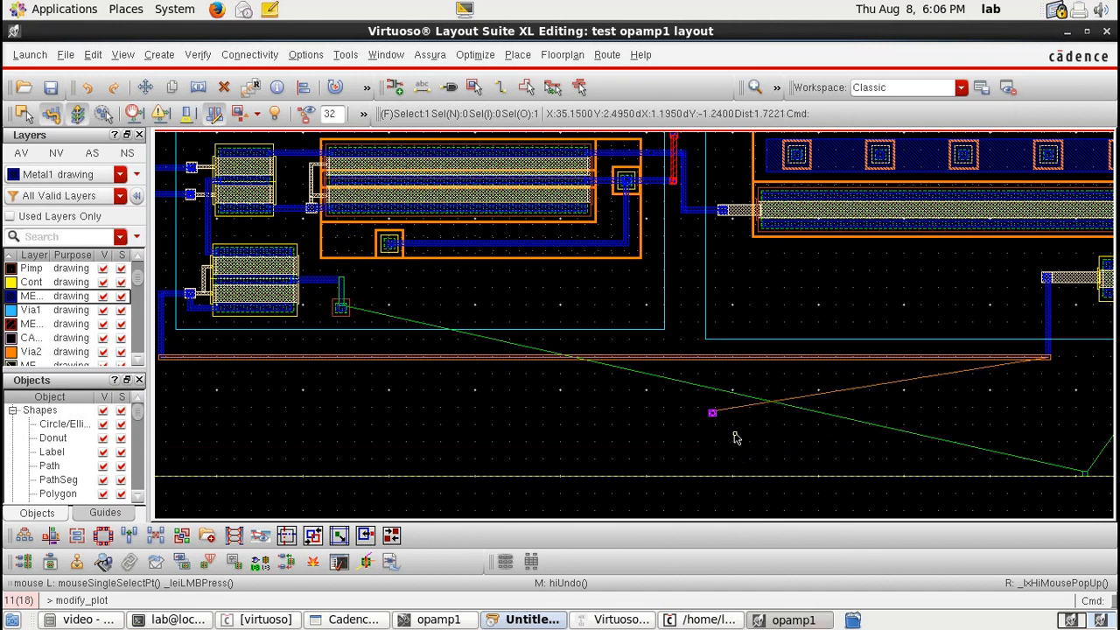
{"action": "key", "text": "p"}
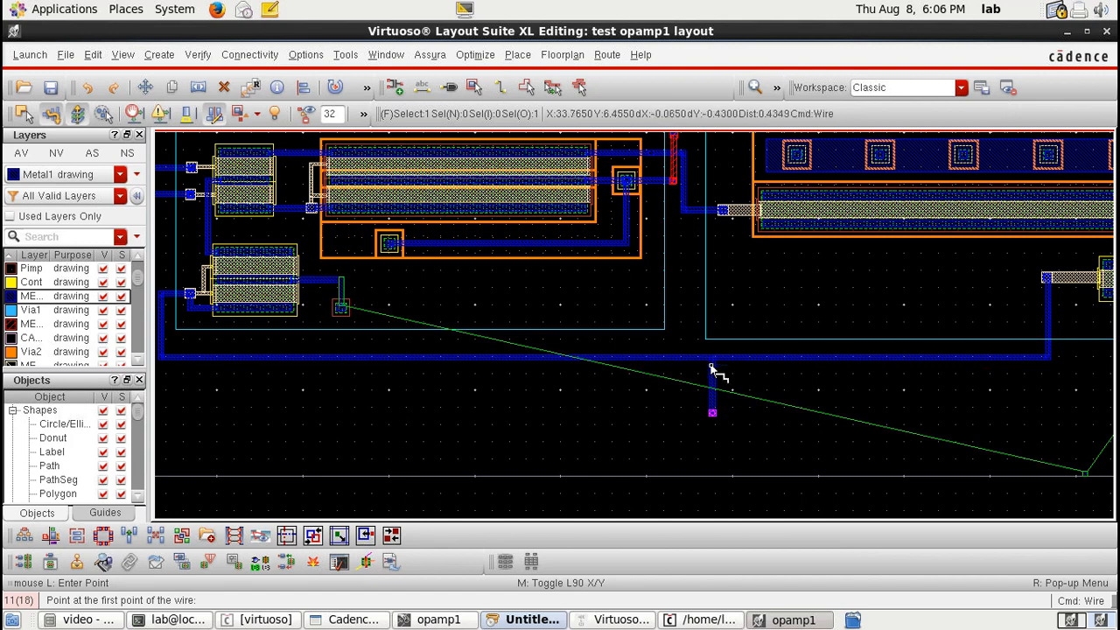
Step: Move the other bottom pin up below the small transistor, near its gate connection
{"action": "key", "text": "Right"}
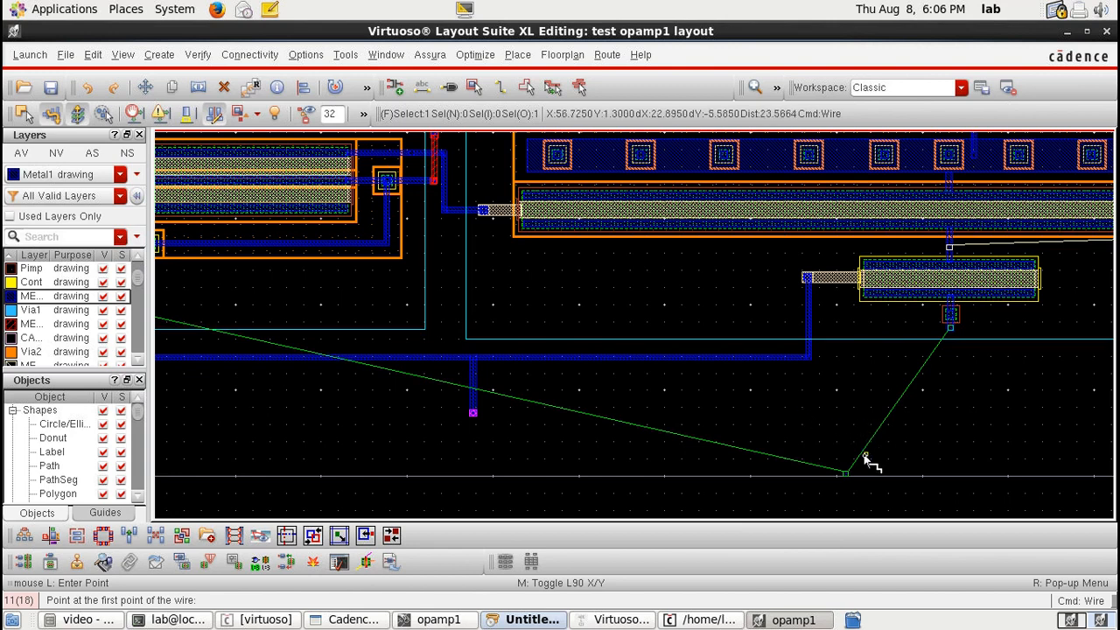
{"action": "key", "text": "m"}
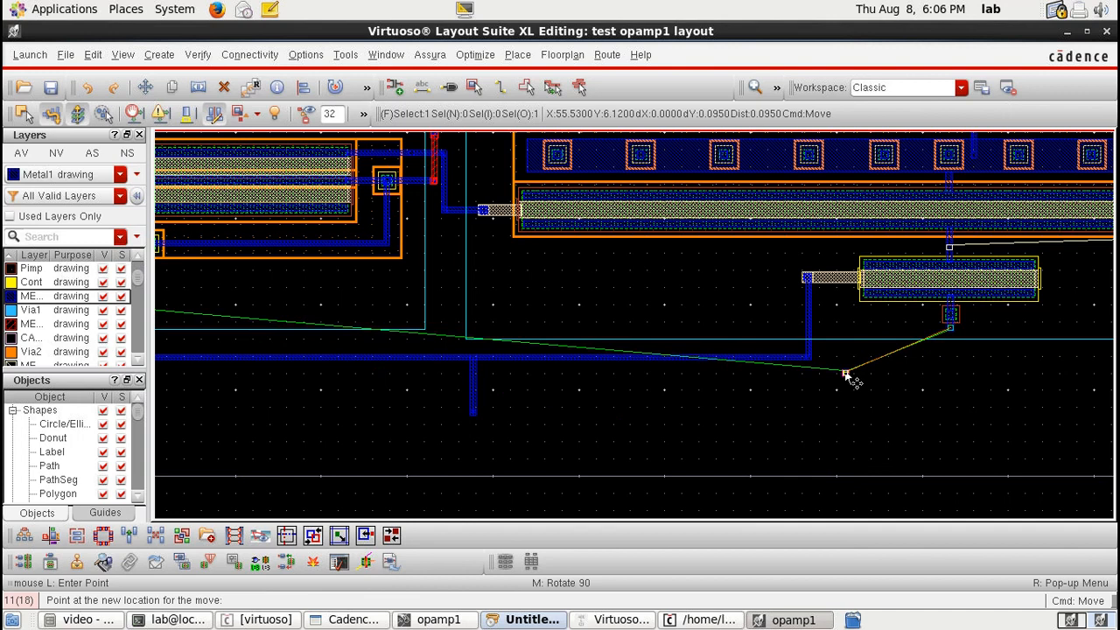
{"action": "left_click", "coordinate": [845, 388]}
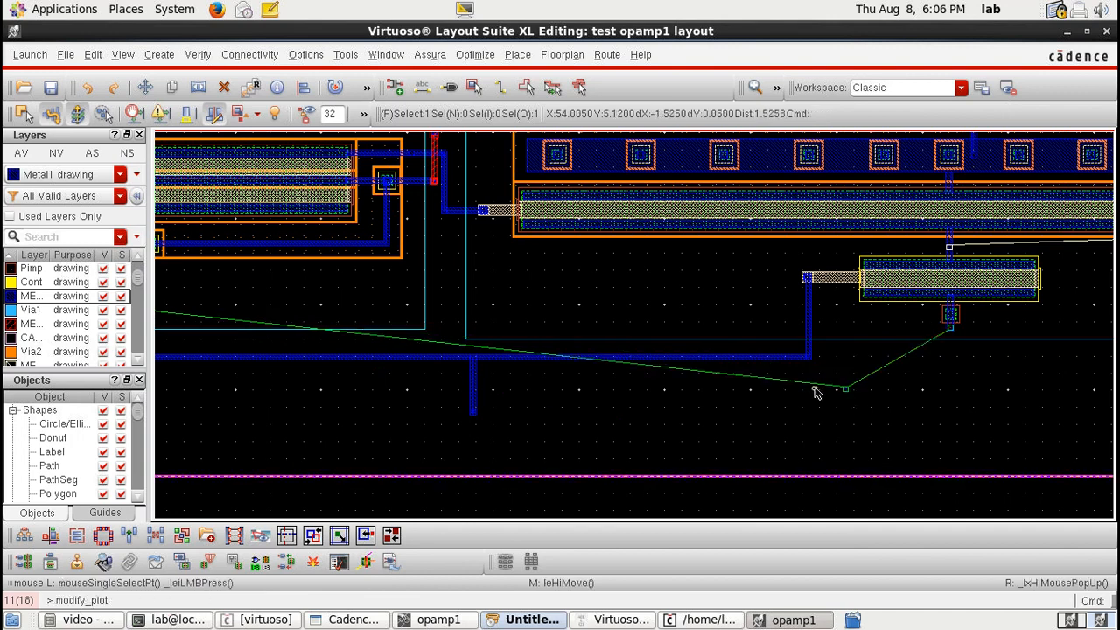
Step: Place two single M2_M1 vias side by side just above the long horizontal Metal1 wire
{"action": "scroll", "coordinate": [800, 352], "scroll_direction": "up", "scroll_amount": 2, "text": "ctrl"}
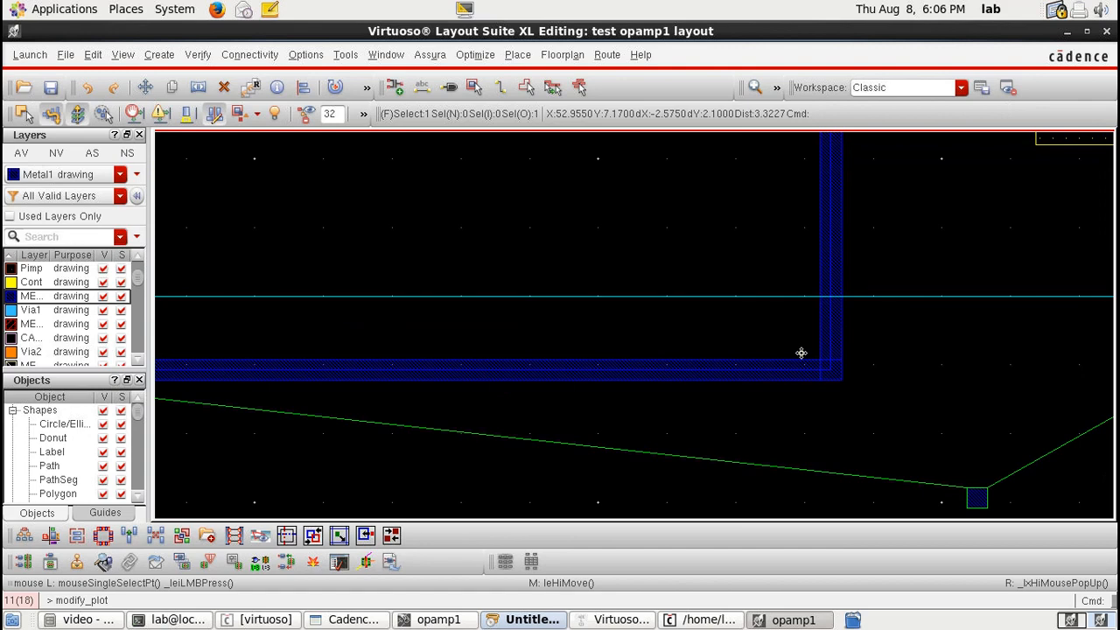
{"action": "key", "text": "p"}
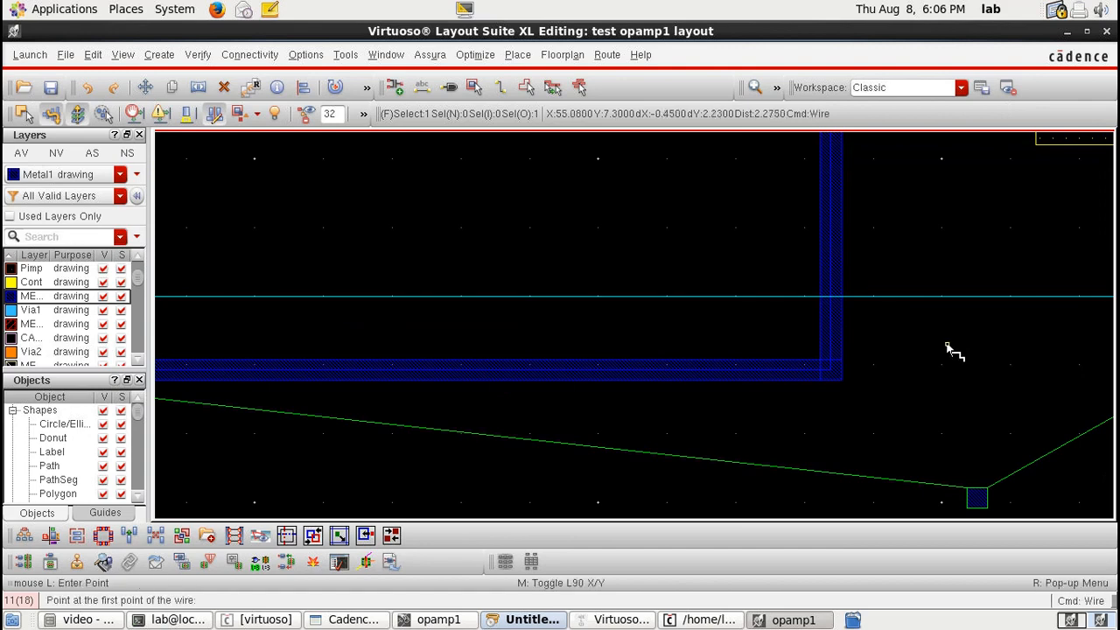
{"action": "key", "text": "o"}
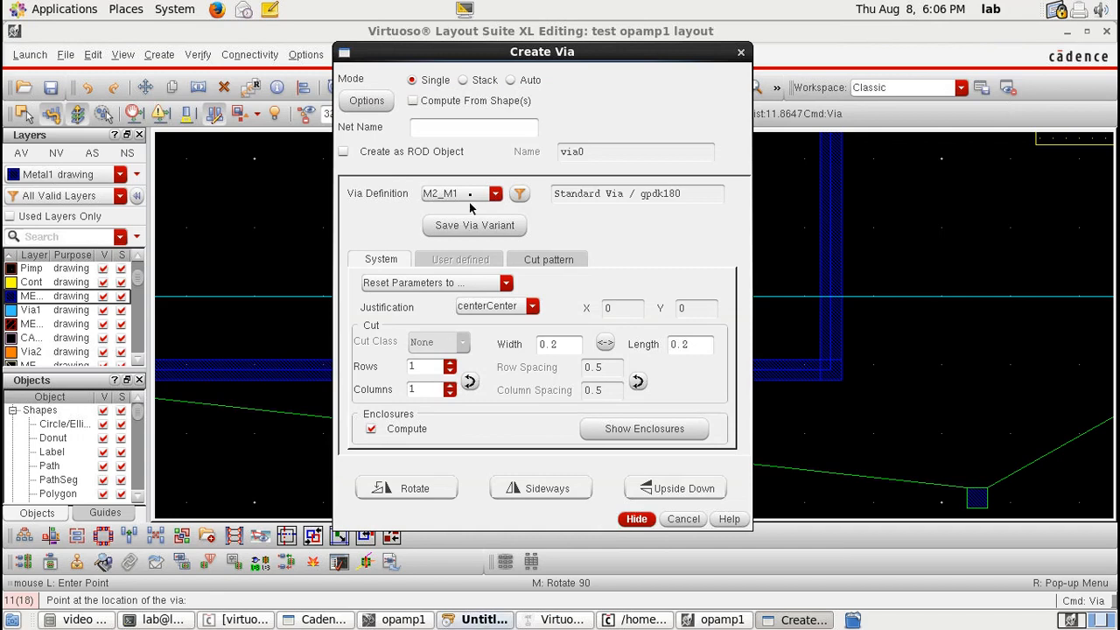
{"action": "key", "text": "Return"}
{"action": "left_click", "coordinate": [748, 321]}
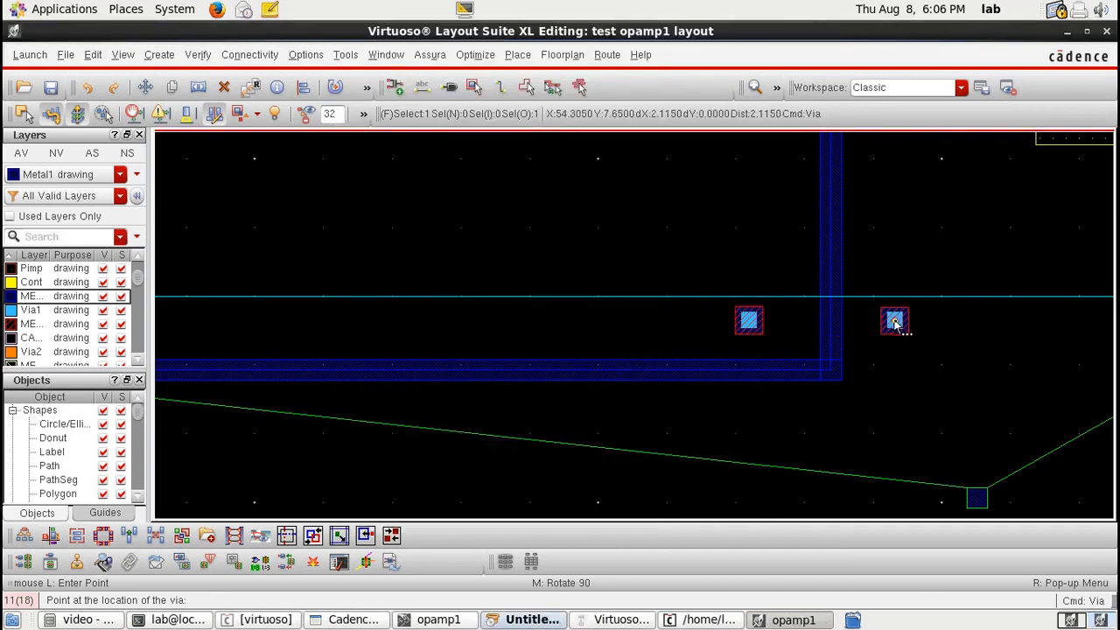
{"action": "left_click", "coordinate": [895, 321]}
{"action": "key", "text": "Escape"}
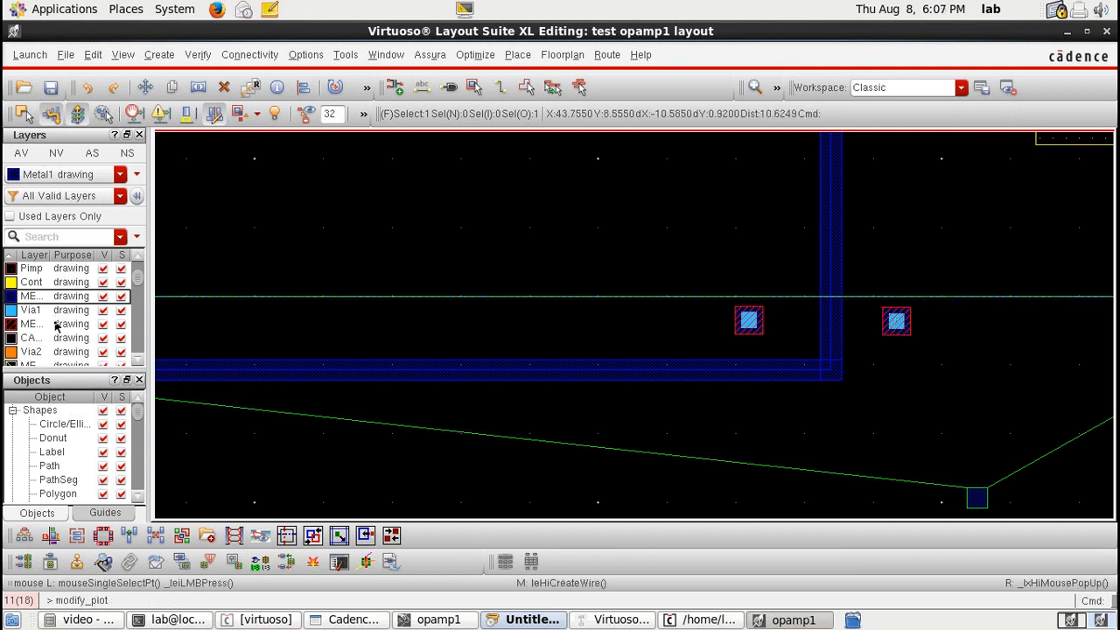
Step: Switch to Metal2 and route a wire connecting the two new vias
{"action": "left_click", "coordinate": [55, 326]}
{"action": "key", "text": "p"}
{"action": "left_click", "coordinate": [749, 320]}
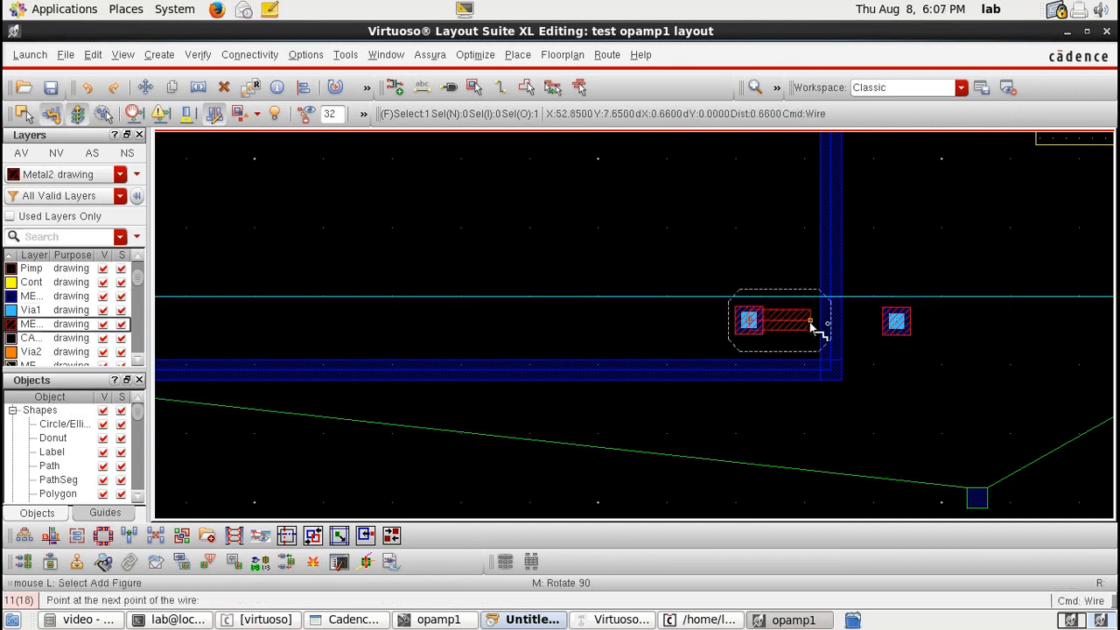
{"action": "double_click", "coordinate": [896, 322]}
Step: Route Metal1 wires from the bottom pin up to the right via and on to below the small transistor's gate contact
{"action": "left_click", "coordinate": [978, 498]}
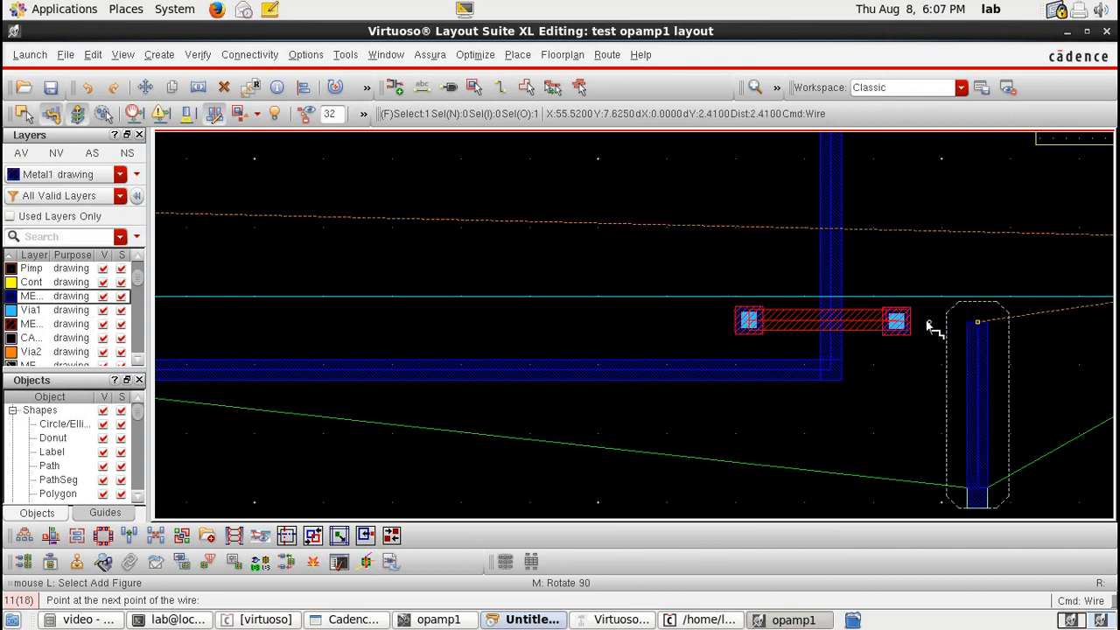
{"action": "double_click", "coordinate": [898, 321]}
{"action": "scroll", "coordinate": [969, 321], "scroll_direction": "down", "scroll_amount": 1}
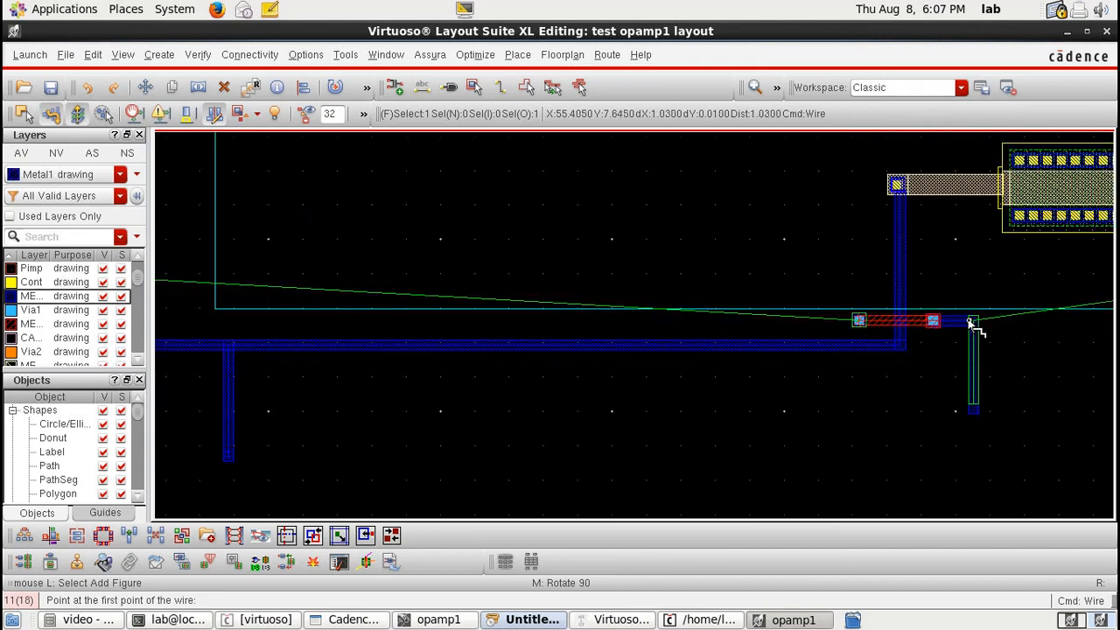
{"action": "left_click", "coordinate": [971, 322]}
{"action": "key", "text": "Right"}
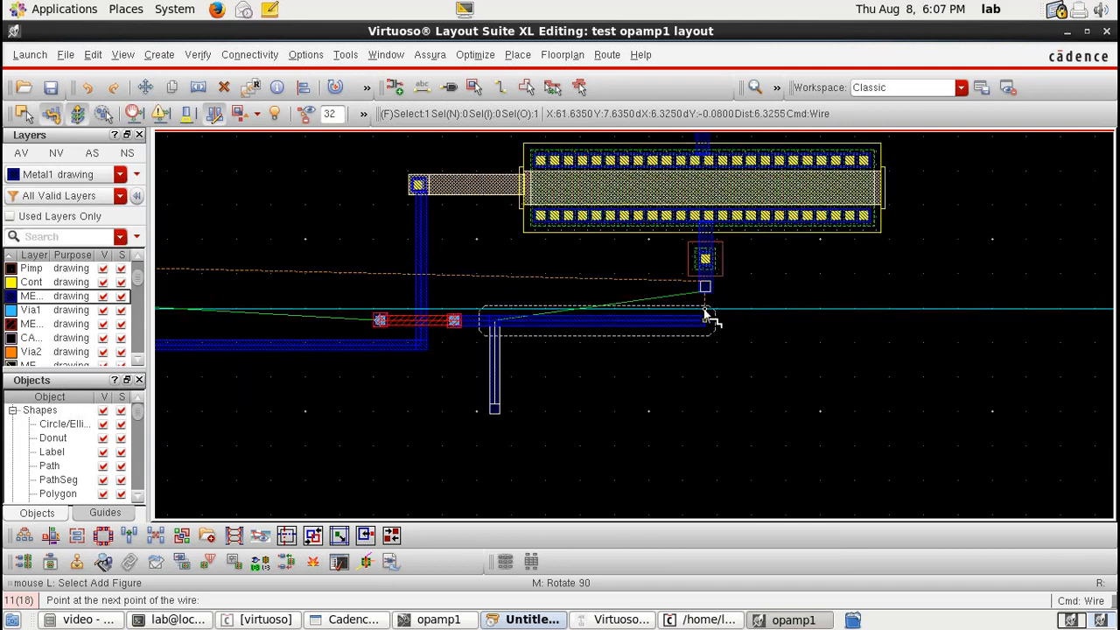
{"action": "double_click", "coordinate": [709, 322]}
Step: Route a Metal1 wire from the left via across and up to the lower-left transistor's gate contact
{"action": "scroll", "coordinate": [600, 333], "scroll_direction": "down", "scroll_amount": 1}
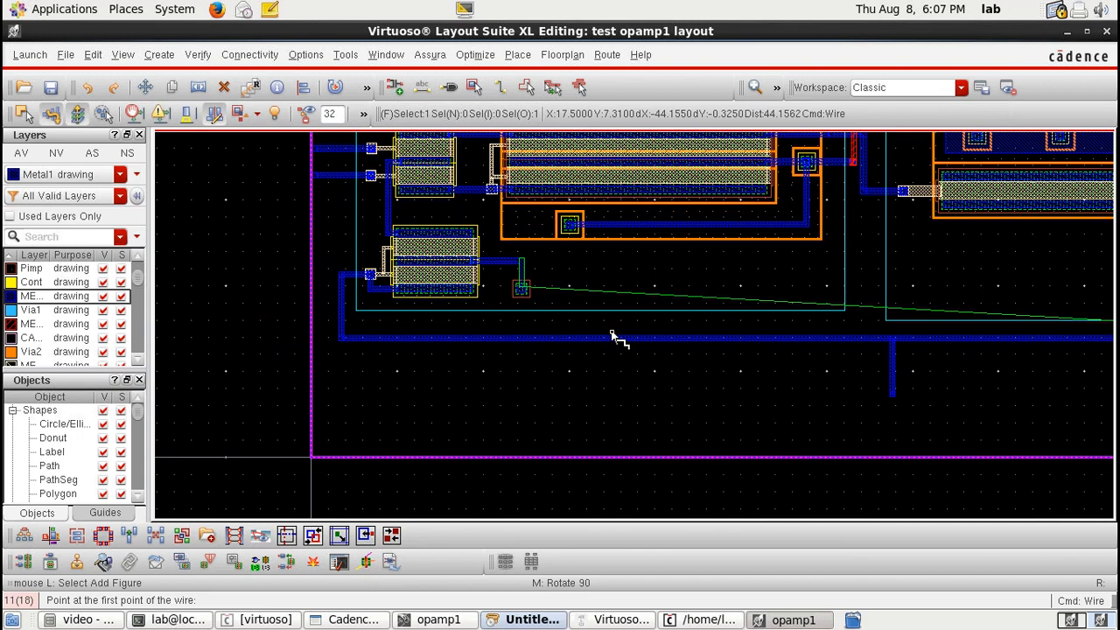
{"action": "key", "text": "Right"}
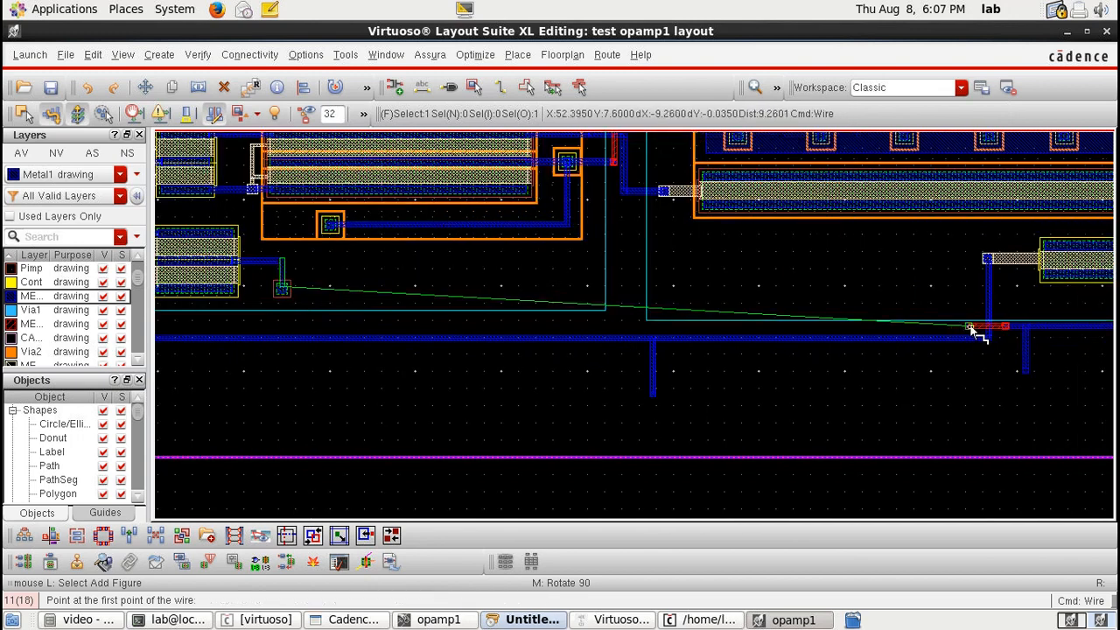
{"action": "left_click", "coordinate": [971, 328]}
{"action": "scroll", "coordinate": [283, 329], "scroll_direction": "up", "scroll_amount": 2}
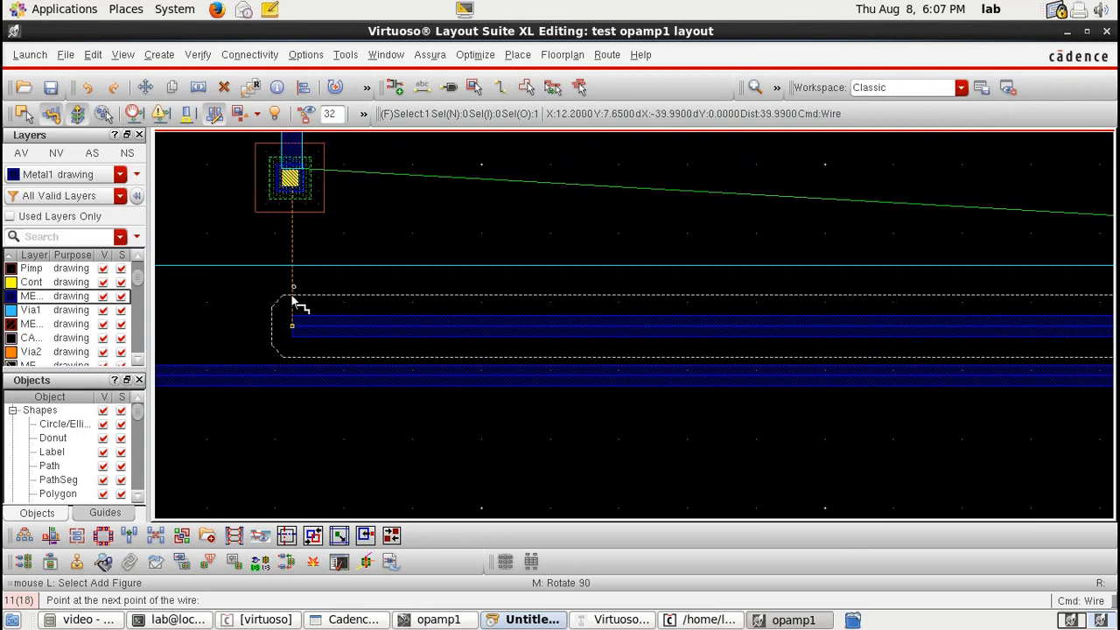
{"action": "left_click", "coordinate": [292, 186]}
Step: Route a Metal1 wire from the large transistor's lower connection rightward toward the right-side pin
{"action": "scroll", "coordinate": [292, 186], "scroll_direction": "down", "scroll_amount": 3}
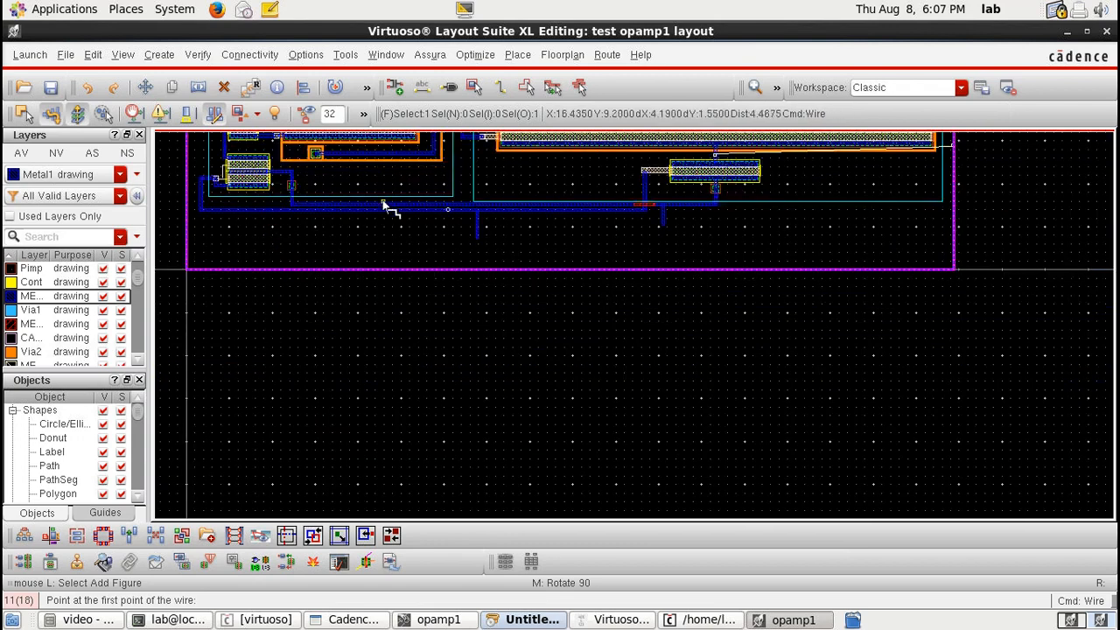
{"action": "scroll", "coordinate": [645, 205], "scroll_direction": "up", "scroll_amount": 2}
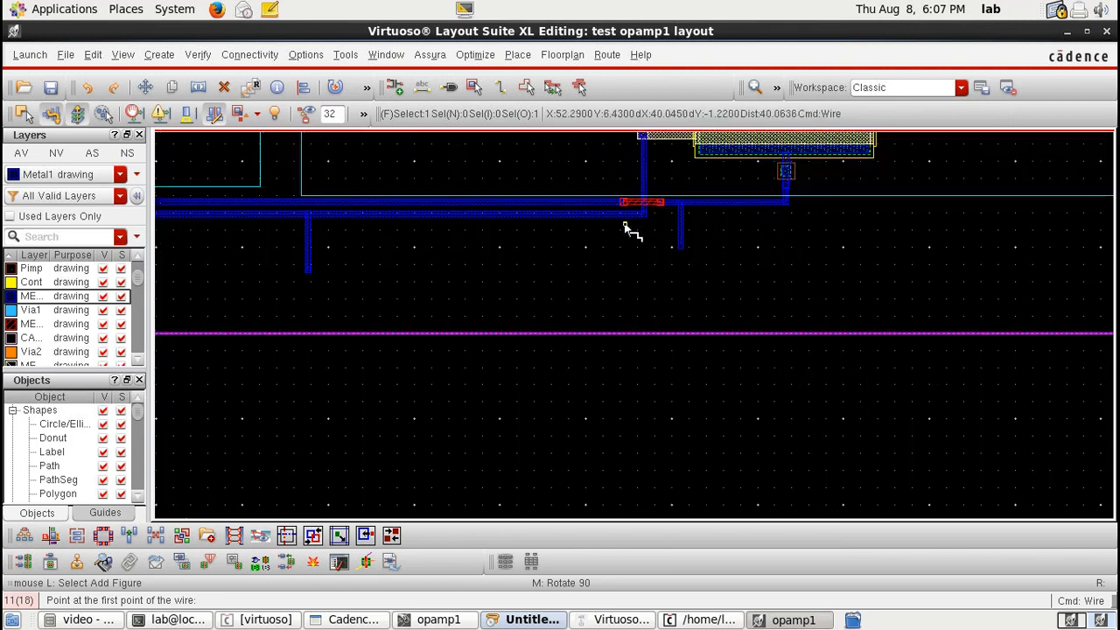
{"action": "scroll", "coordinate": [625, 228], "scroll_direction": "down", "scroll_amount": 1}
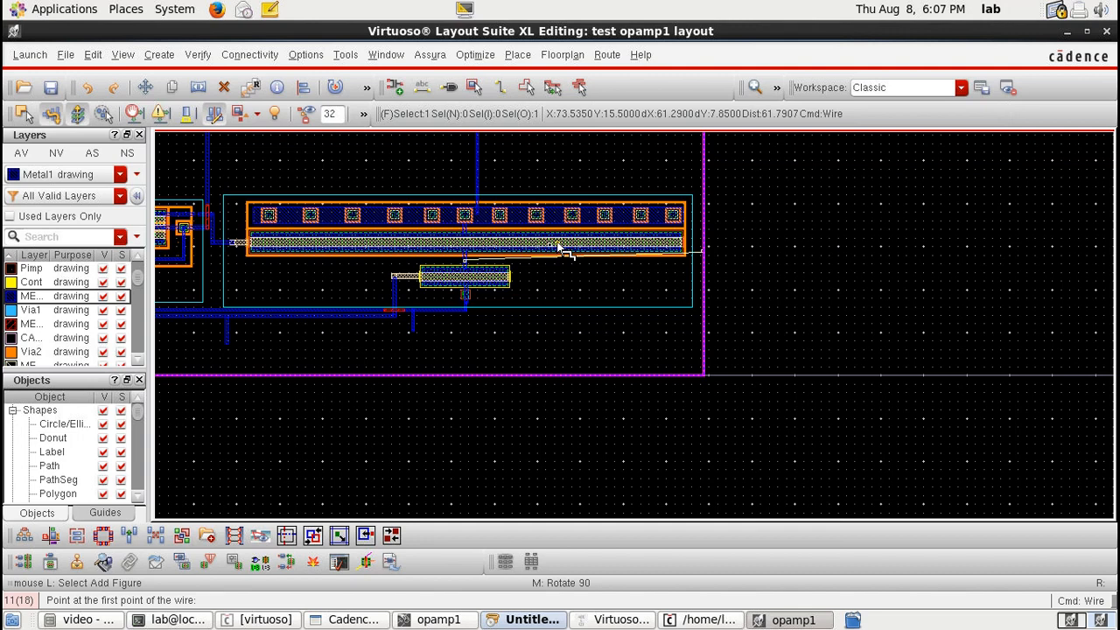
{"action": "left_click", "coordinate": [460, 260]}
{"action": "scroll", "coordinate": [460, 261], "scroll_direction": "up", "scroll_amount": 1}
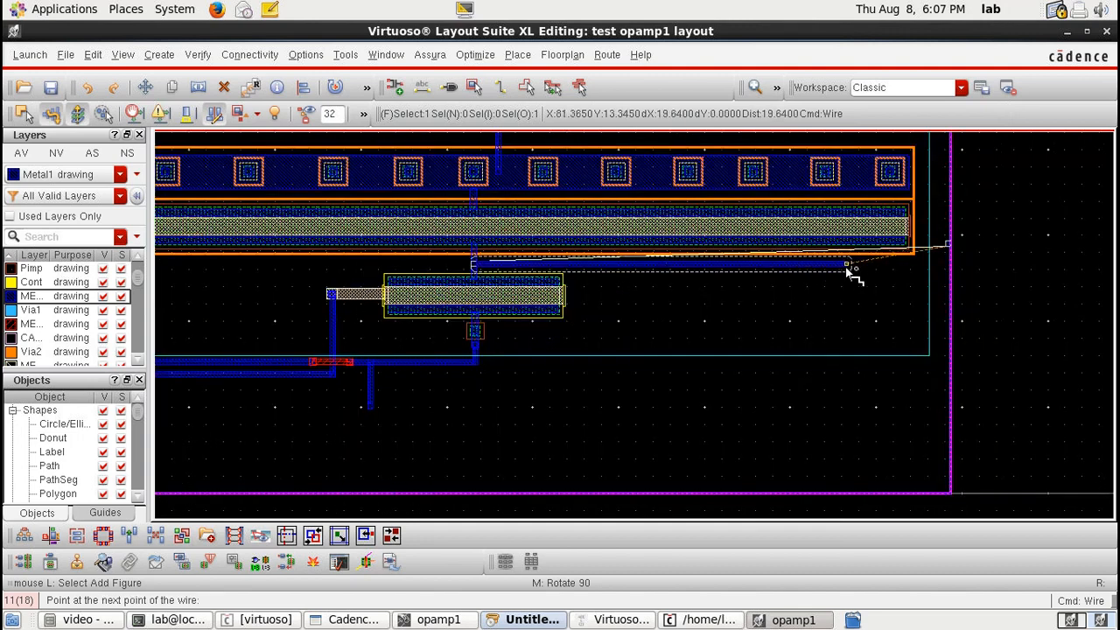
{"action": "double_click", "coordinate": [927, 274]}
Step: Move the right-side pin onto the end of the new Metal1 wire
{"action": "scroll", "coordinate": [927, 274], "scroll_direction": "up", "scroll_amount": 2}
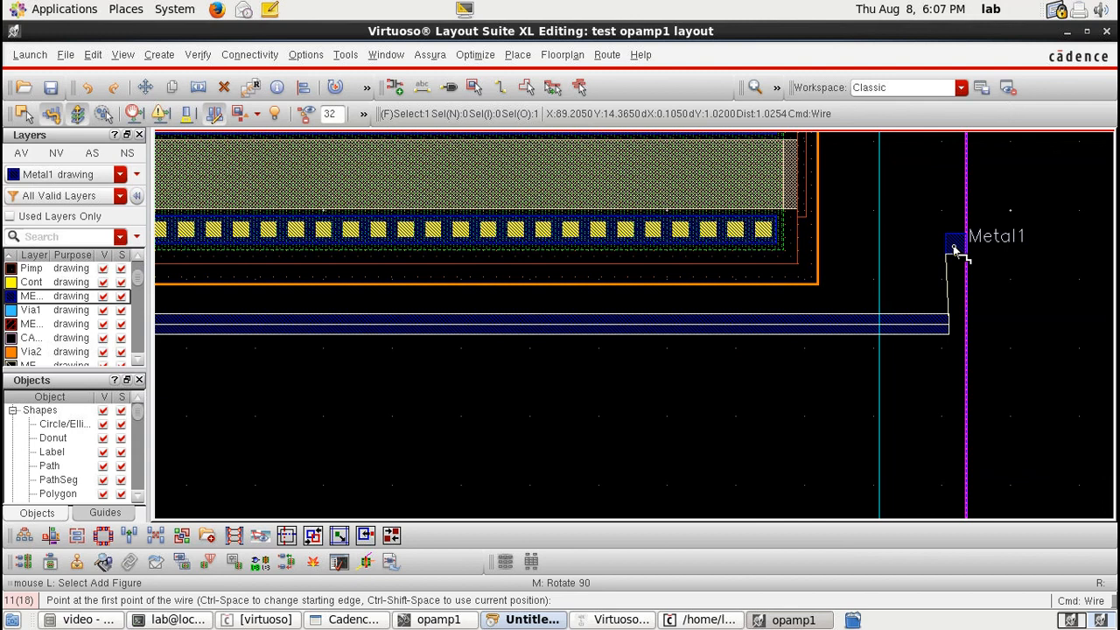
{"action": "key", "text": "m"}
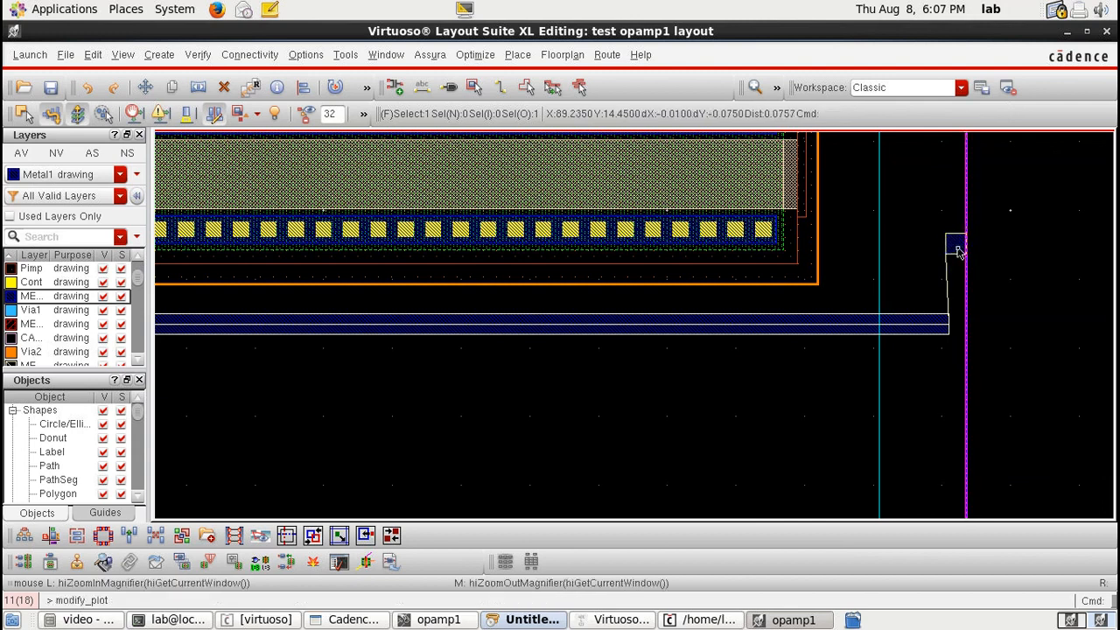
{"action": "left_click", "coordinate": [957, 244]}
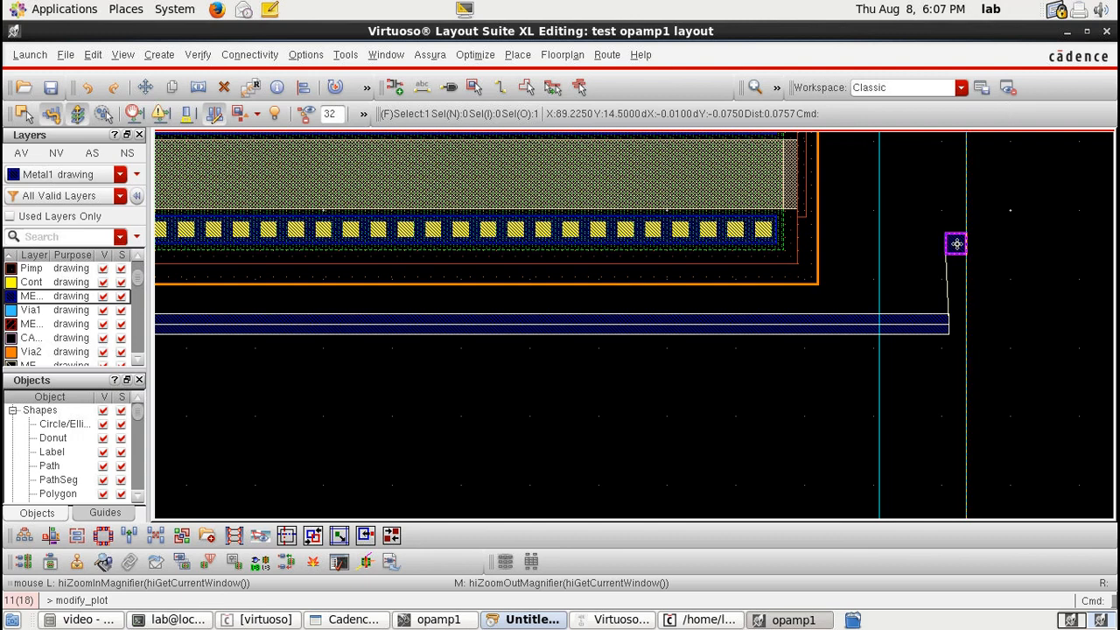
{"action": "scroll", "coordinate": [951, 318], "scroll_direction": "down", "scroll_amount": 2}
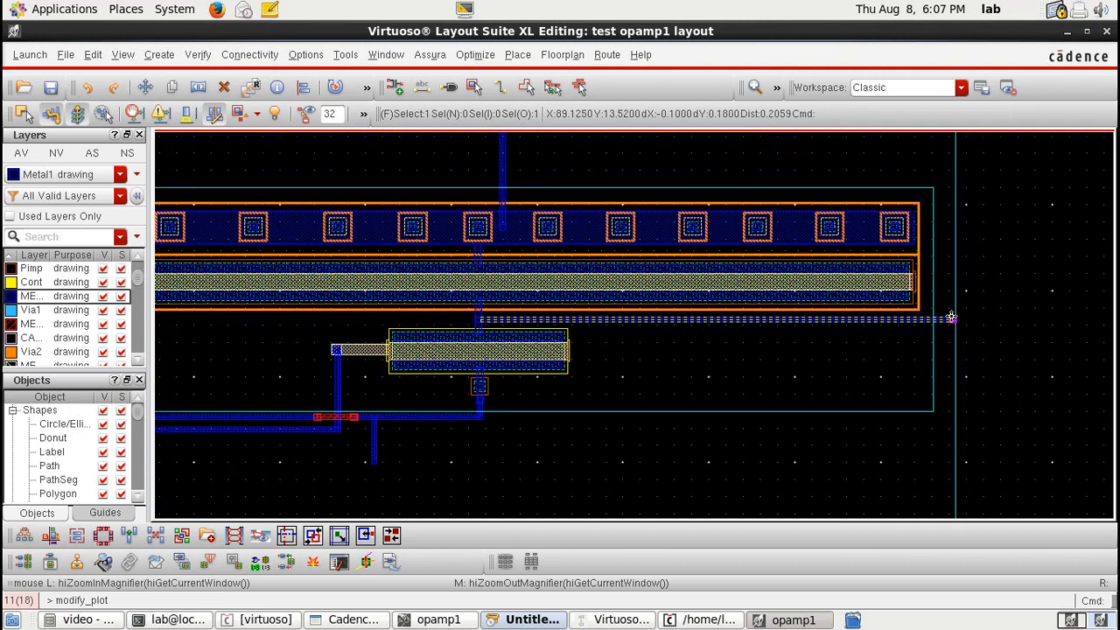
{"action": "scroll", "coordinate": [481, 269], "scroll_direction": "down", "scroll_amount": 1}
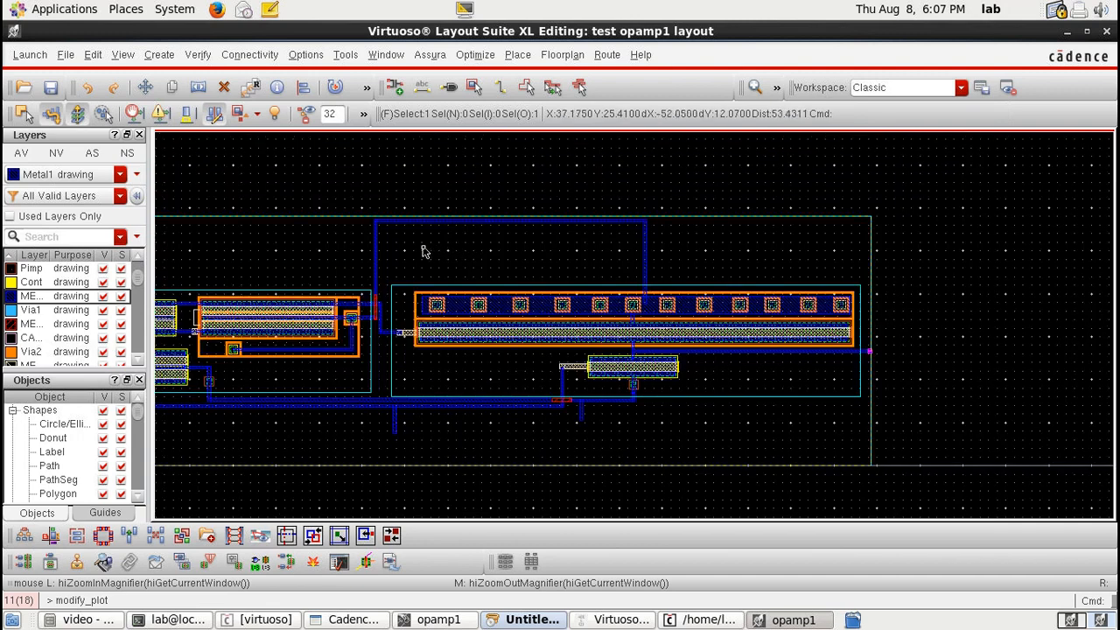
Step: Stretch the top horizontal Metal1 wire down closer to the large transistor
{"action": "key", "text": "Left"}
{"action": "key", "text": "s"}
{"action": "left_click_drag", "start_coordinate": [323, 207], "coordinate": [533, 242]}
{"action": "key", "text": "Right"}
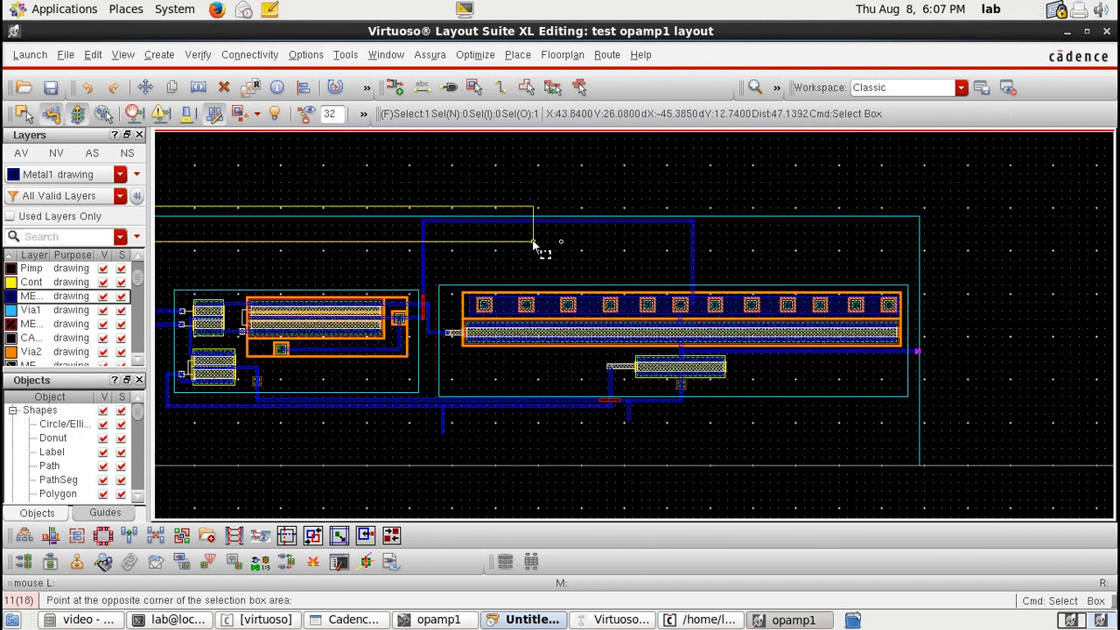
{"action": "left_click", "coordinate": [534, 242]}
{"action": "key", "text": "Right"}
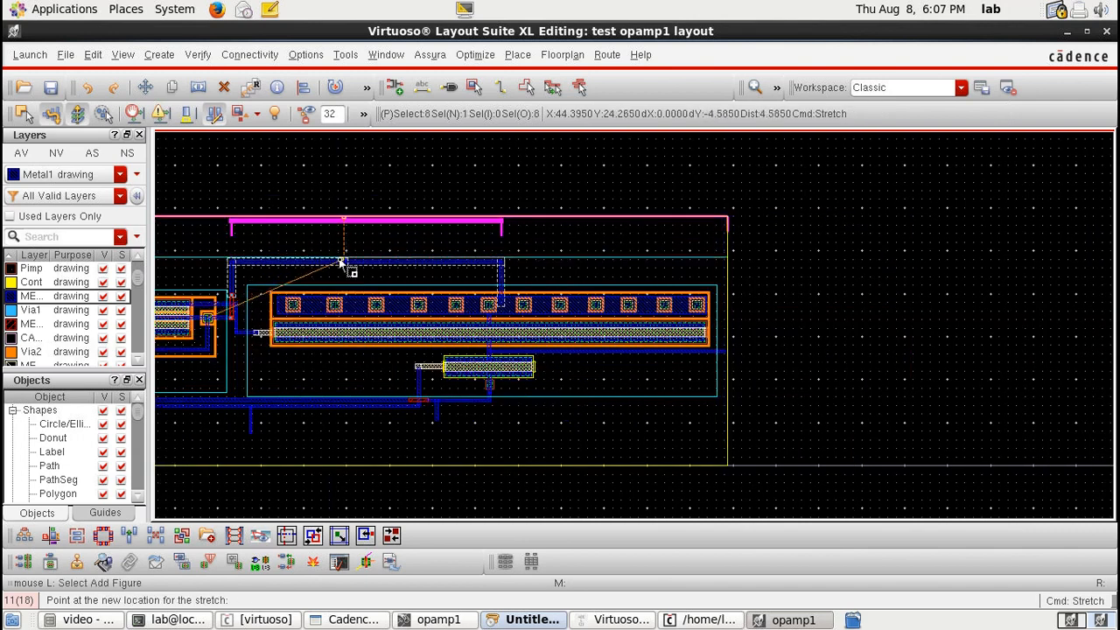
{"action": "left_click", "coordinate": [341, 266]}
Step: Try stretching the bottom boundary edge and pins upward, then undo the stretch
{"action": "key", "text": "Left"}
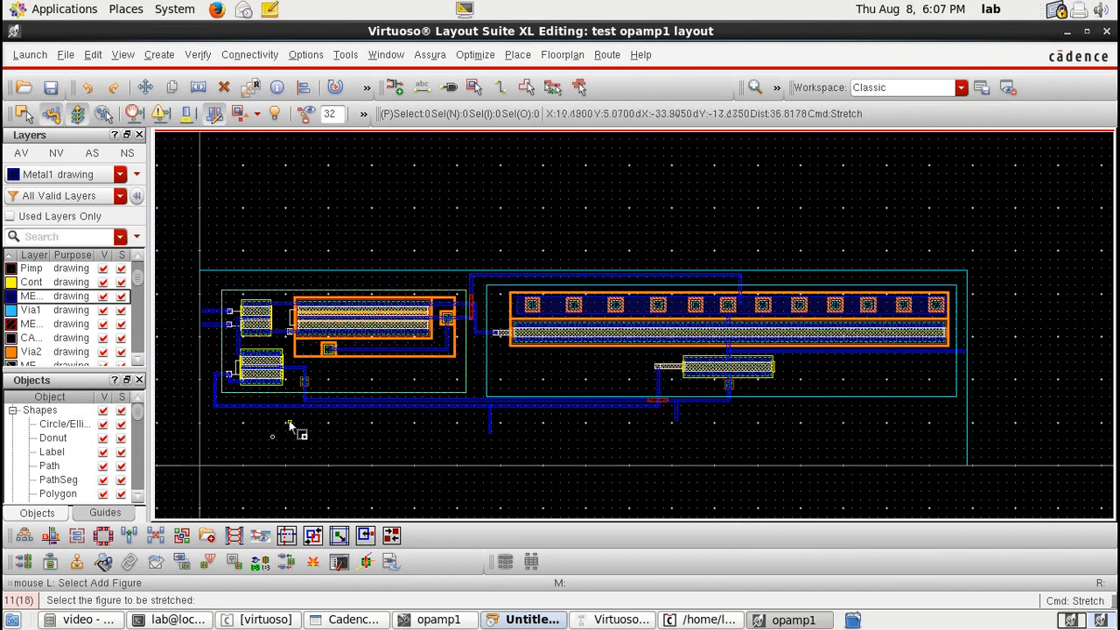
{"action": "left_click_drag", "start_coordinate": [186, 440], "coordinate": [290, 479]}
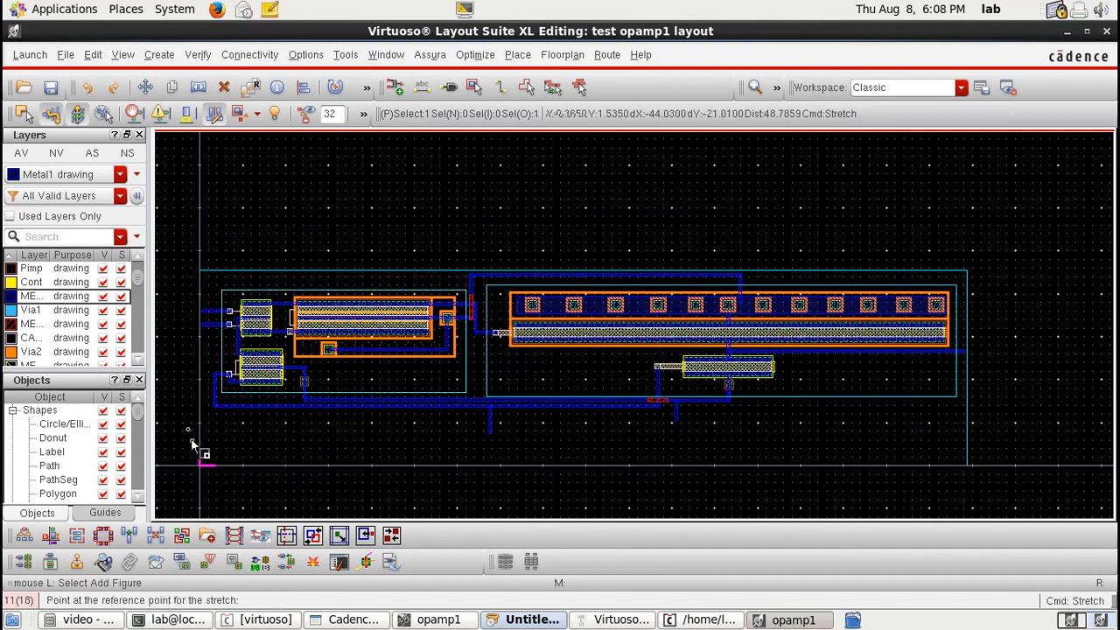
{"action": "left_click_drag", "start_coordinate": [189, 428], "coordinate": [981, 478], "text": "shift"}
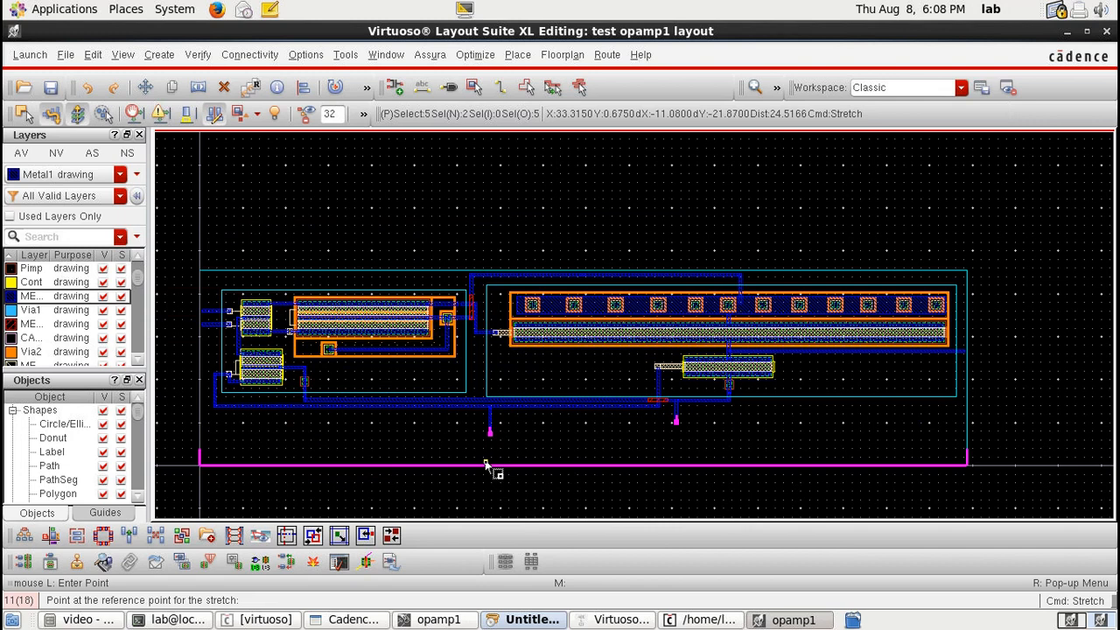
{"action": "left_click", "coordinate": [486, 463]}
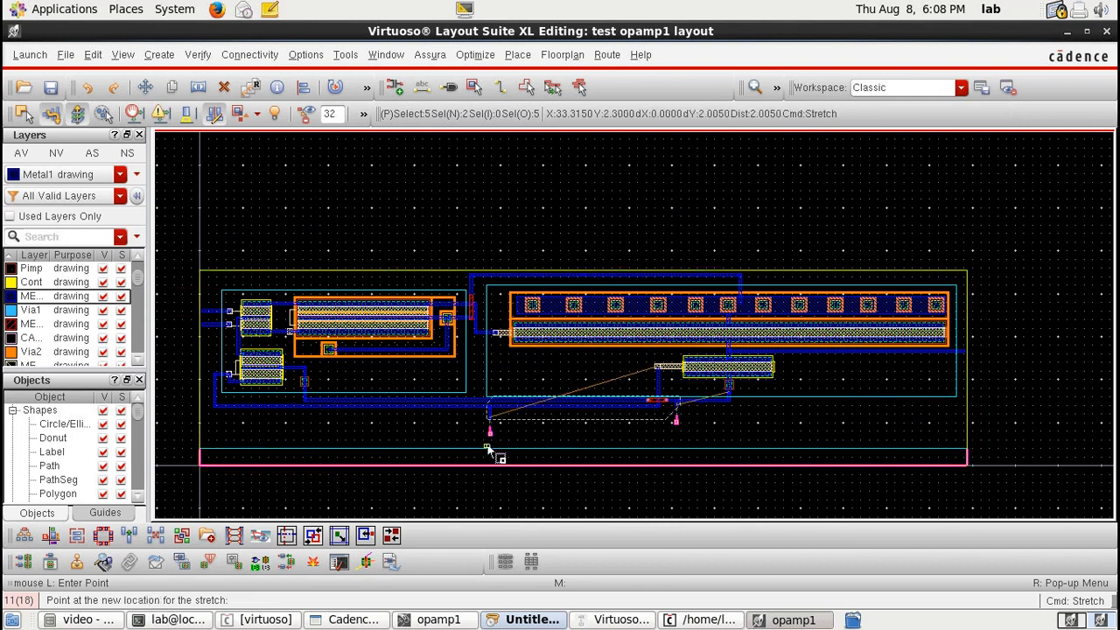
{"action": "left_click", "coordinate": [489, 460]}
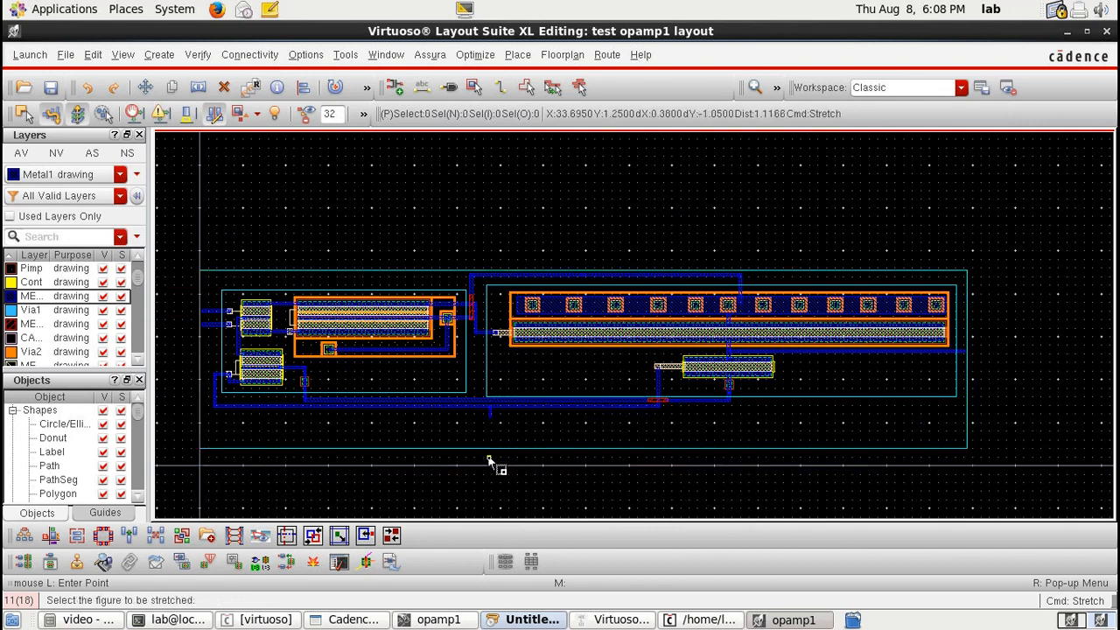
{"action": "key", "text": "u"}
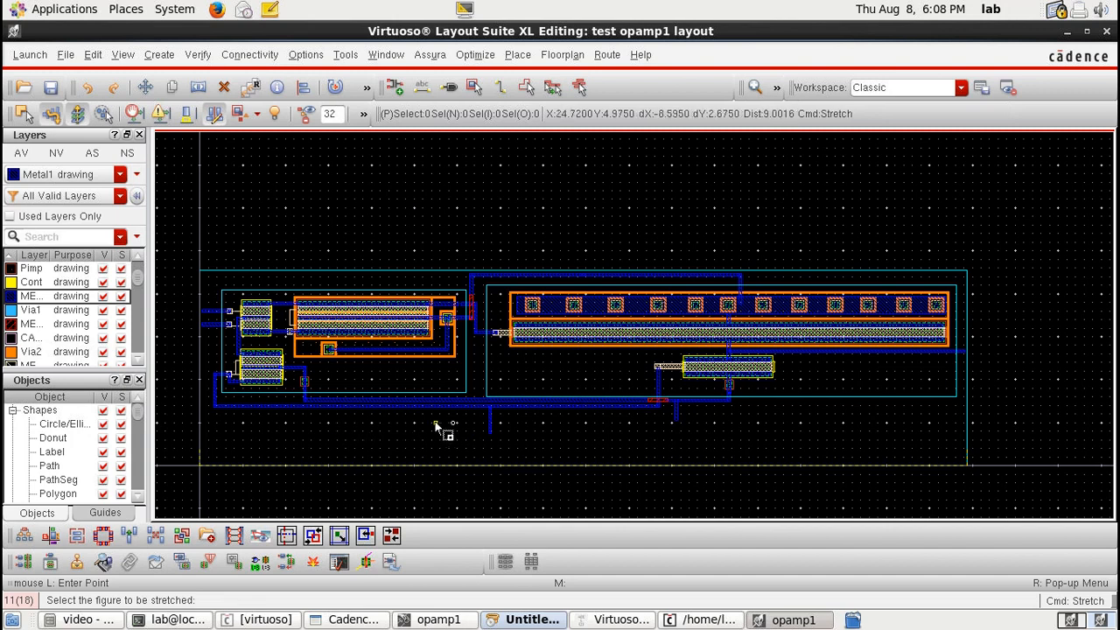
{"action": "key", "text": "u"}
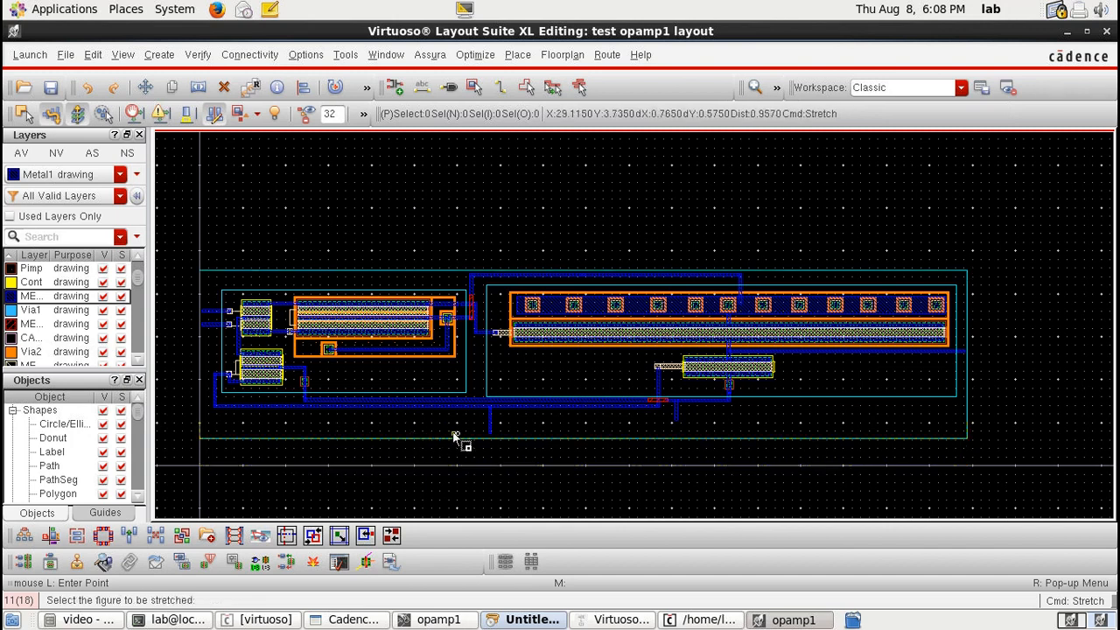
Step: Stretch the bottom boundary edge and its pins up to just below the lowest horizontal wire
{"action": "left_click_drag", "start_coordinate": [186, 418], "coordinate": [879, 465]}
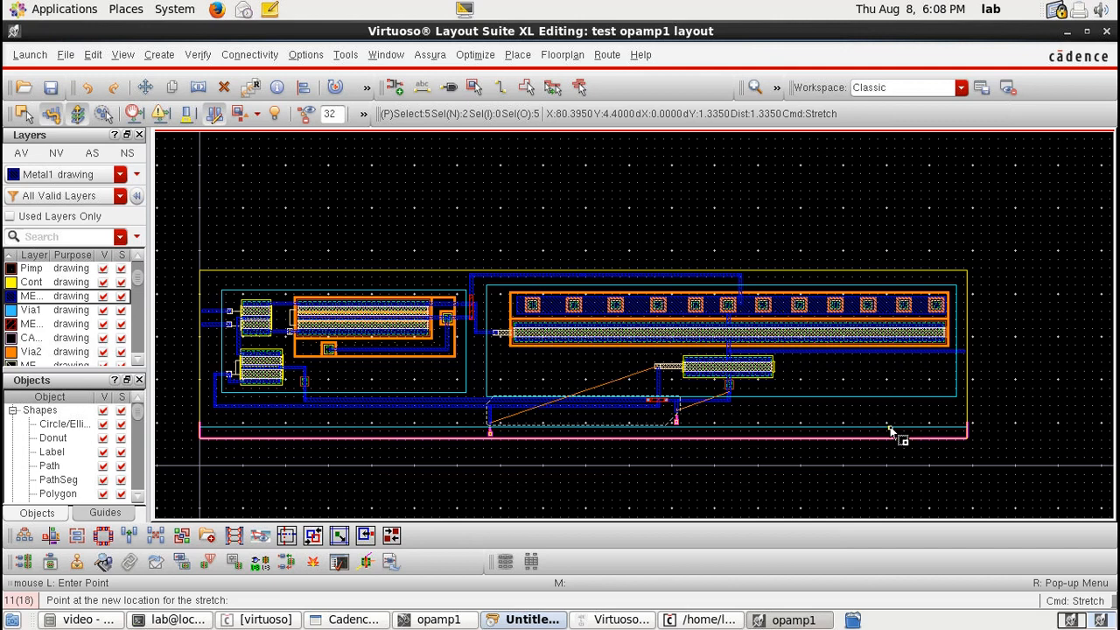
{"action": "left_click", "coordinate": [891, 430]}
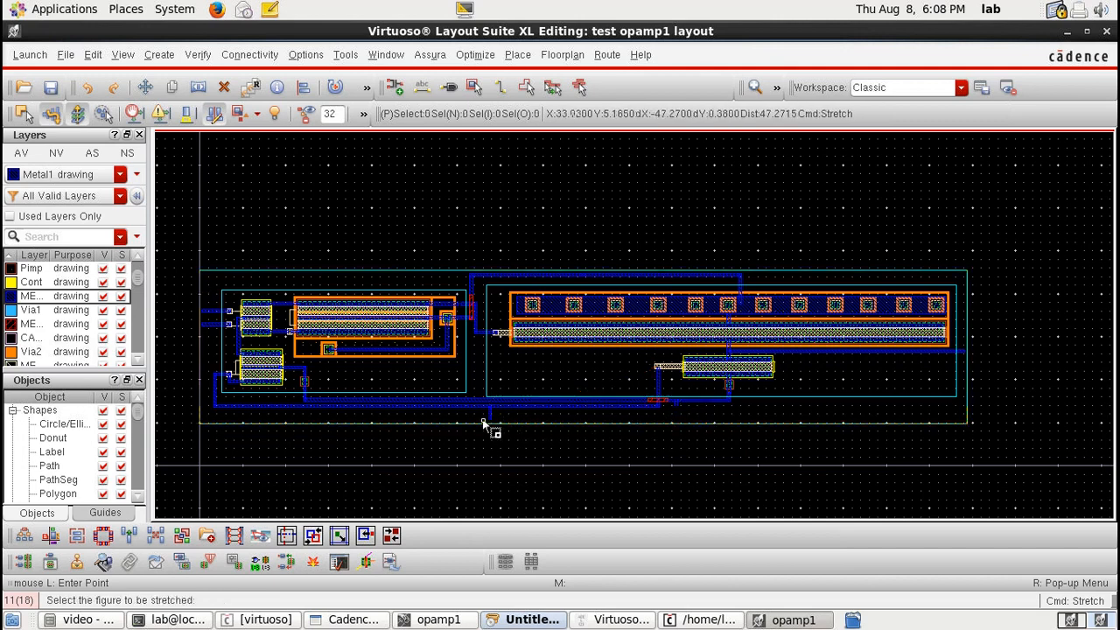
{"action": "left_click_drag", "start_coordinate": [192, 418], "coordinate": [505, 442]}
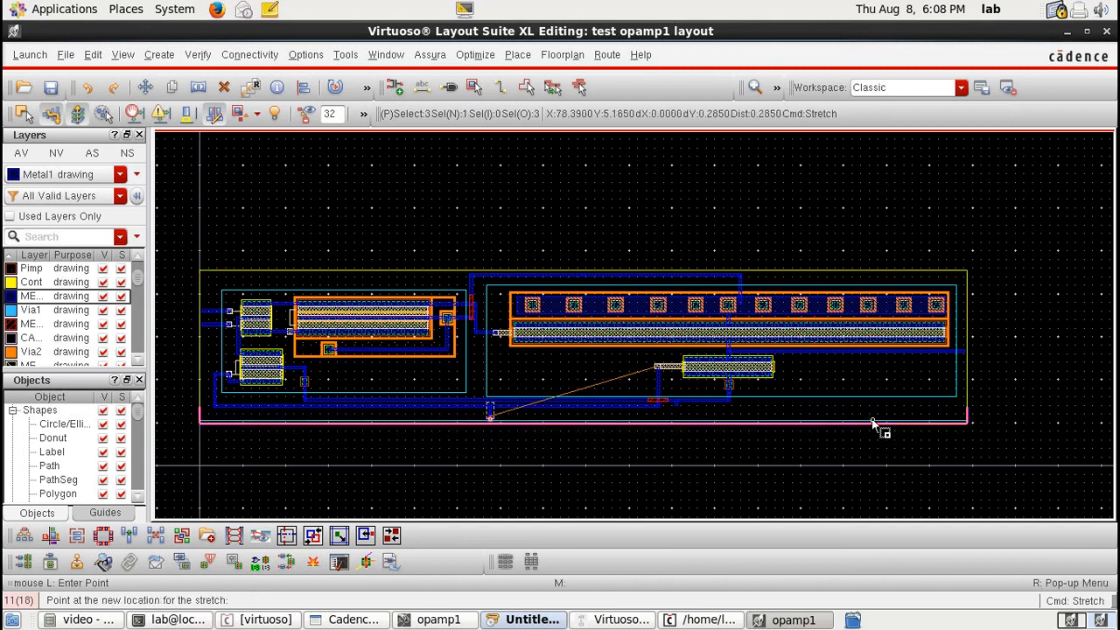
{"action": "left_click", "coordinate": [873, 423]}
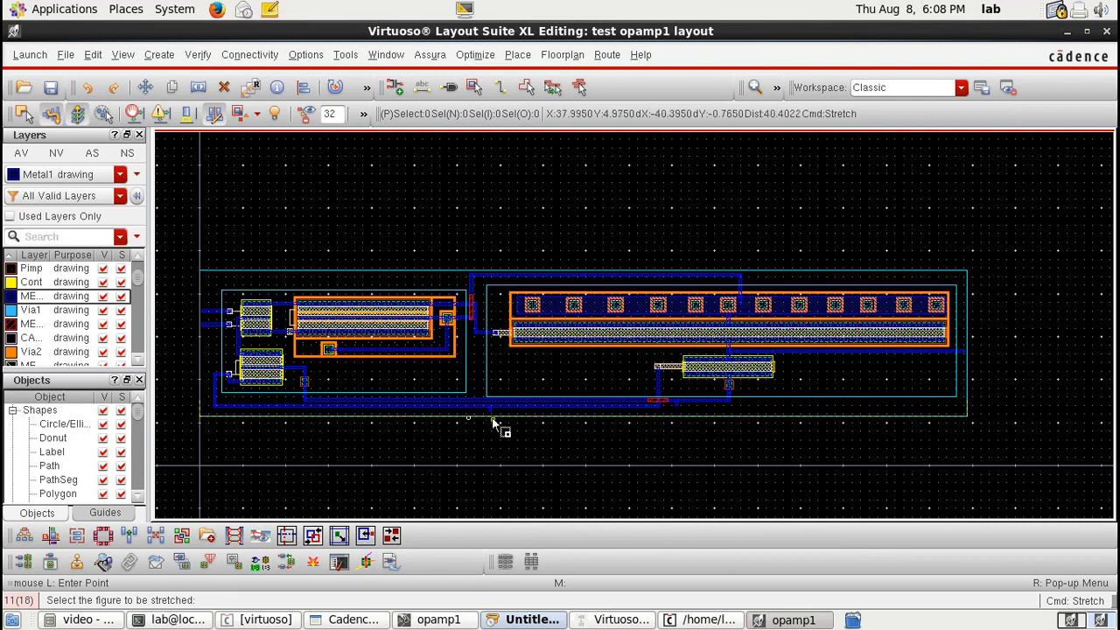
{"action": "scroll", "coordinate": [492, 420], "scroll_direction": "up", "scroll_amount": 1}
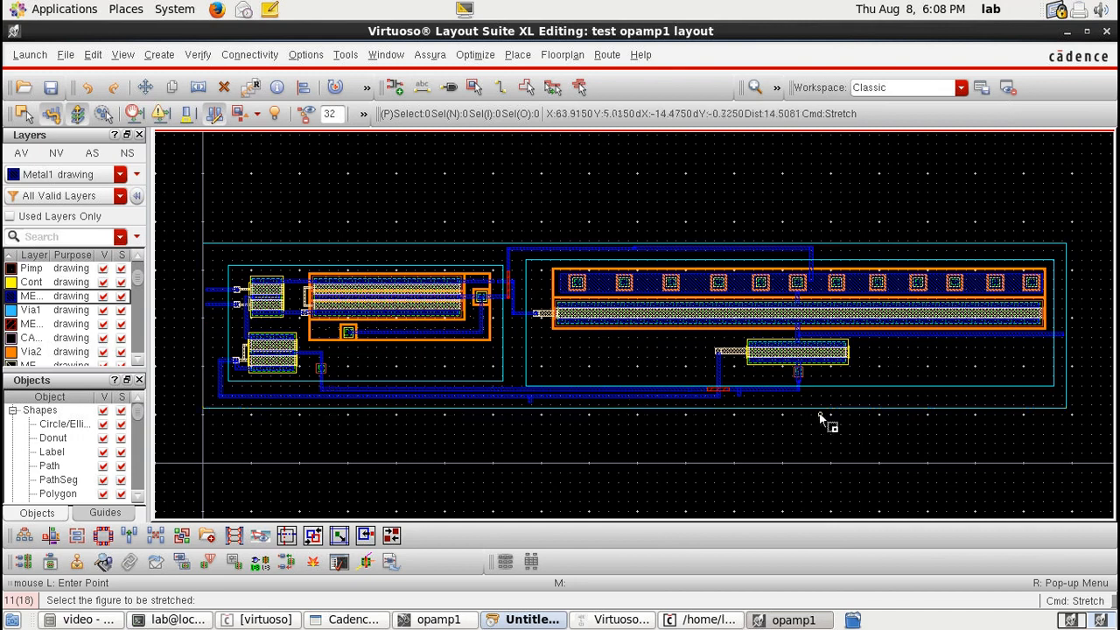
Step: Start the Label command and place a "Diff_amplifier" label inside the differential amplifier block's boundary
{"action": "left_click", "coordinate": [422, 87]}
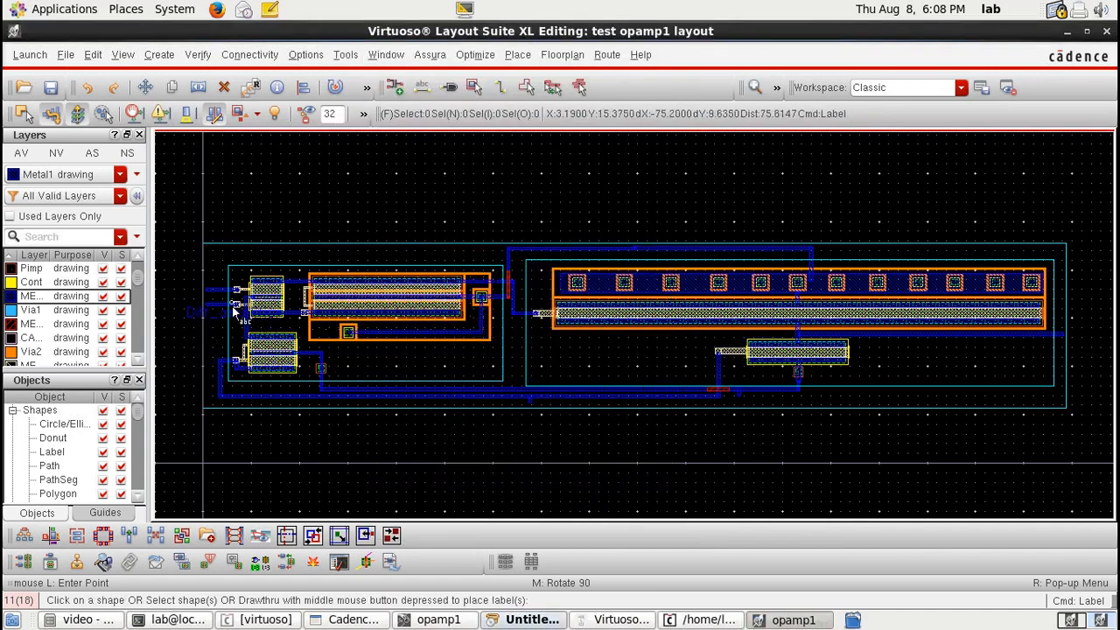
{"action": "scroll", "coordinate": [231, 306], "scroll_direction": "up", "scroll_amount": 2, "text": "ctrl"}
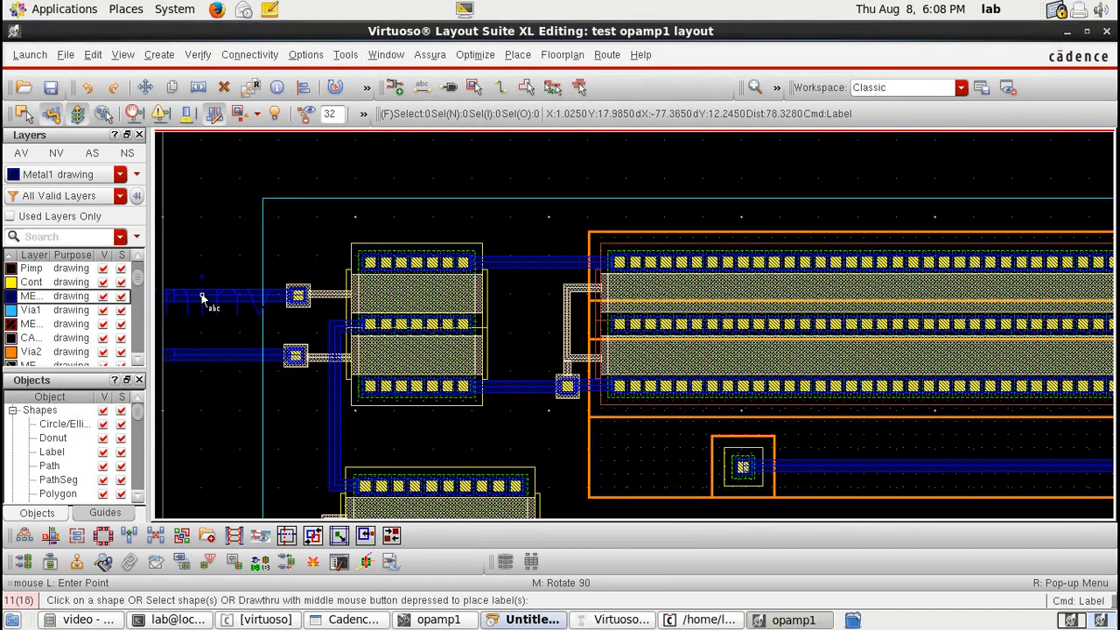
{"action": "scroll", "coordinate": [201, 299], "scroll_direction": "down", "scroll_amount": 2, "text": "ctrl"}
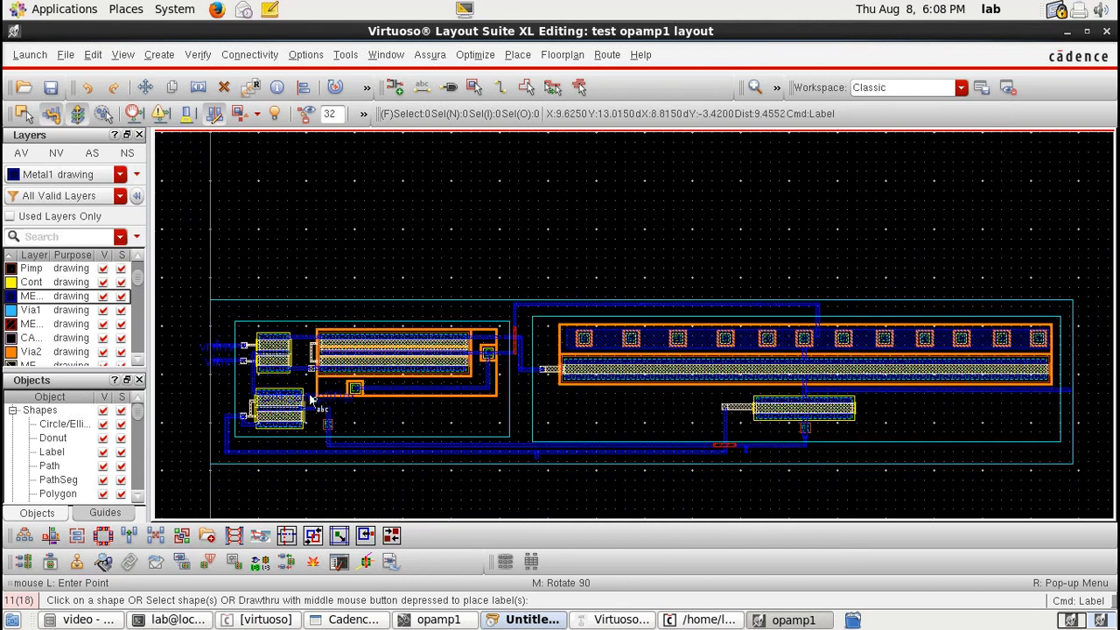
{"action": "scroll", "coordinate": [309, 393], "scroll_direction": "up", "scroll_amount": 3, "text": "ctrl"}
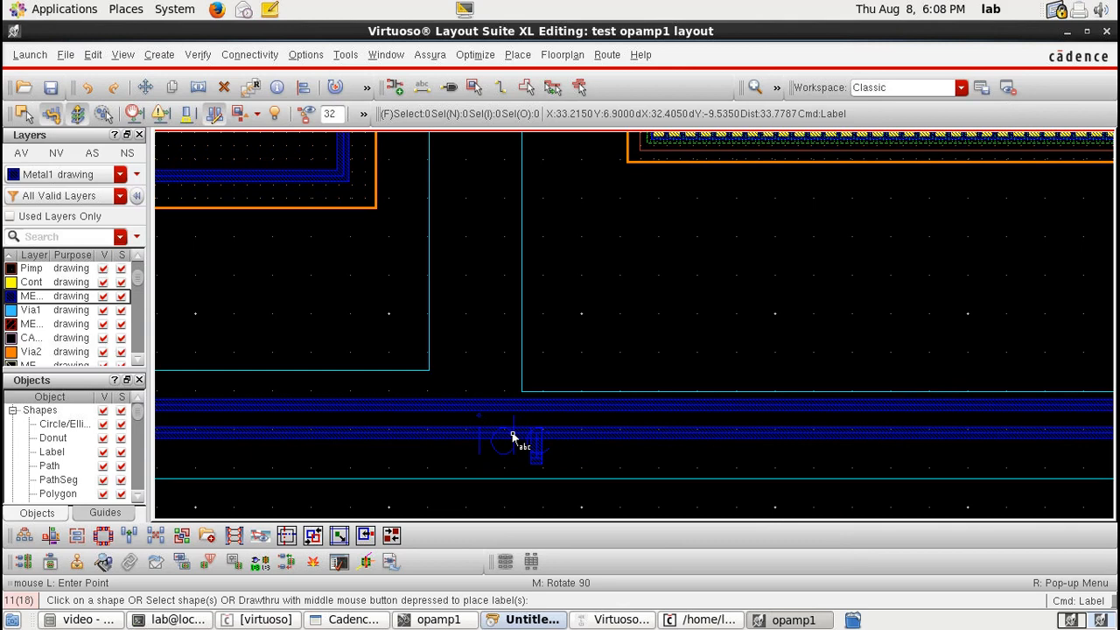
{"action": "scroll", "coordinate": [514, 437], "scroll_direction": "right", "scroll_amount": 2}
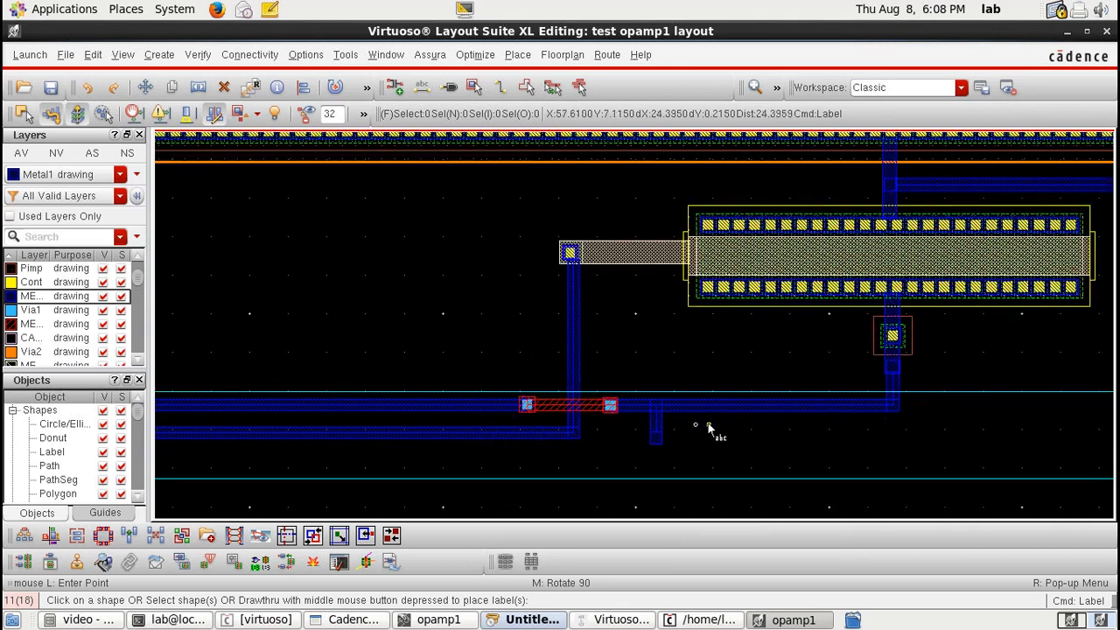
{"action": "left_click", "coordinate": [656, 423]}
{"action": "scroll", "coordinate": [692, 426], "scroll_direction": "down", "scroll_amount": 3}
{"action": "scroll", "coordinate": [844, 400], "scroll_direction": "up", "scroll_amount": 2}
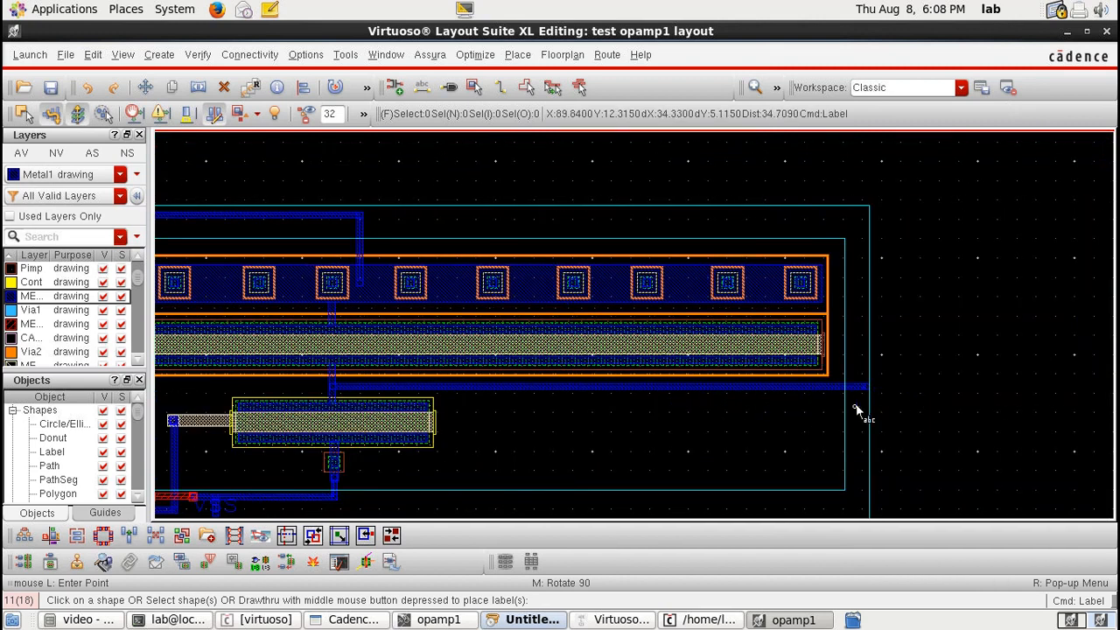
{"action": "scroll", "coordinate": [442, 393], "scroll_direction": "up", "scroll_amount": 3}
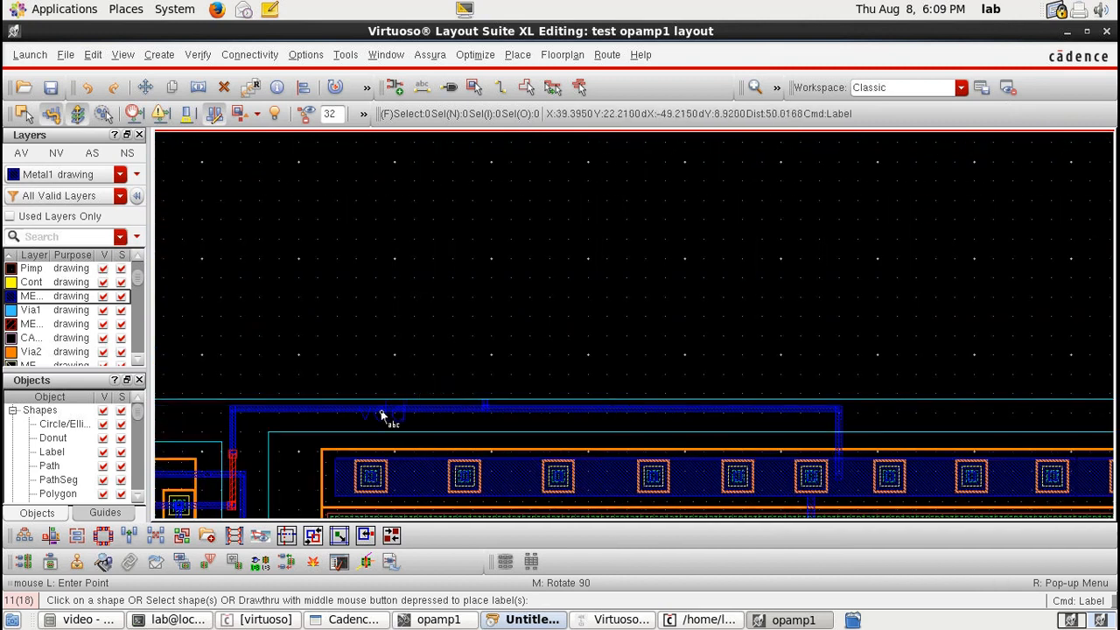
{"action": "scroll", "coordinate": [520, 419], "scroll_direction": "down", "scroll_amount": 2, "text": "ctrl"}
{"action": "scroll", "coordinate": [519, 423], "scroll_direction": "down", "scroll_amount": 1}
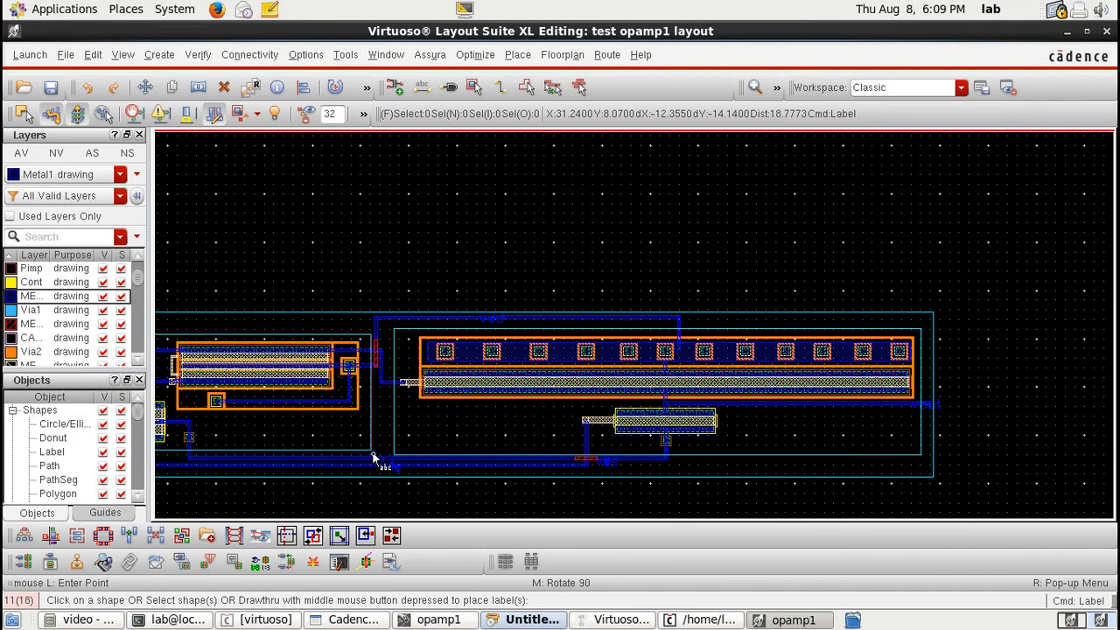
{"action": "scroll", "coordinate": [373, 458], "scroll_direction": "left", "scroll_amount": 3, "text": "shift"}
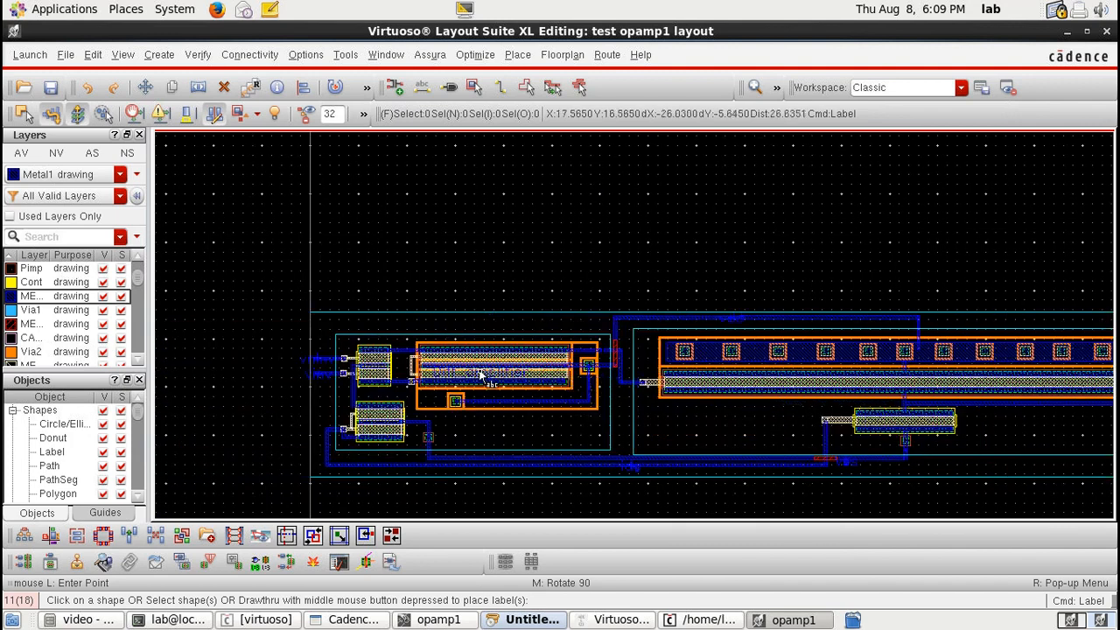
{"action": "left_click", "coordinate": [494, 429]}
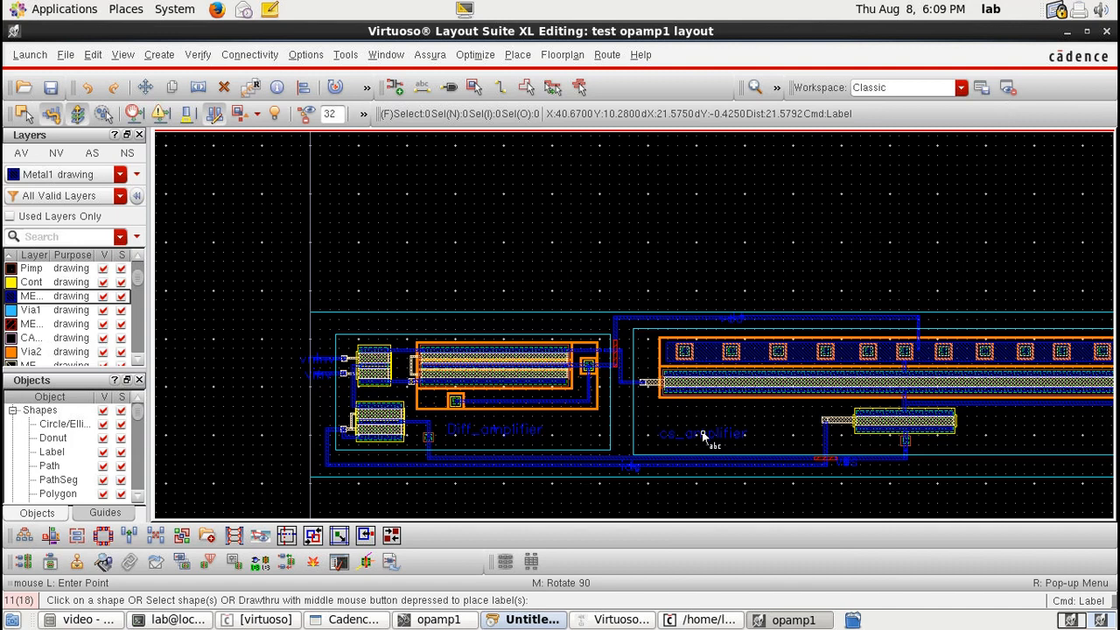
Step: Place a "cs_amplifier" label inside the common-source amplifier block's boundary and fit the whole layout in view
{"action": "left_click", "coordinate": [702, 435]}
{"action": "key", "text": "f"}
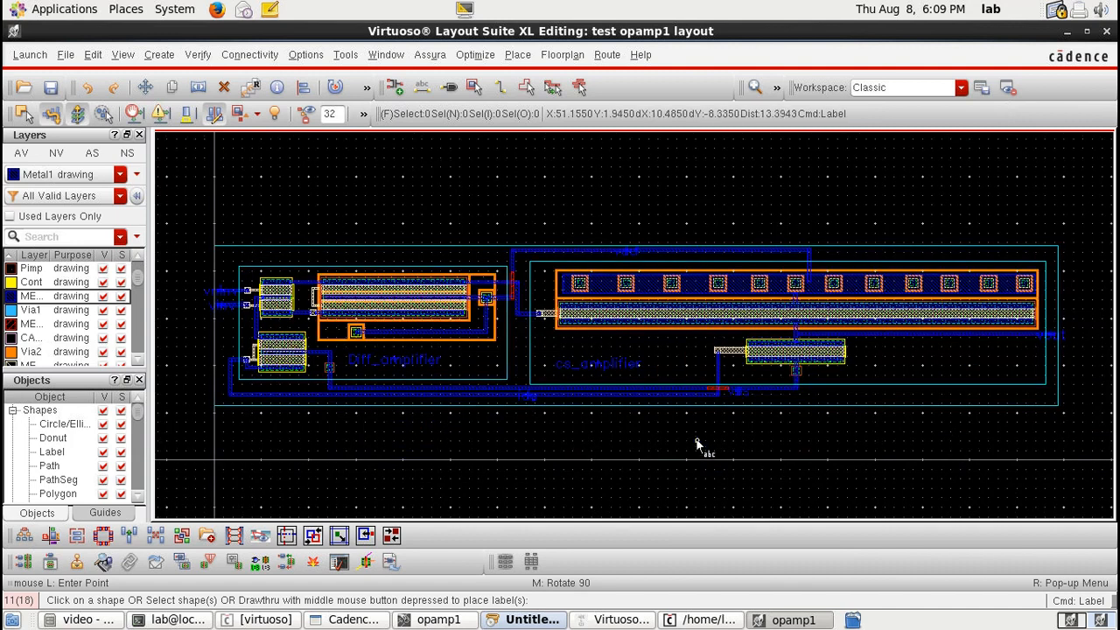